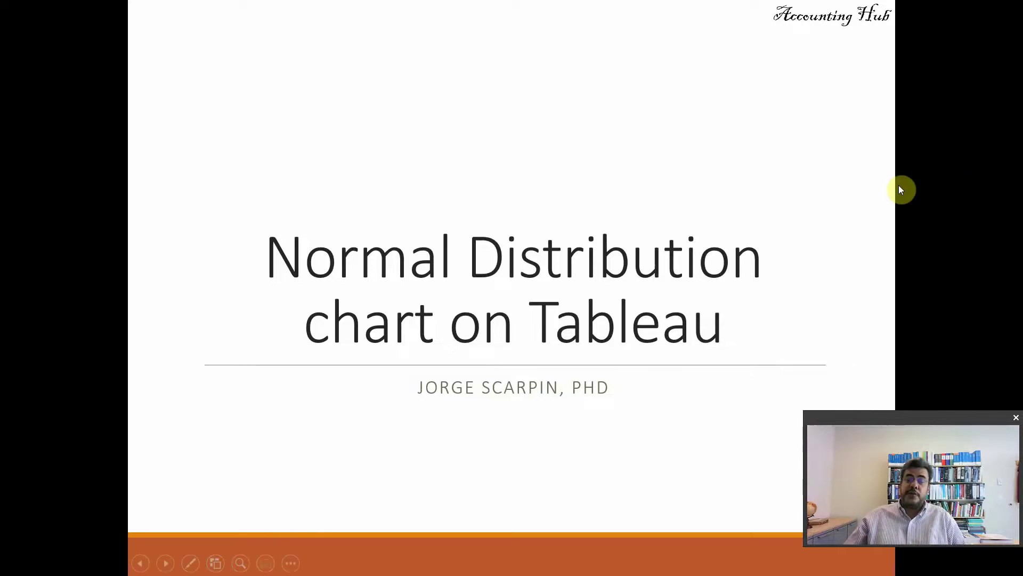
Step: Advance from the Normal Distribution chart slide to the Properties of the Normal Distribution slide
{"action": "key", "text": "Right"}
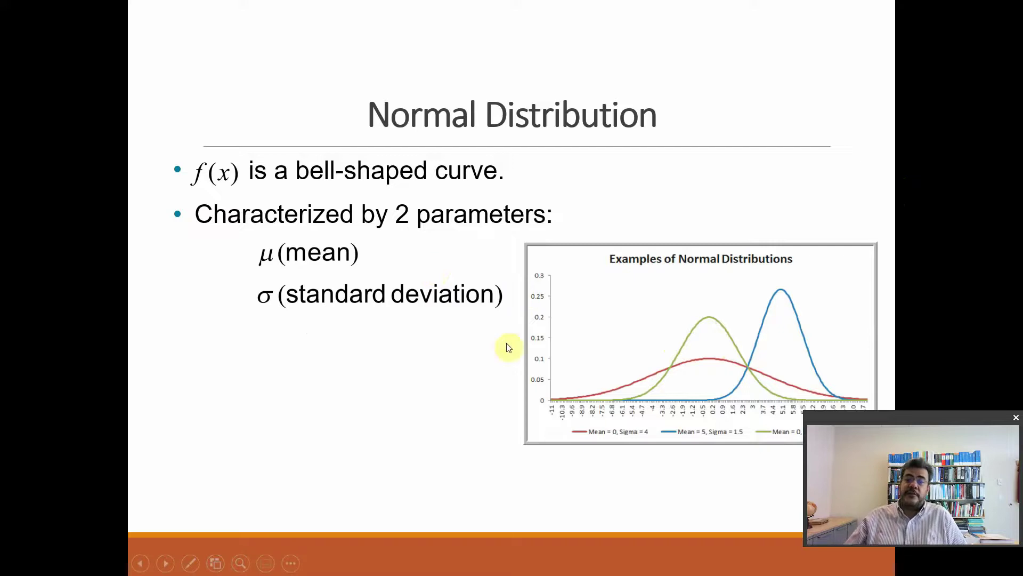
{"action": "key", "text": "Right"}
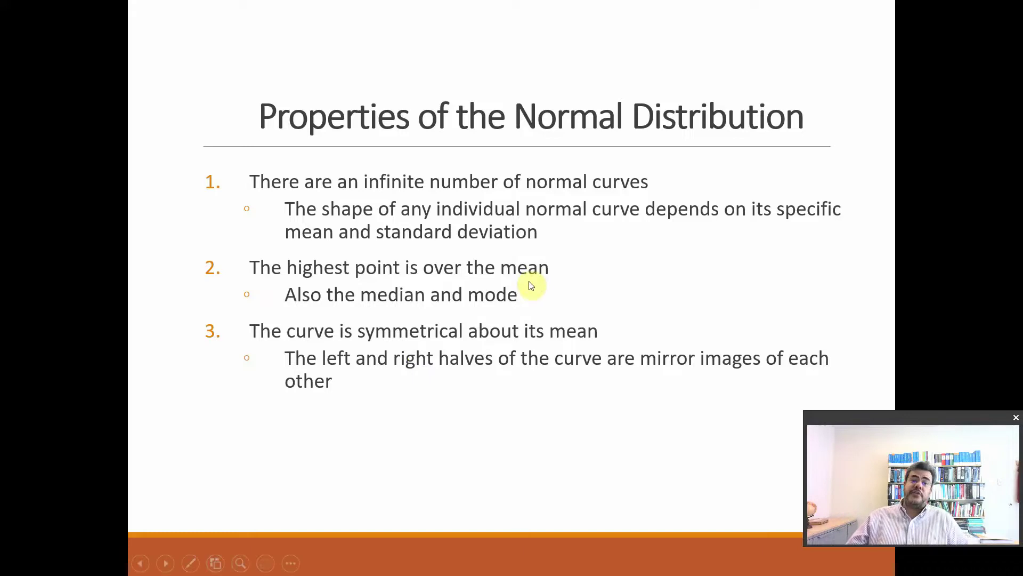
{"action": "left_click", "coordinate": [551, 287]}
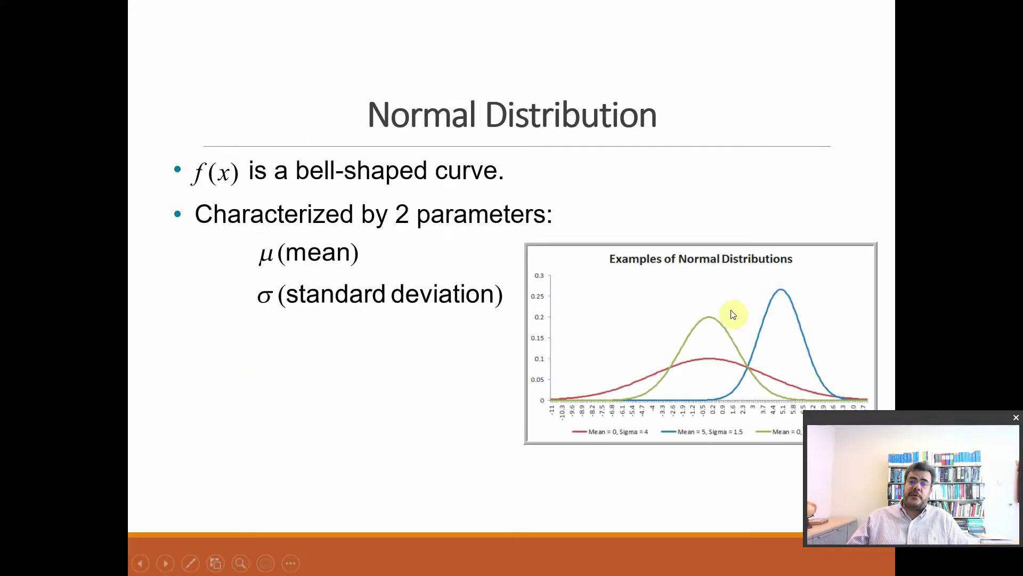
{"action": "left_click", "coordinate": [576, 301]}
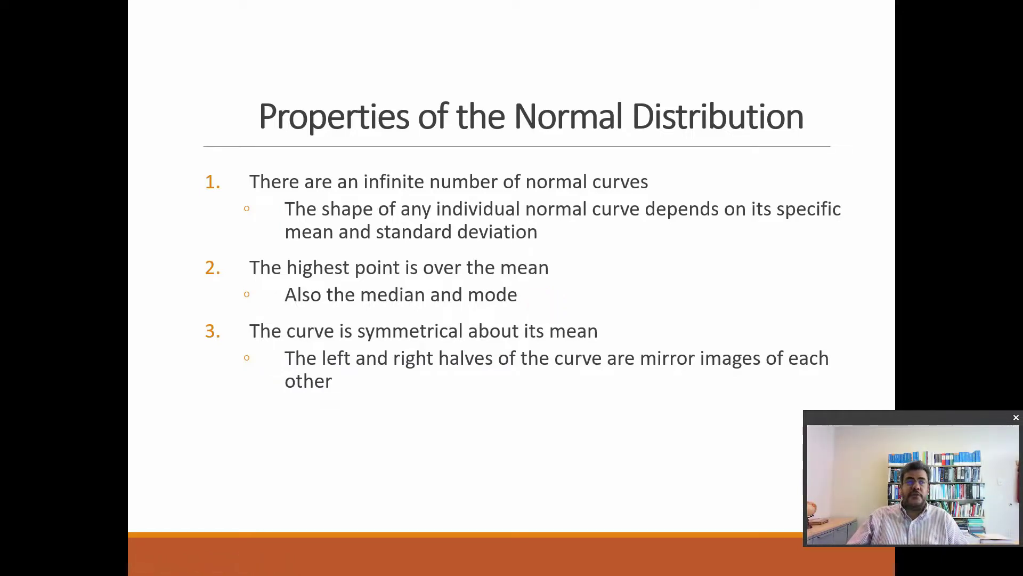
Step: Reveal properties 4 and 5, step back to the chart, then return to them
{"action": "left_click", "coordinate": [457, 309]}
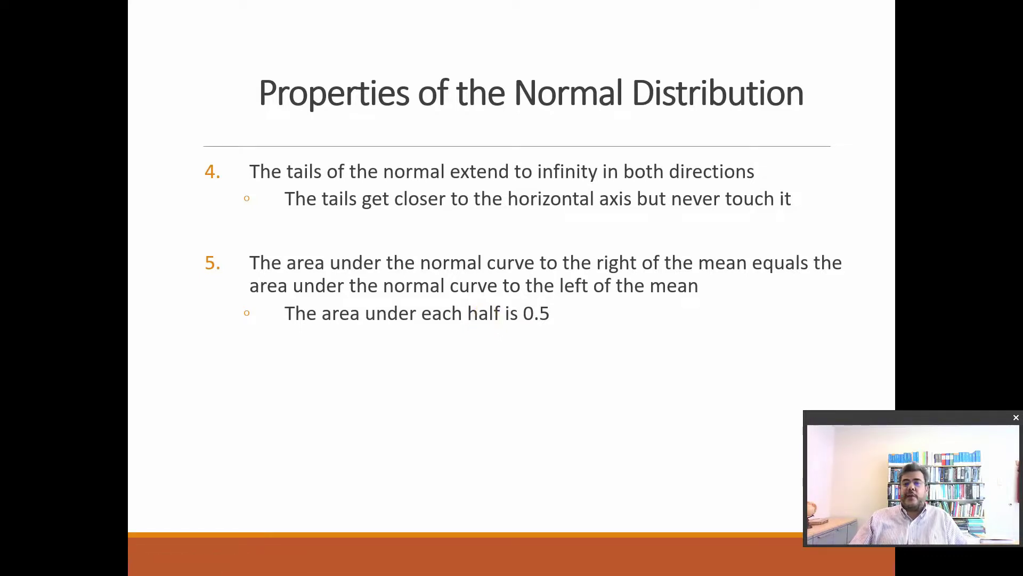
{"action": "key", "text": "Left"}
{"action": "key", "text": "Left"}
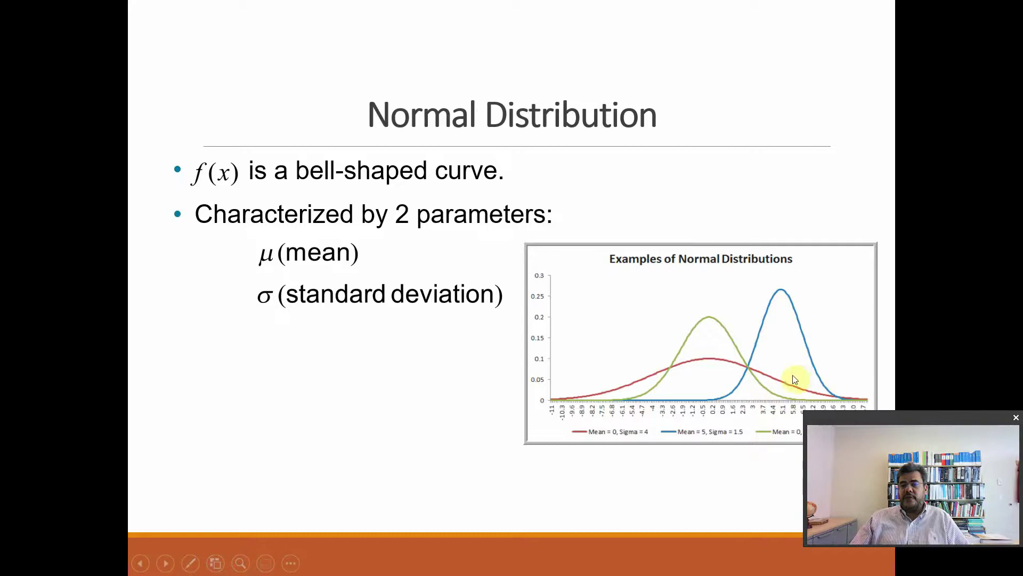
{"action": "left_click", "coordinate": [417, 370]}
{"action": "left_click", "coordinate": [417, 371]}
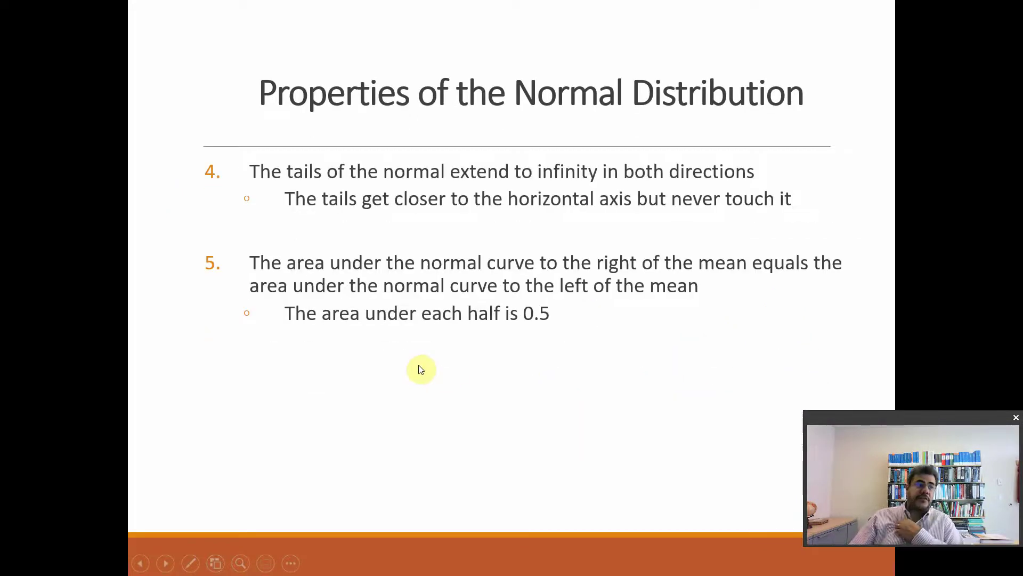
Step: Present the Position and Shape, Normal Probabilities and Three Important Percentages slides, then Alt+Tab away
{"action": "left_click", "coordinate": [419, 368]}
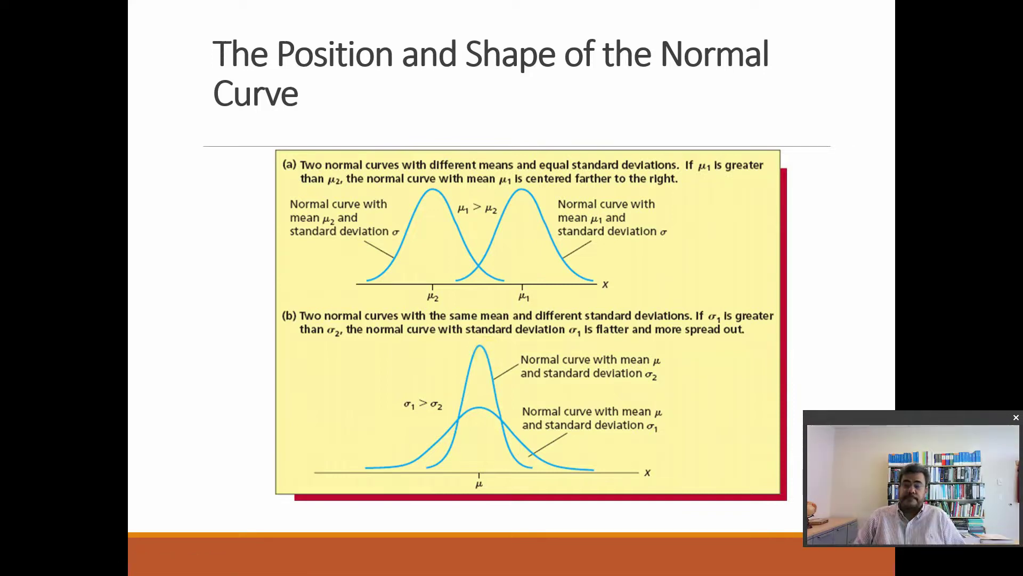
{"action": "left_click", "coordinate": [547, 325]}
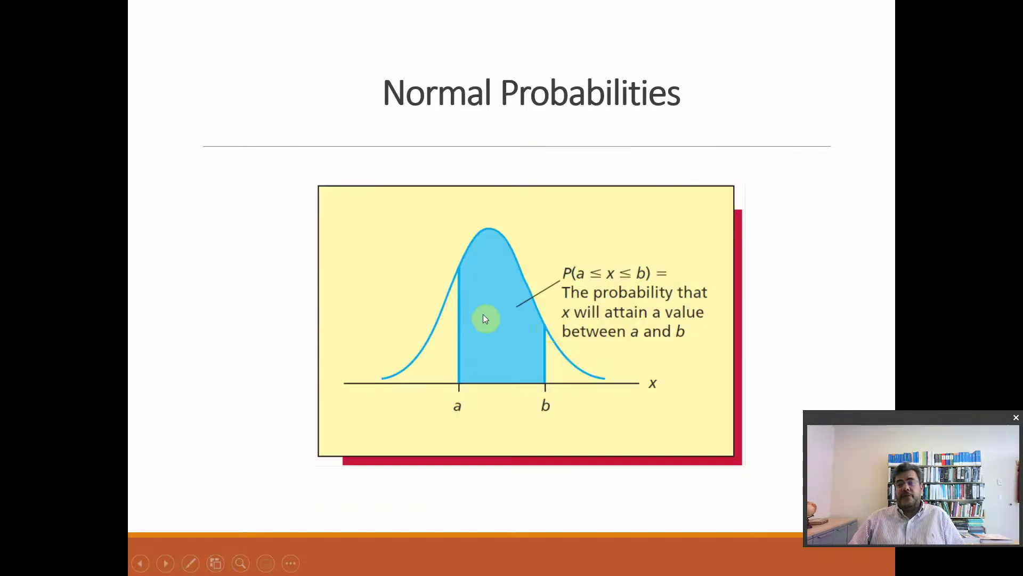
{"action": "left_click", "coordinate": [538, 376]}
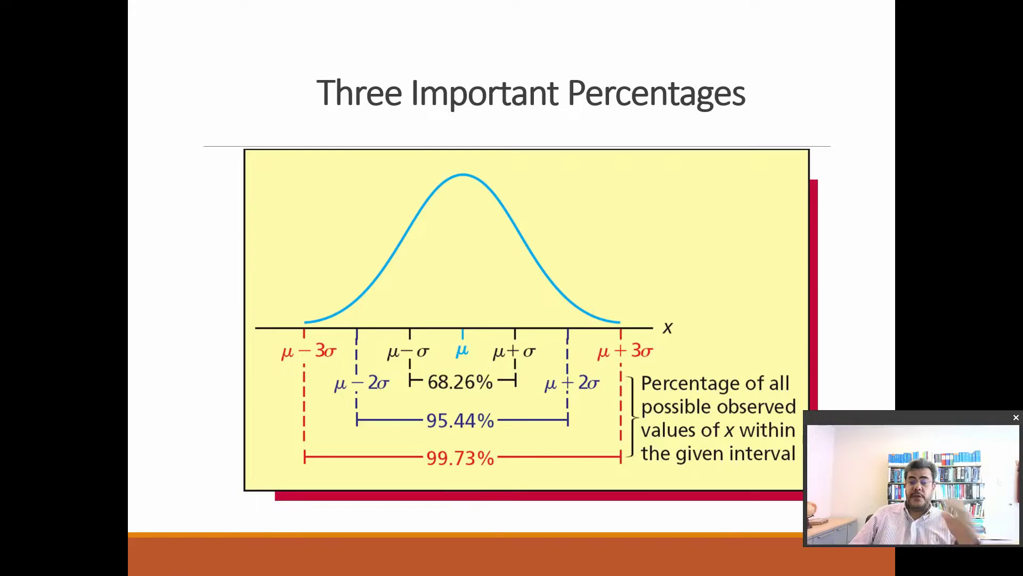
{"action": "key", "text": "alt+Tab"}
{"action": "key", "text": "alt+Tab"}
{"action": "key", "text": "alt+Tab"}
{"action": "key", "text": "alt+Tab"}
{"action": "key", "text": "alt+Tab"}
{"action": "key", "text": "alt+Tab"}
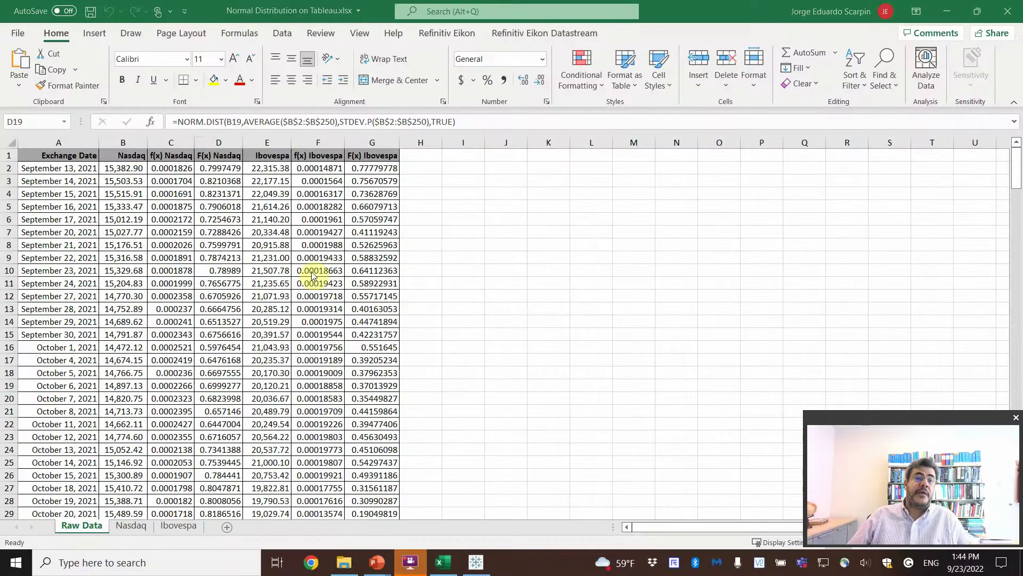
Step: Fill the Nasdaq header B1 and the Ibovespa header E1 with yellow
{"action": "left_click", "coordinate": [131, 158]}
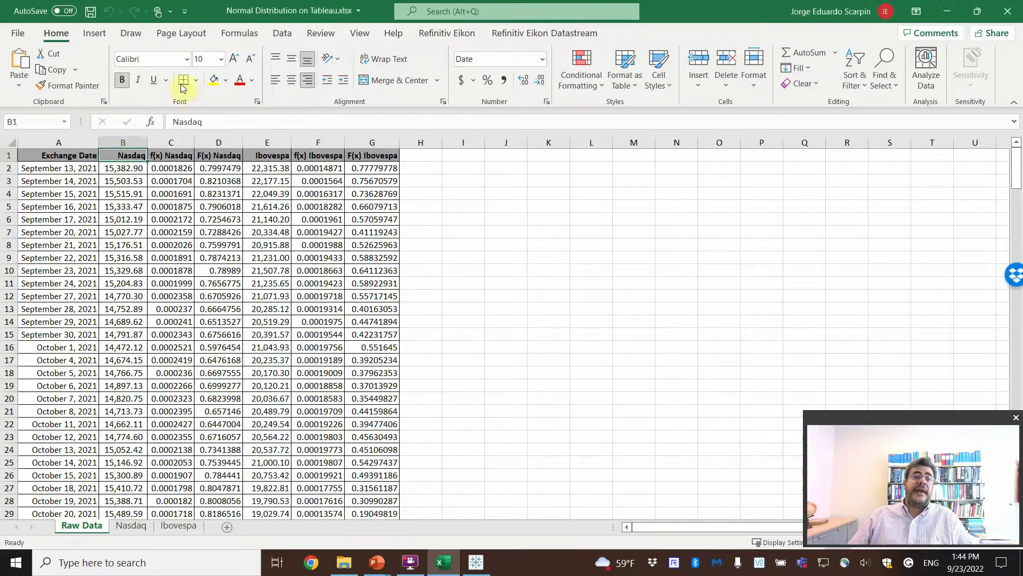
{"action": "left_click", "coordinate": [215, 79]}
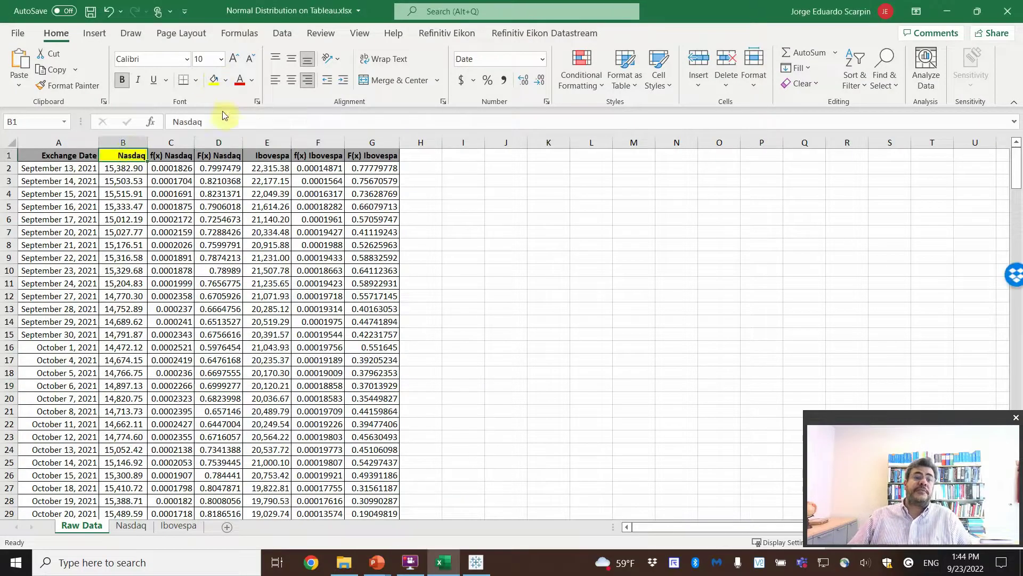
{"action": "left_click", "coordinate": [266, 158]}
{"action": "left_click", "coordinate": [214, 80]}
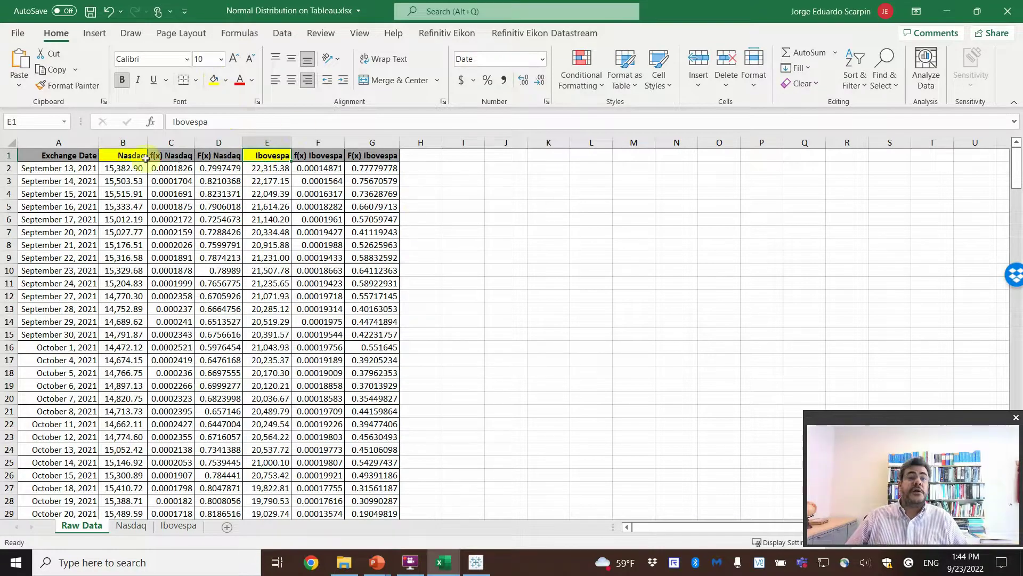
Step: Inspect the NORM.DIST density and cumulative formulas in C2, D2 and C3
{"action": "left_click", "coordinate": [173, 168]}
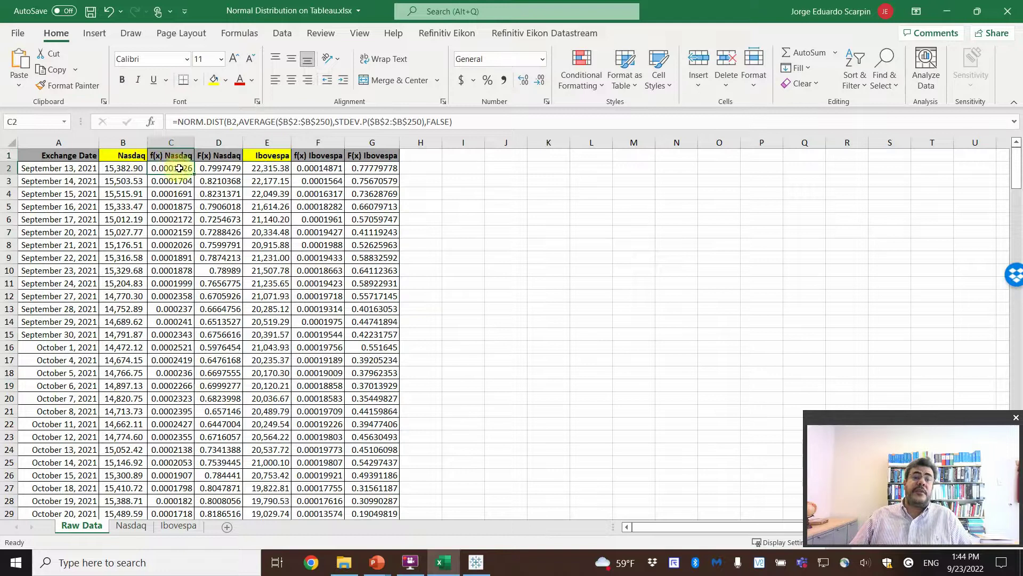
{"action": "left_click", "coordinate": [202, 167]}
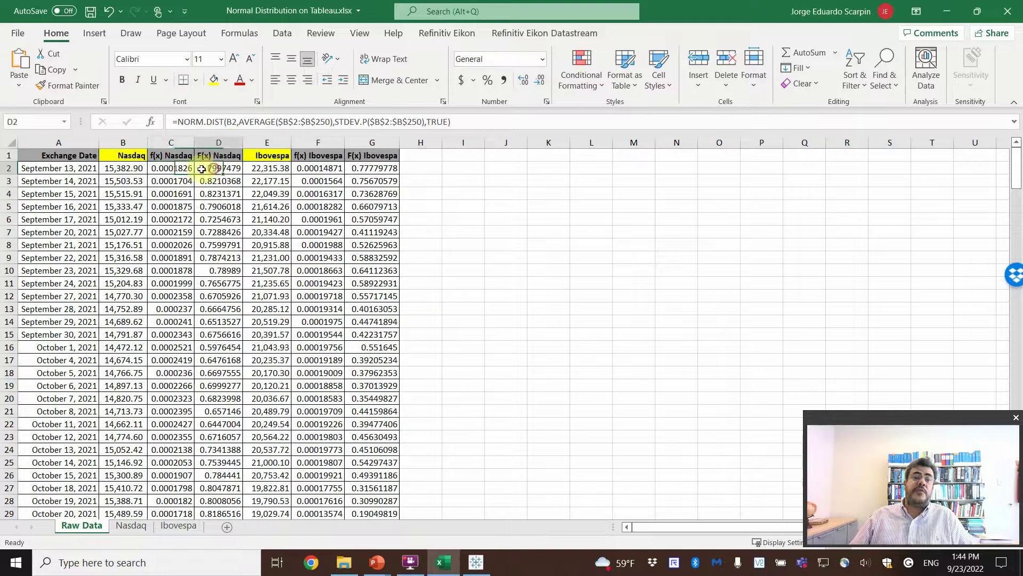
{"action": "left_click", "coordinate": [171, 155]}
{"action": "key", "text": "Right"}
{"action": "left_click", "coordinate": [163, 155]}
{"action": "left_click", "coordinate": [169, 184]}
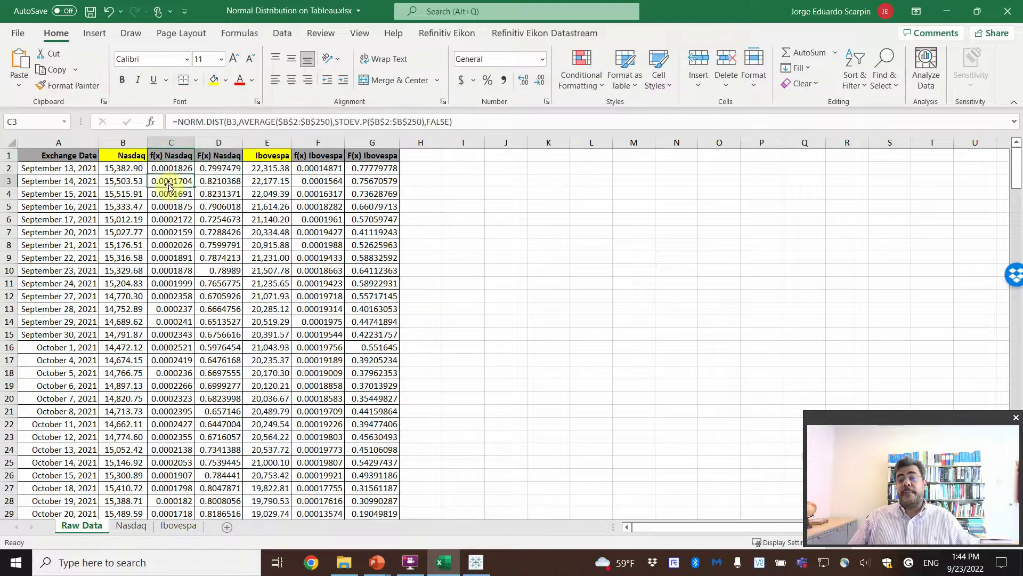
{"action": "left_click", "coordinate": [126, 181]}
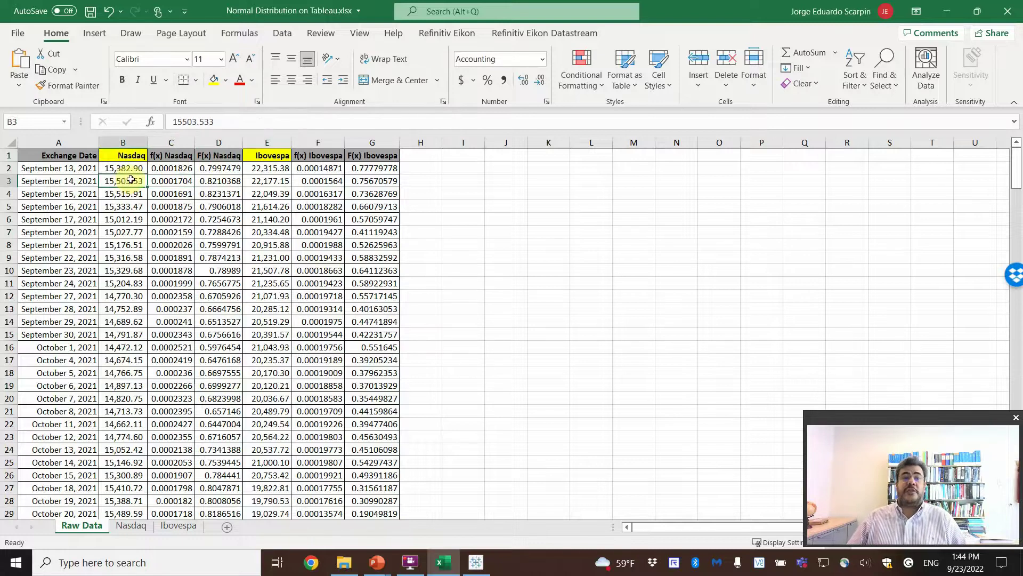
{"action": "left_click", "coordinate": [168, 181]}
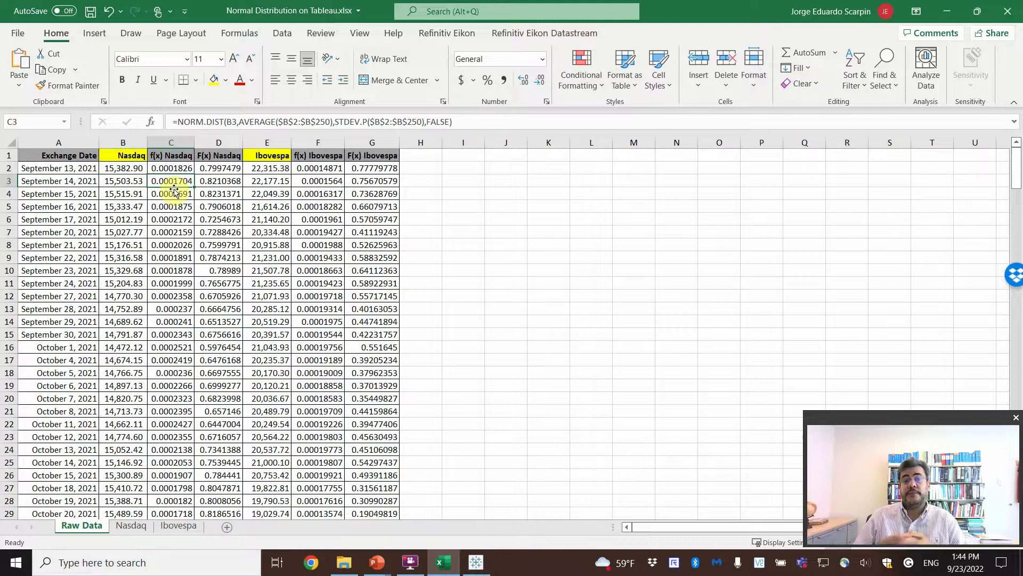
{"action": "left_click", "coordinate": [213, 181]}
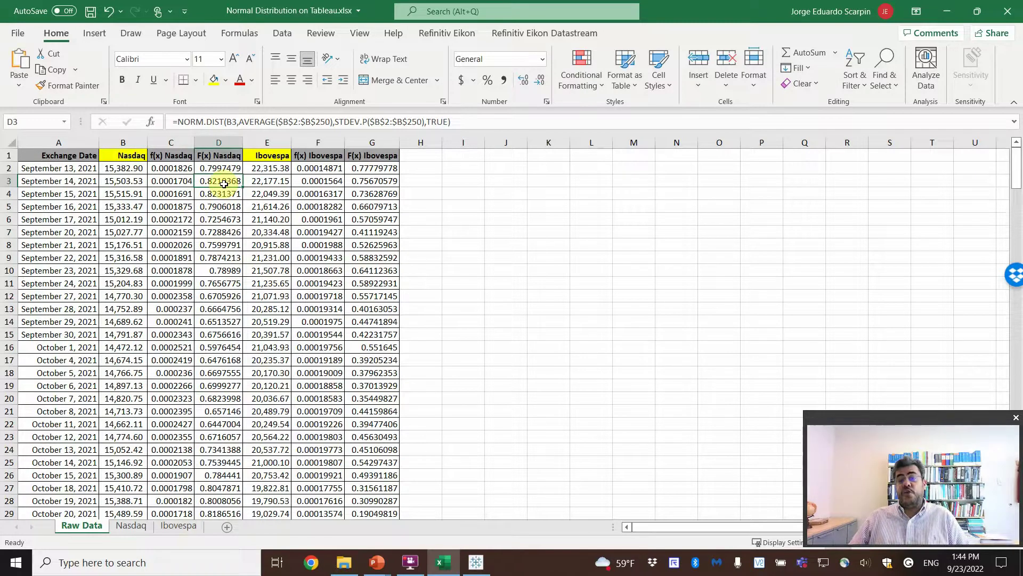
{"action": "left_click", "coordinate": [115, 181]}
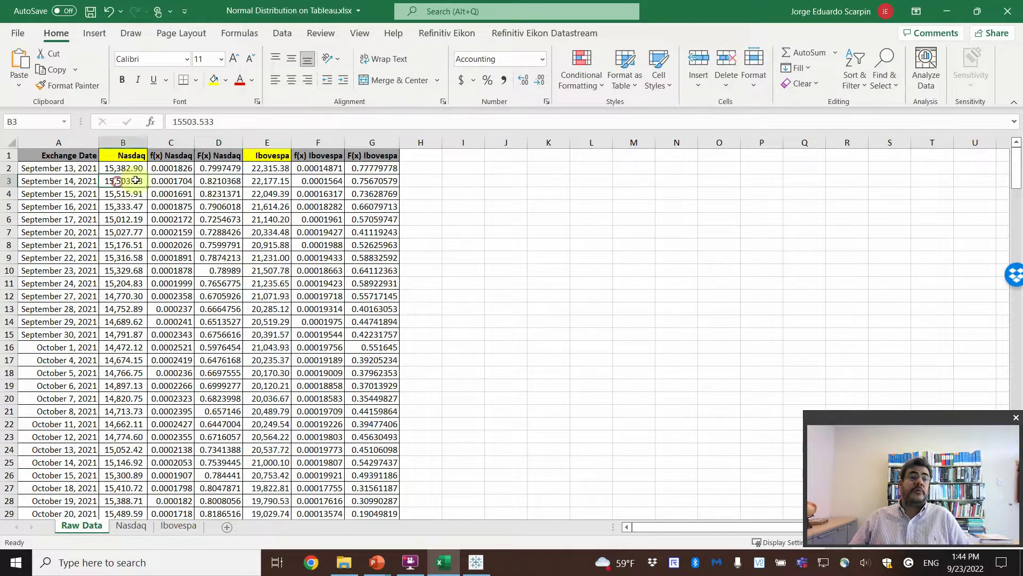
{"action": "left_click", "coordinate": [207, 181]}
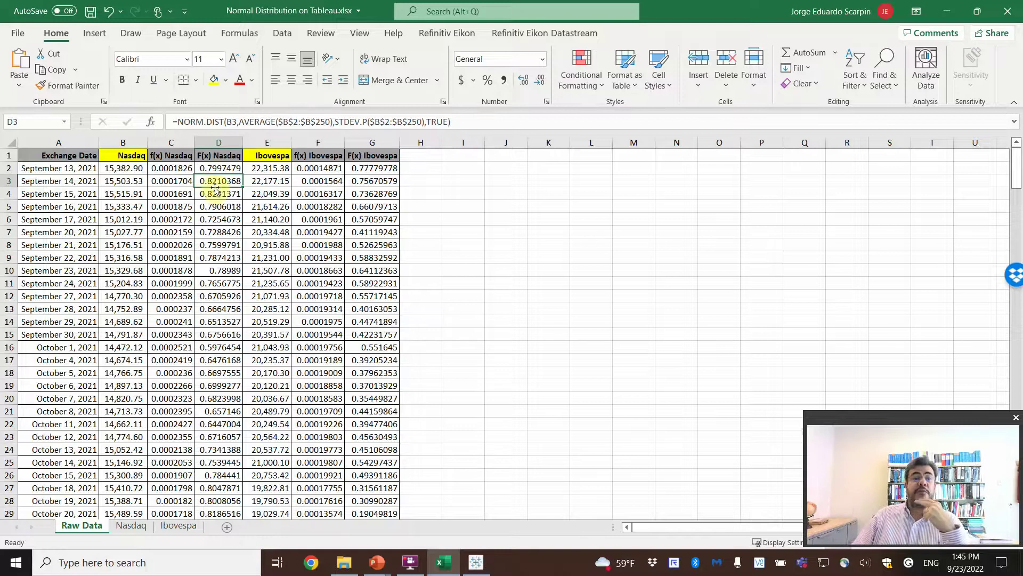
{"action": "left_click", "coordinate": [122, 195]}
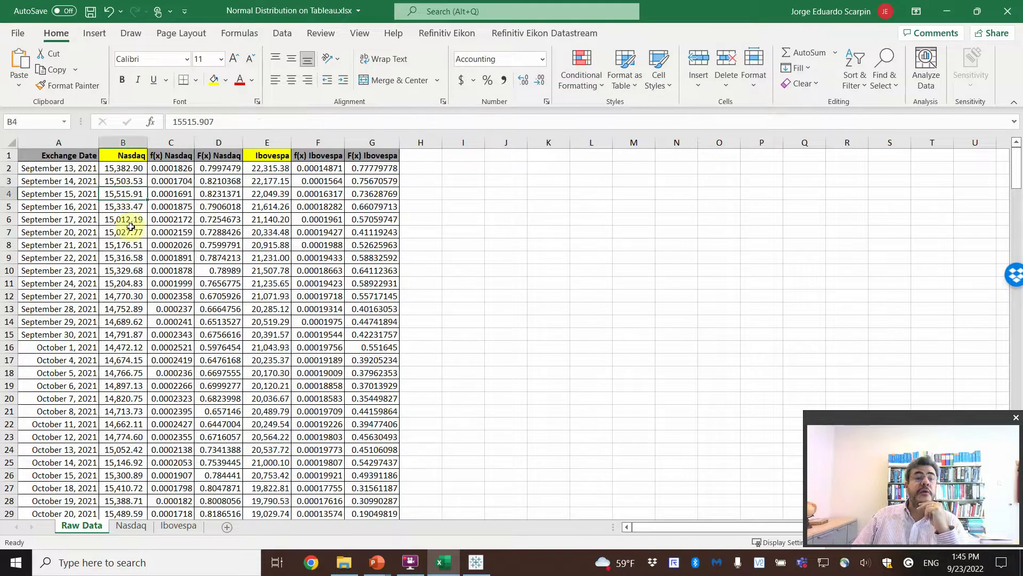
{"action": "mouse_move", "coordinate": [126, 223]}
{"action": "left_mouse_down"}
{"action": "mouse_move", "coordinate": [133, 210]}
{"action": "mouse_move", "coordinate": [128, 221]}
{"action": "left_mouse_up"}
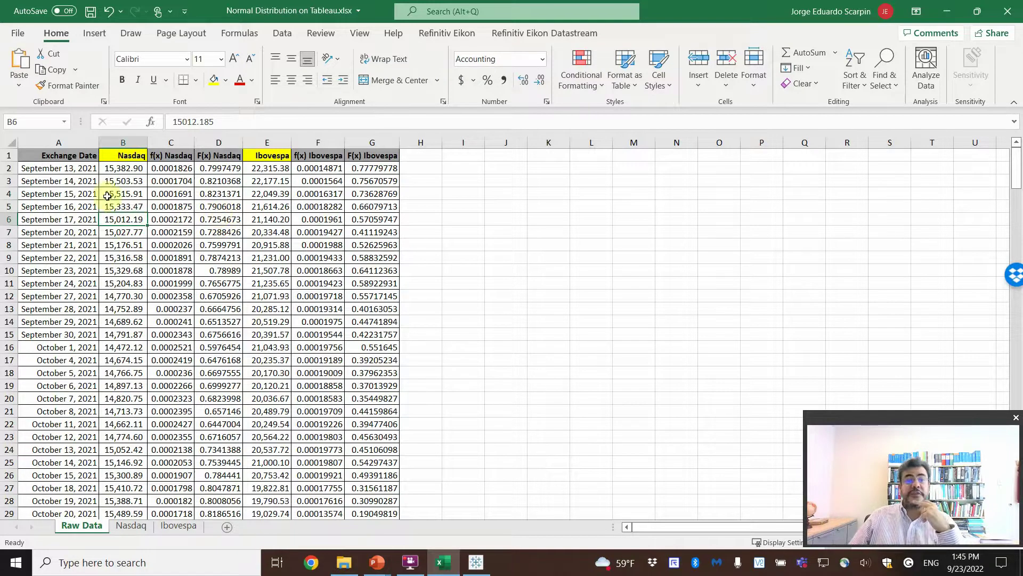
{"action": "left_click_drag", "start_coordinate": [120, 207], "coordinate": [121, 218]}
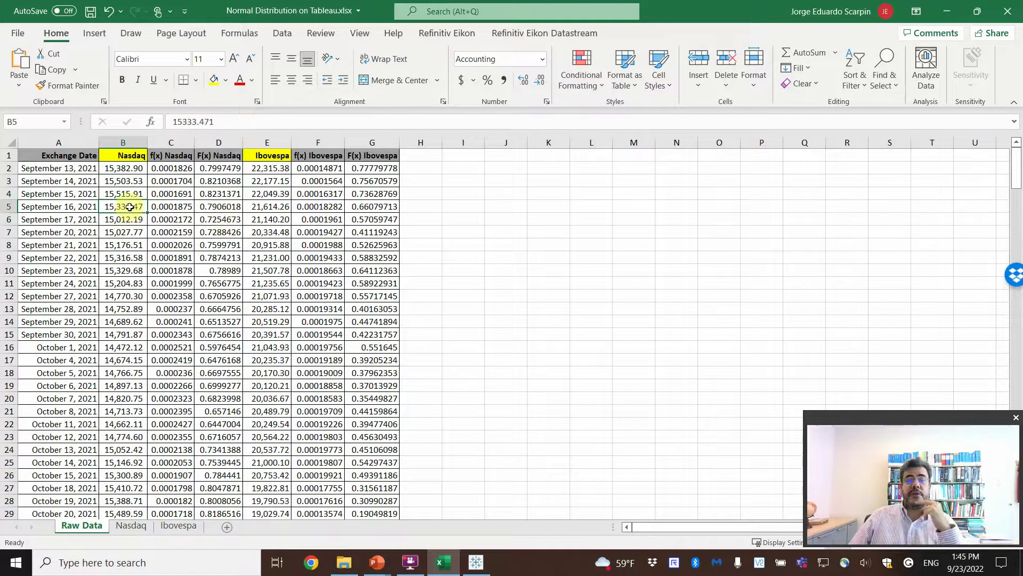
{"action": "left_click", "coordinate": [125, 208]}
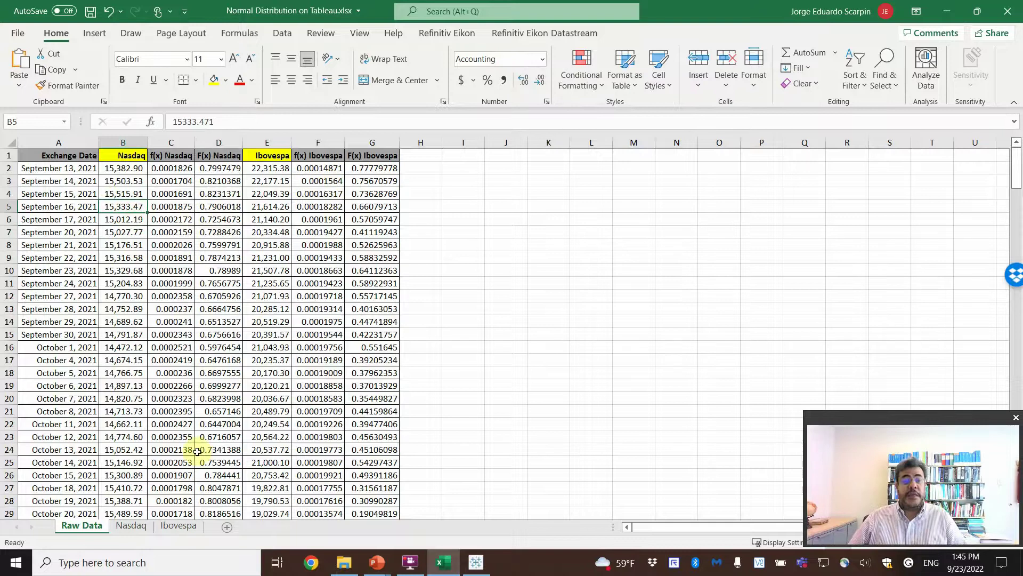
Step: Review the Nasdaq sheet's B2 value and D2 cumulative formula, then close the workbook
{"action": "left_click", "coordinate": [133, 528]}
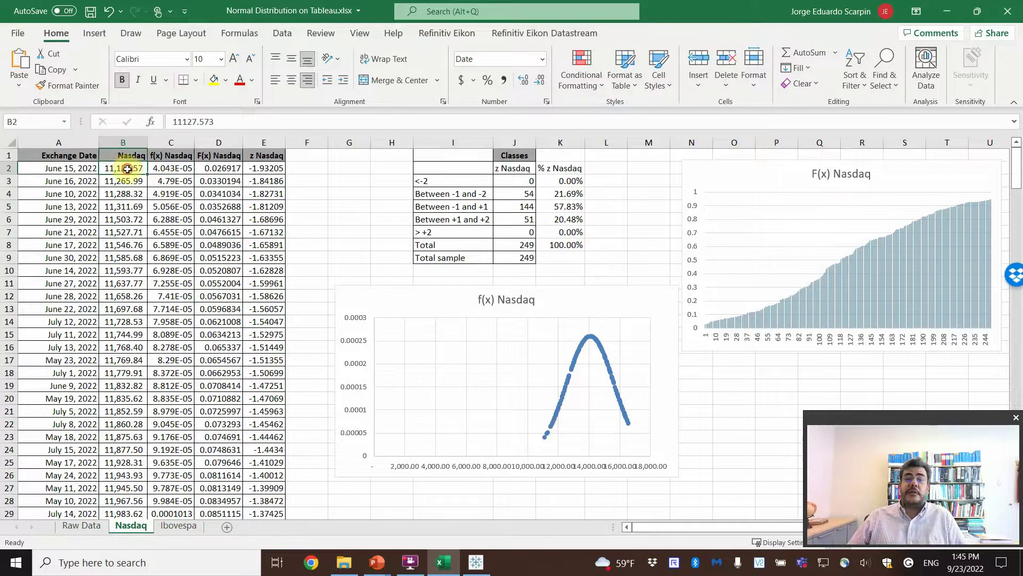
{"action": "left_click", "coordinate": [128, 169]}
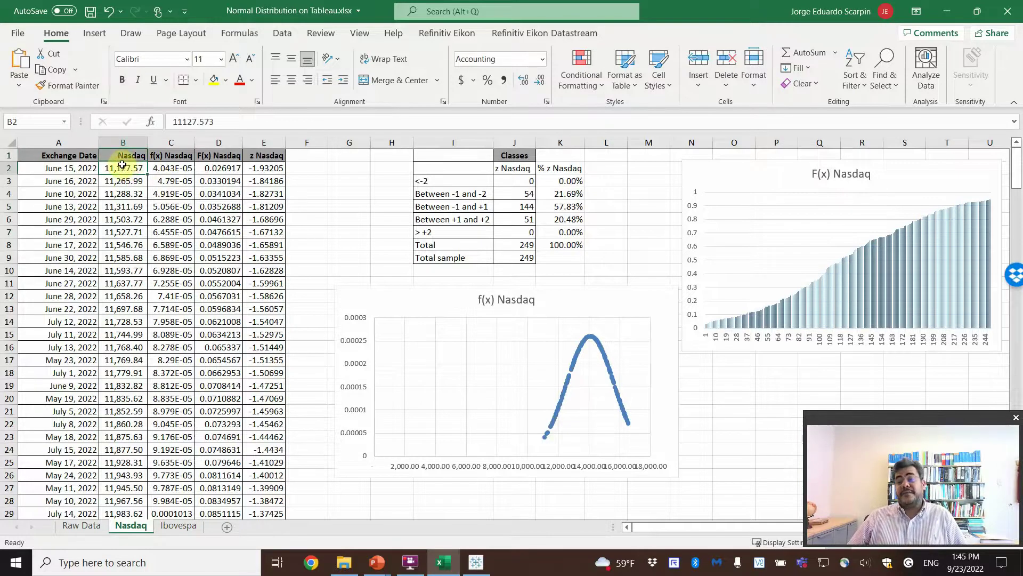
{"action": "left_click", "coordinate": [214, 167]}
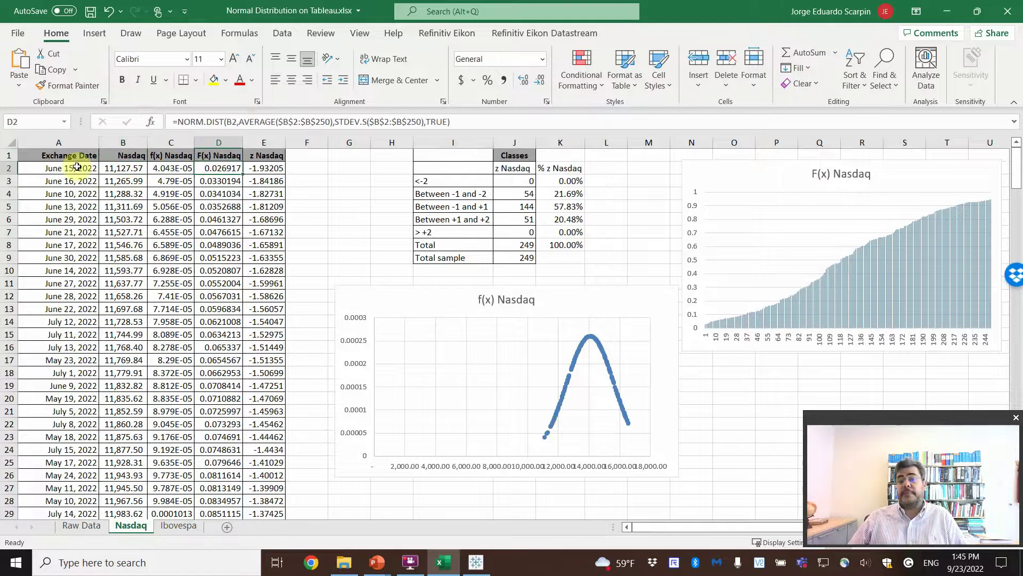
{"action": "left_click", "coordinate": [90, 526]}
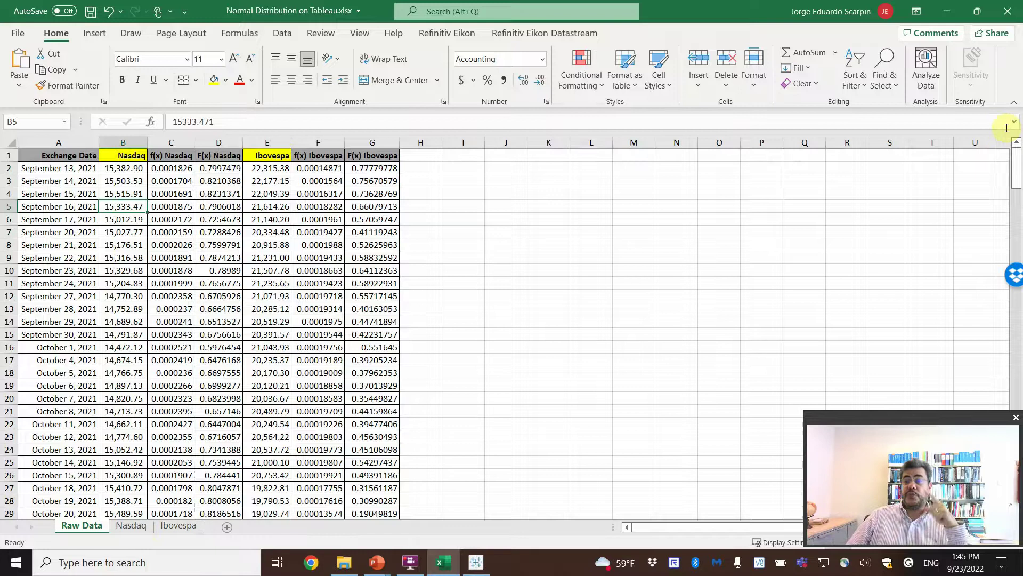
{"action": "left_click", "coordinate": [1002, 16]}
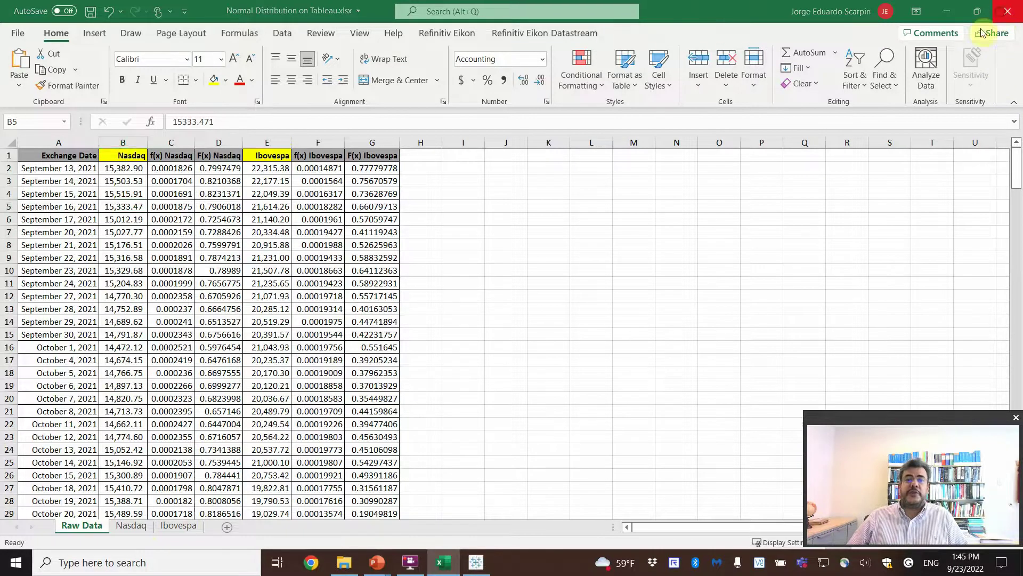
Step: Save the Excel changes and bring up the Tableau start page
{"action": "left_click", "coordinate": [470, 302]}
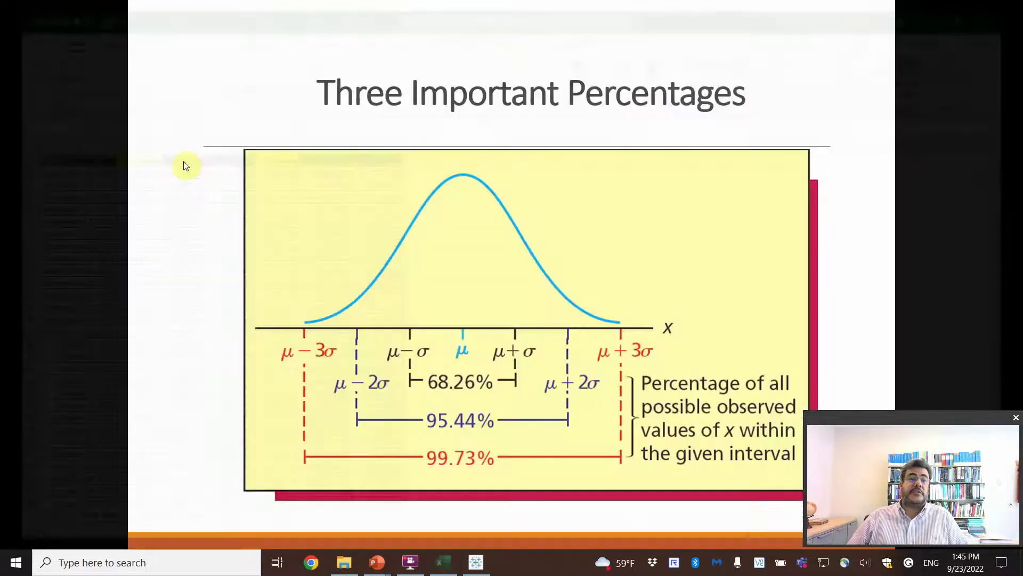
{"action": "mouse_move", "coordinate": [376, 565]}
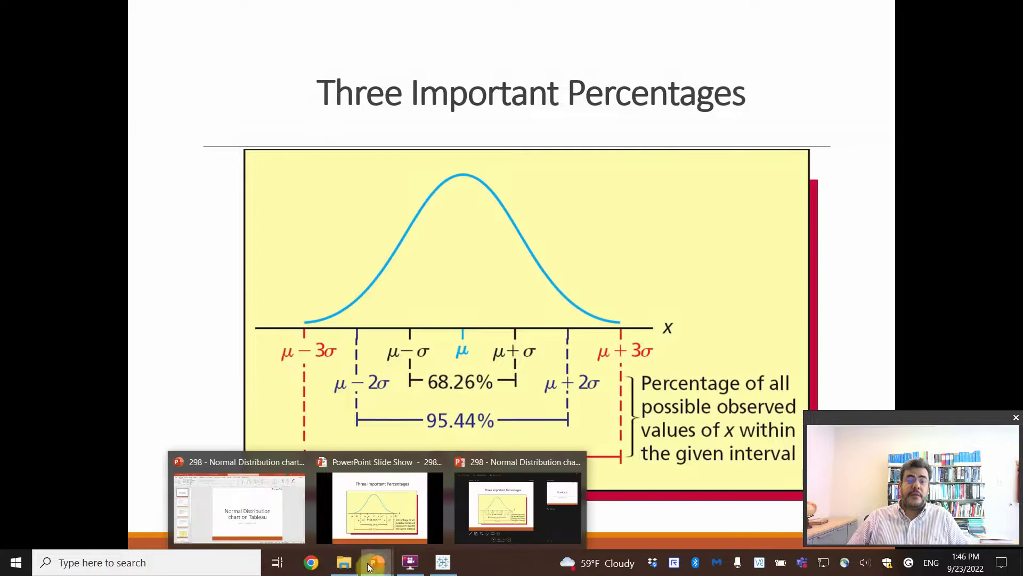
{"action": "left_click", "coordinate": [443, 563]}
Step: Connect to the Normal Distribution on Tableau Excel workbook and load Raw Data into Sheet 1
{"action": "left_click", "coordinate": [60, 176]}
{"action": "left_click", "coordinate": [356, 199]}
{"action": "scroll", "coordinate": [320, 181], "scroll_direction": "down", "scroll_amount": 10}
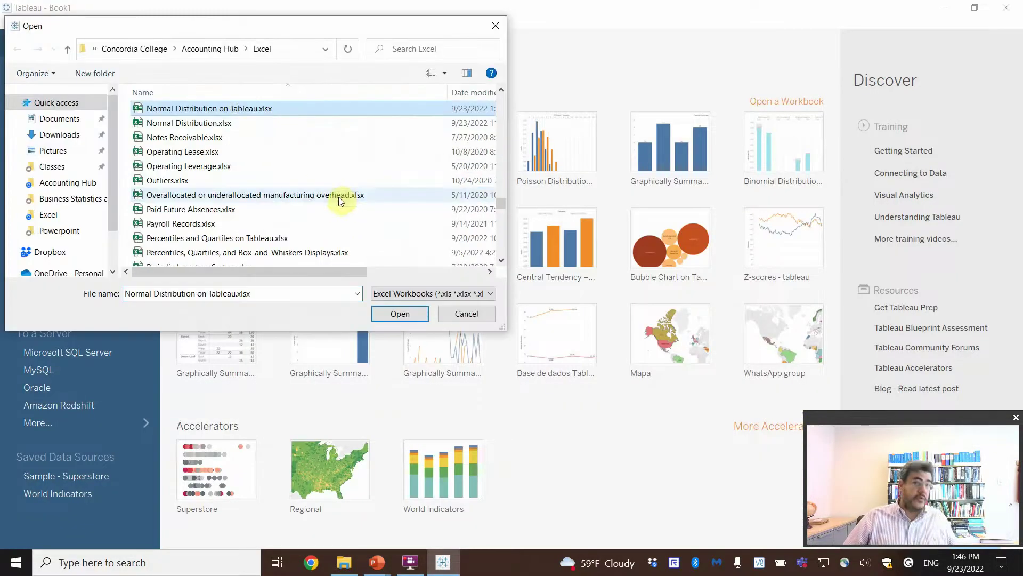
{"action": "double_click", "coordinate": [236, 109]}
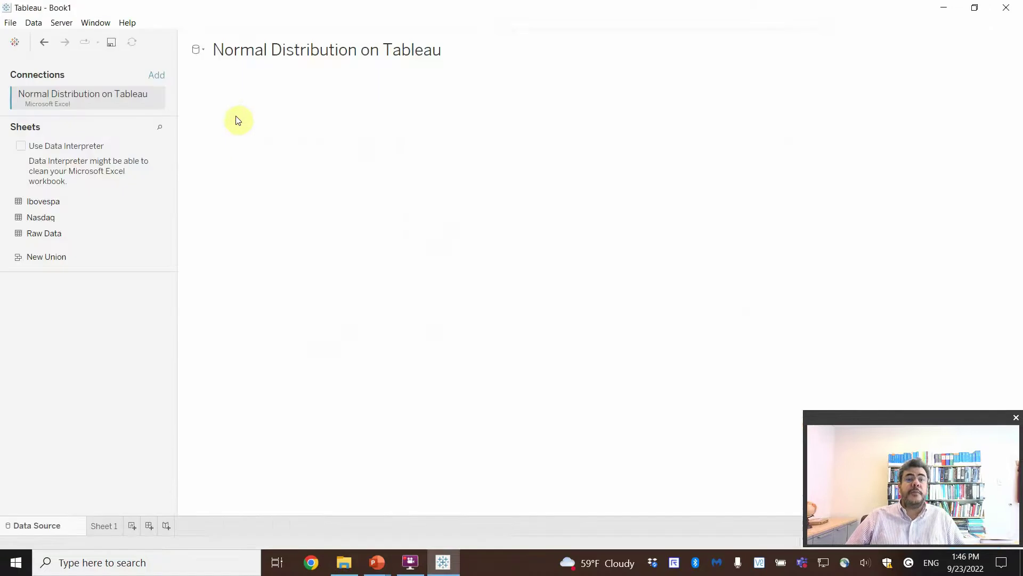
{"action": "left_click_drag", "start_coordinate": [73, 233], "coordinate": [362, 173]}
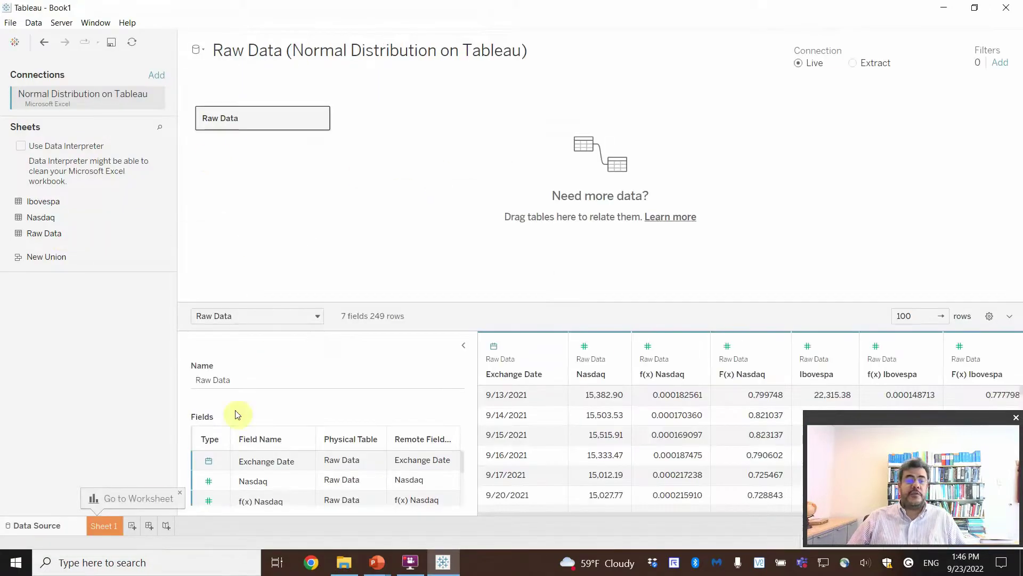
{"action": "left_click", "coordinate": [110, 525]}
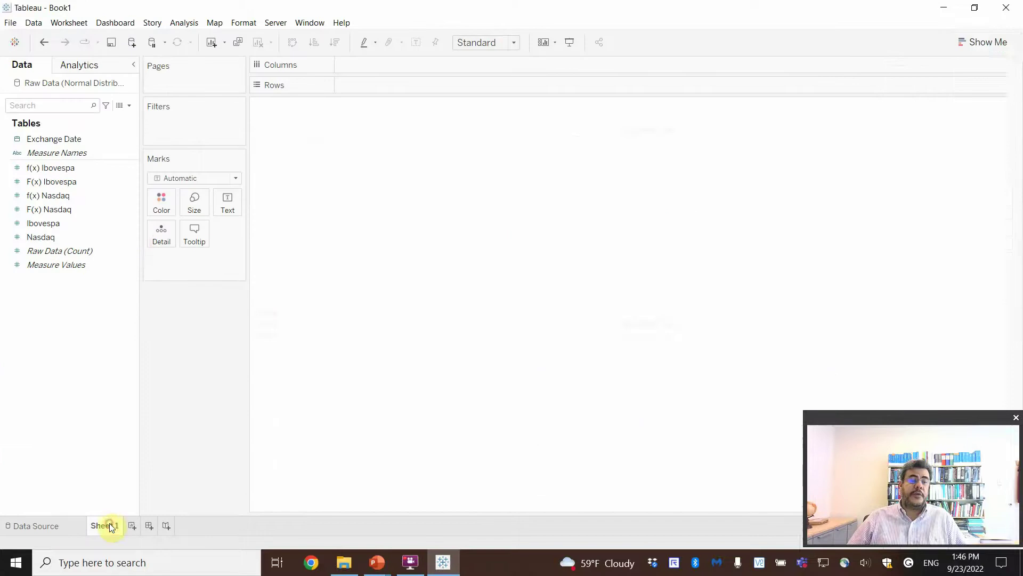
Step: Plot F(x) Nasdaq on Rows against Exchange Date at Day level as a line
{"action": "left_click", "coordinate": [123, 236]}
{"action": "left_click", "coordinate": [84, 211]}
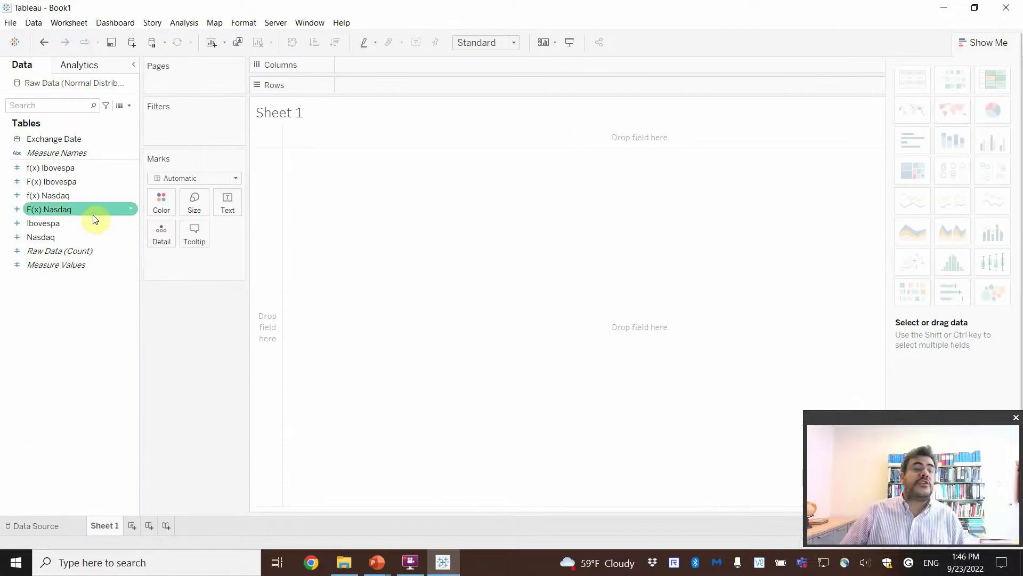
{"action": "left_click_drag", "start_coordinate": [72, 213], "coordinate": [397, 88]}
{"action": "left_click_drag", "start_coordinate": [50, 140], "coordinate": [381, 62]}
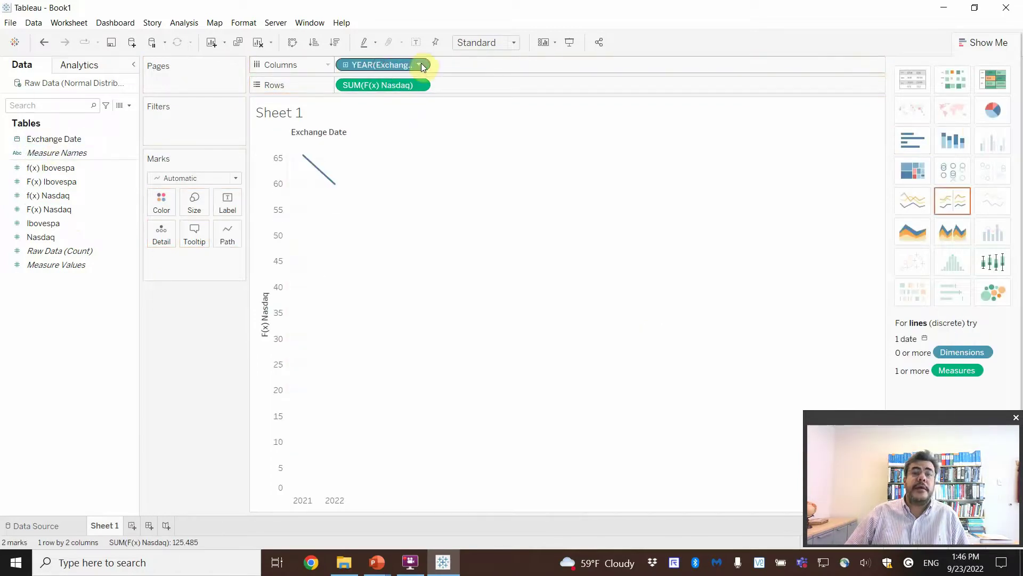
{"action": "left_click", "coordinate": [422, 65]}
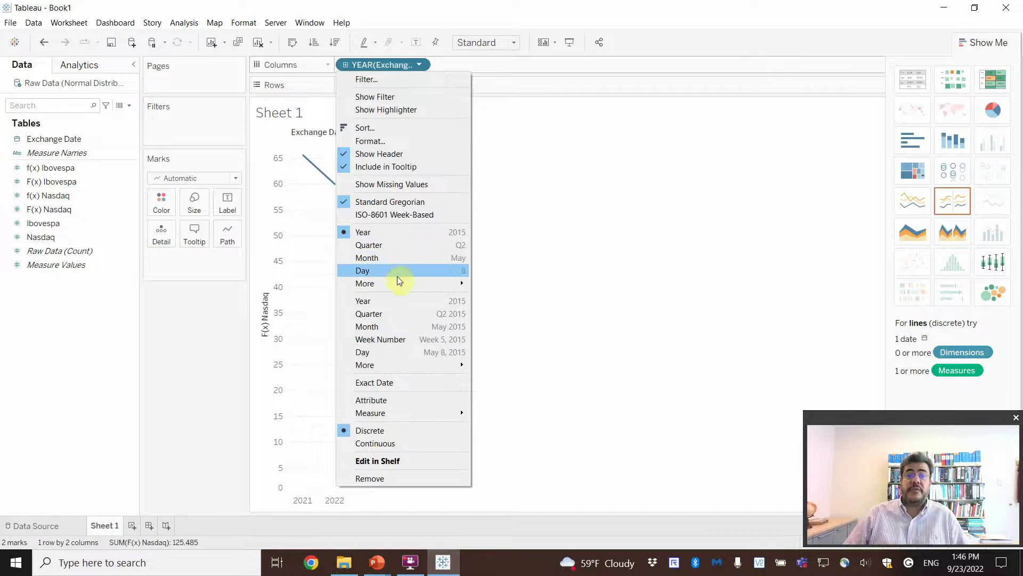
{"action": "left_click", "coordinate": [409, 354]}
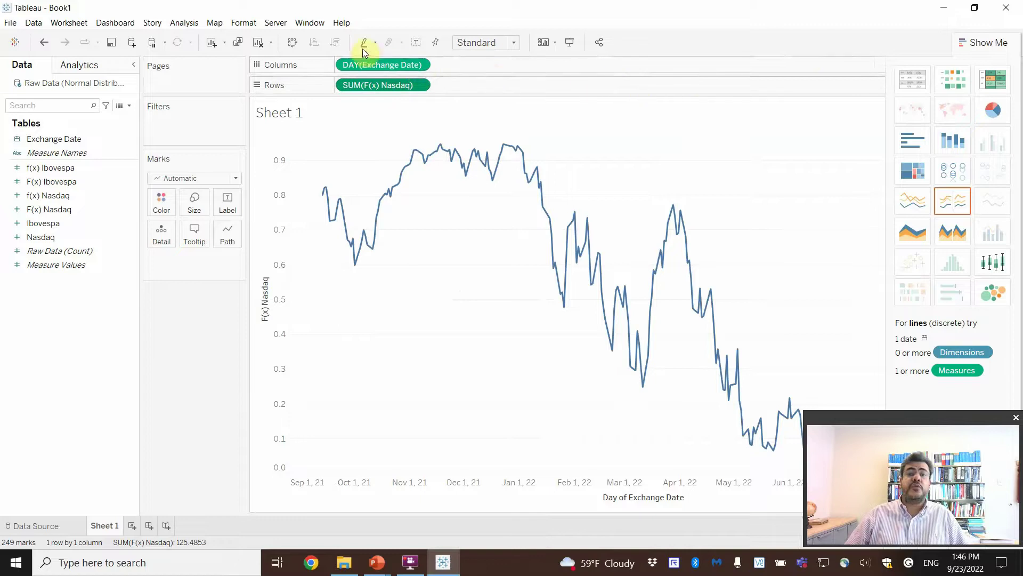
Step: Rebuild the F(x) Nasdaq line as bars and sort the days ascending
{"action": "left_click", "coordinate": [907, 79]}
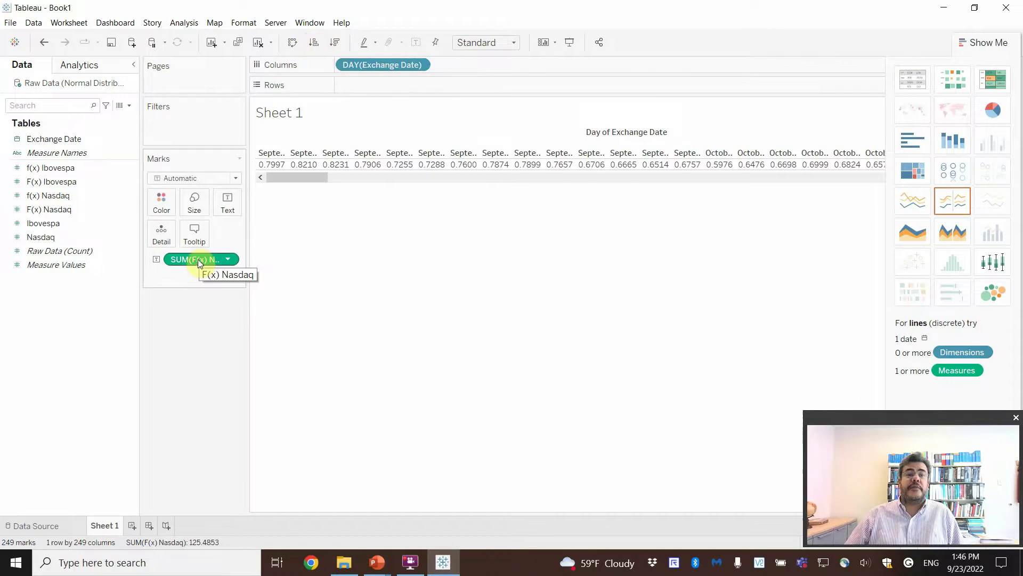
{"action": "left_click_drag", "start_coordinate": [197, 259], "coordinate": [383, 86]}
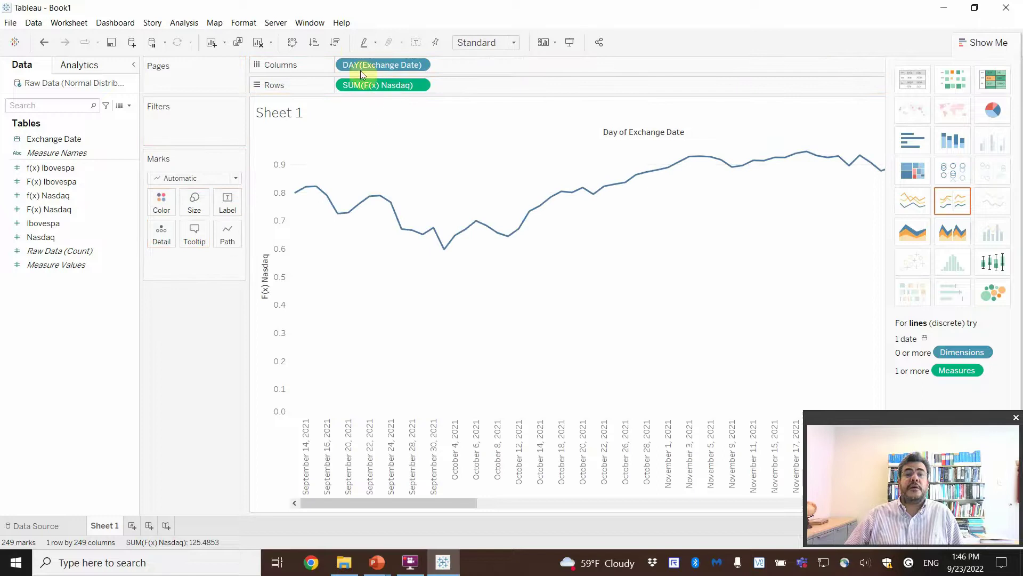
{"action": "mouse_move", "coordinate": [377, 84]}
{"action": "left_mouse_down"}
{"action": "mouse_move", "coordinate": [213, 256]}
{"action": "mouse_move", "coordinate": [386, 97]}
{"action": "mouse_move", "coordinate": [384, 85]}
{"action": "mouse_move", "coordinate": [251, 199]}
{"action": "mouse_move", "coordinate": [201, 258]}
{"action": "mouse_move", "coordinate": [311, 199]}
{"action": "mouse_move", "coordinate": [376, 82]}
{"action": "left_mouse_up"}
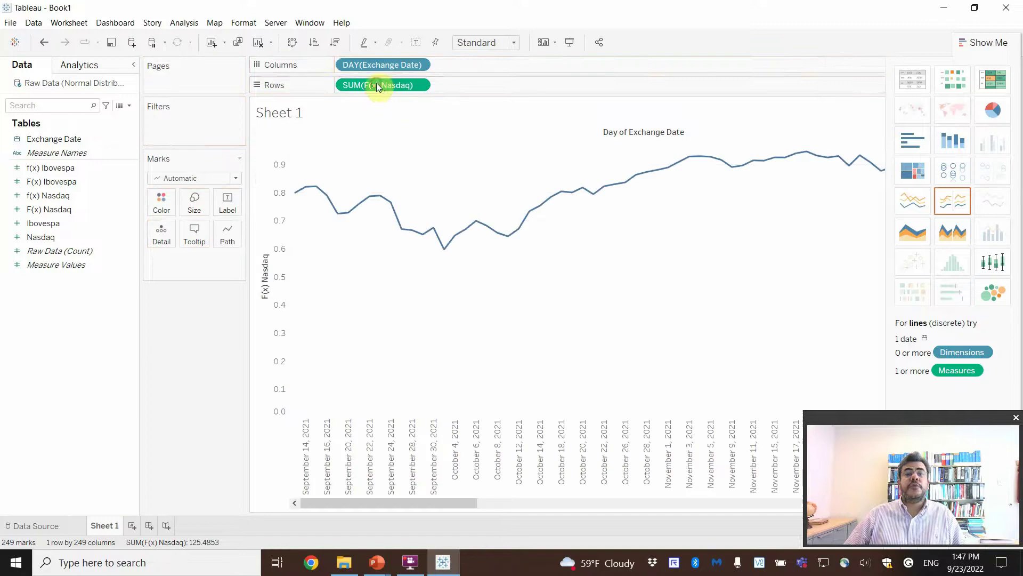
{"action": "left_click", "coordinate": [315, 42]}
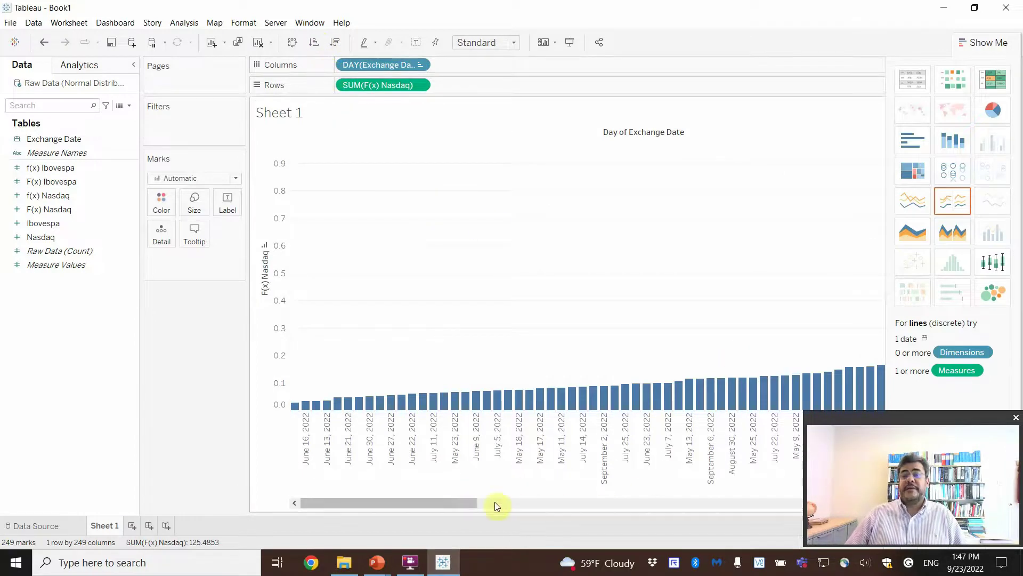
Step: Set the view sizing to Fit Width so all Nasdaq bars fit
{"action": "left_click_drag", "start_coordinate": [461, 504], "coordinate": [428, 501]}
{"action": "left_click", "coordinate": [514, 43]}
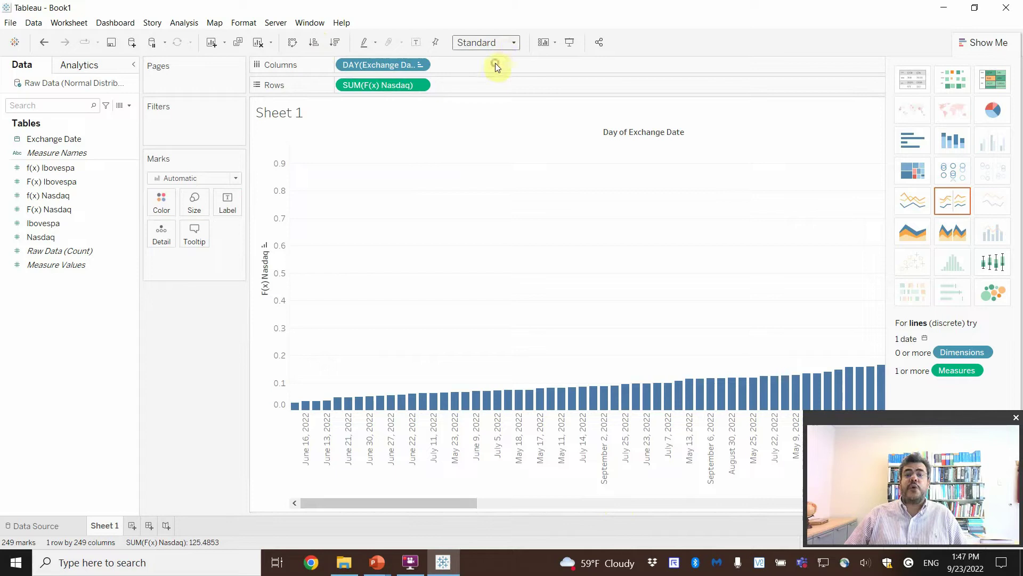
{"action": "left_click", "coordinate": [495, 67]}
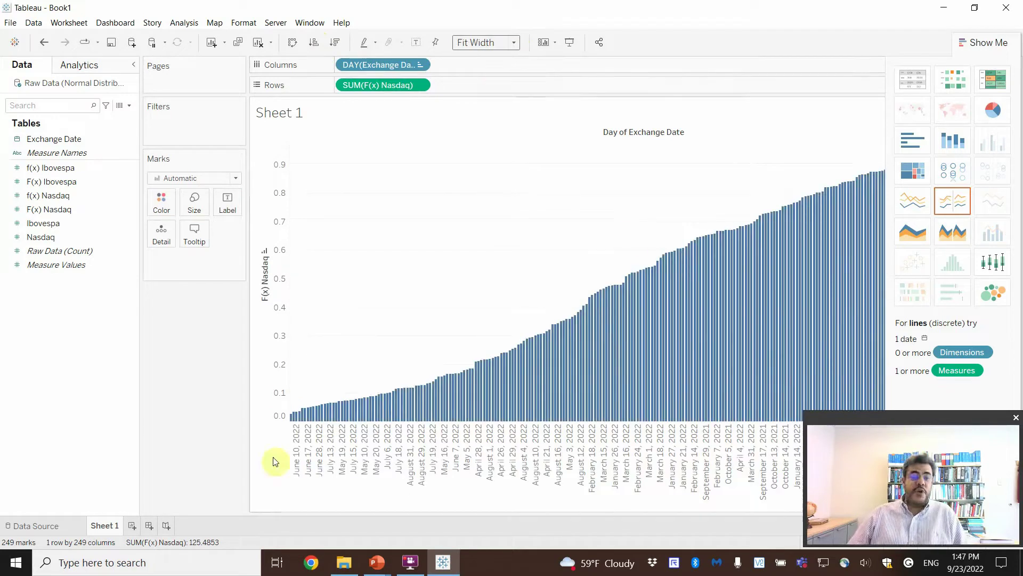
Step: Rename Sheet 1 to 'Nasdaq Cumulative'
{"action": "double_click", "coordinate": [103, 525]}
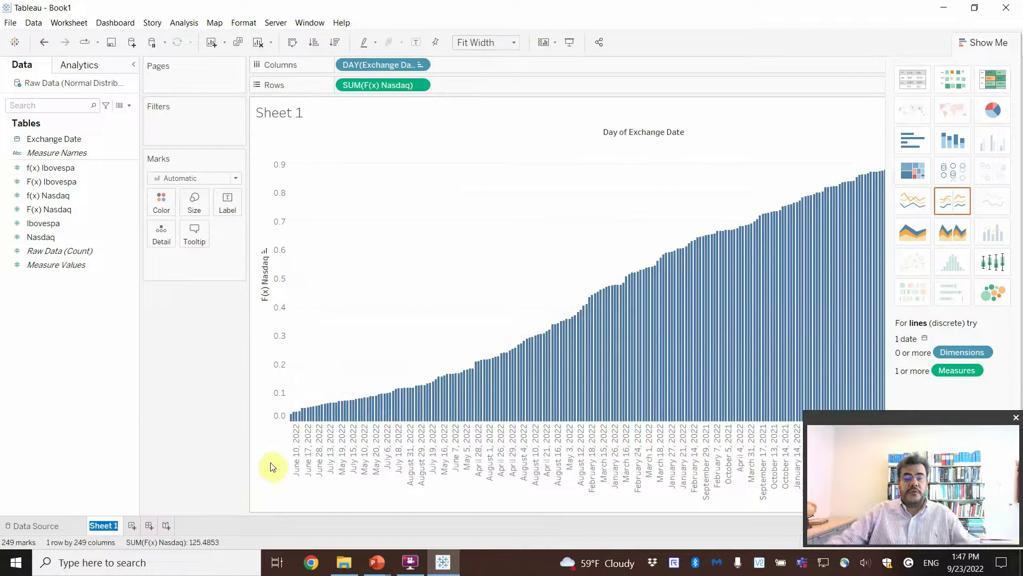
{"action": "type", "text": "Nasdaq"}
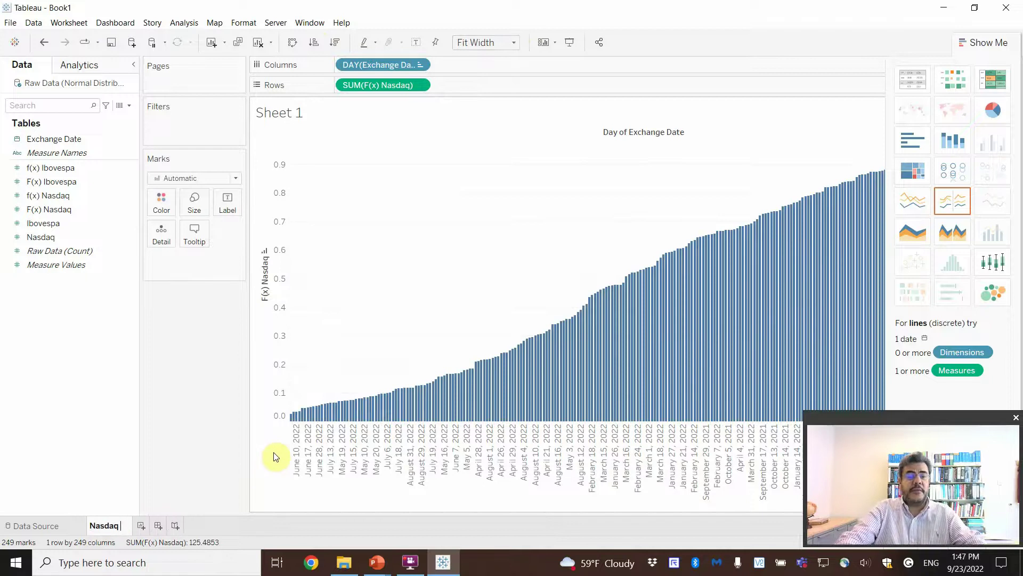
{"action": "type", "text": " Cumulative"}
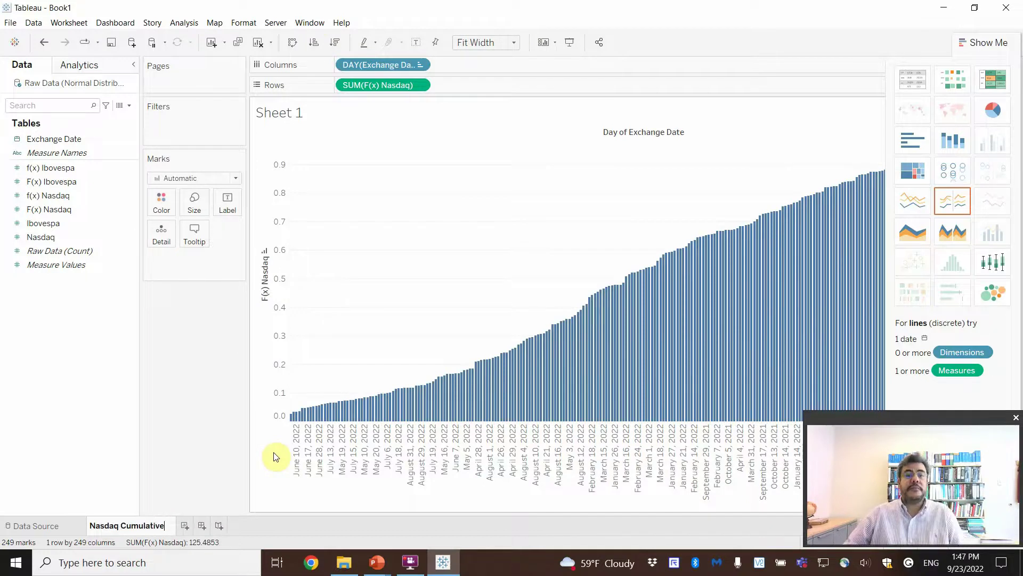
{"action": "left_click", "coordinate": [213, 403]}
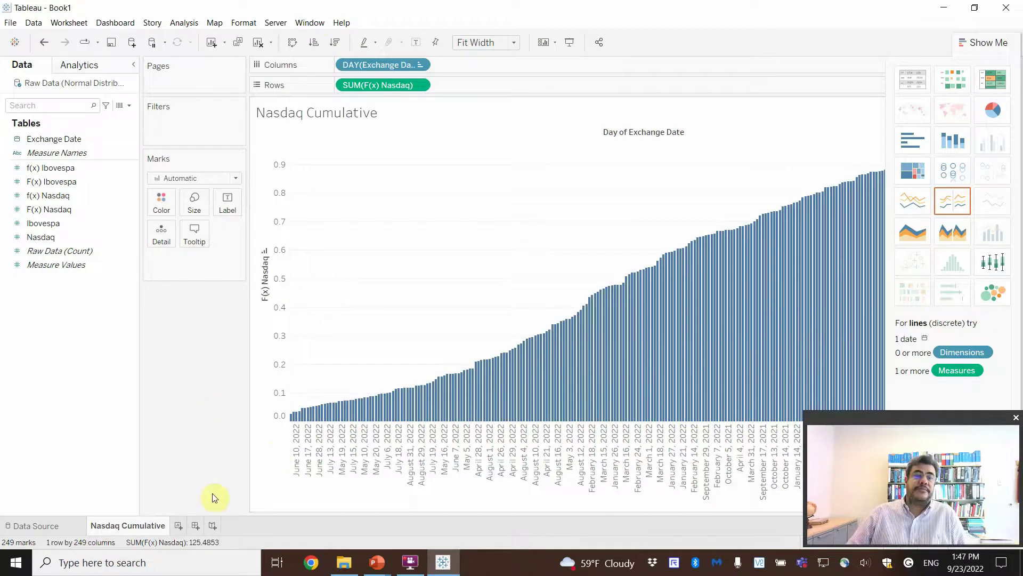
Step: On a new sheet, plot F(x) Ibovespa by Exchange Date day, then rebuild it as bars
{"action": "left_click", "coordinate": [179, 527]}
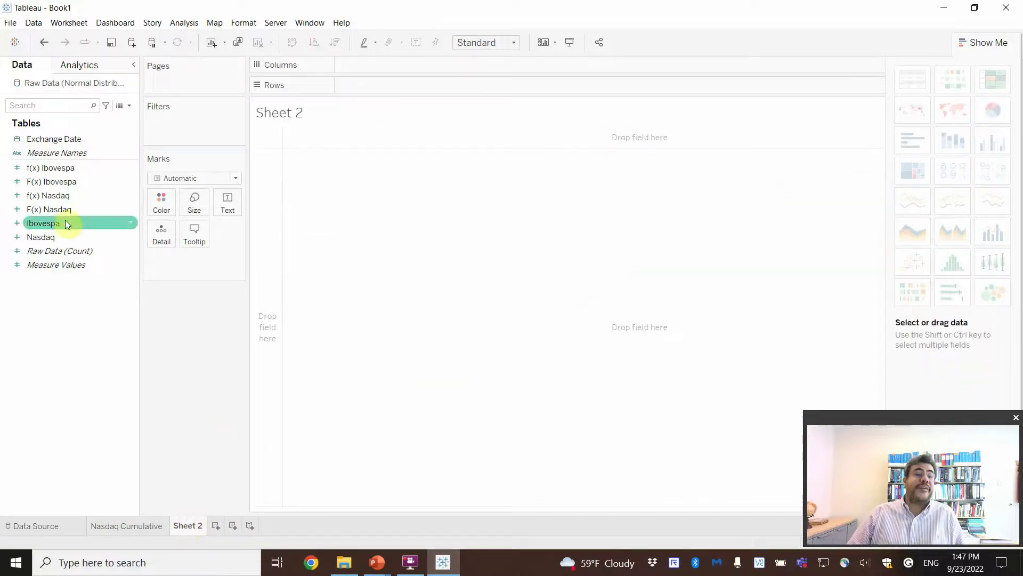
{"action": "left_click_drag", "start_coordinate": [68, 185], "coordinate": [385, 88]}
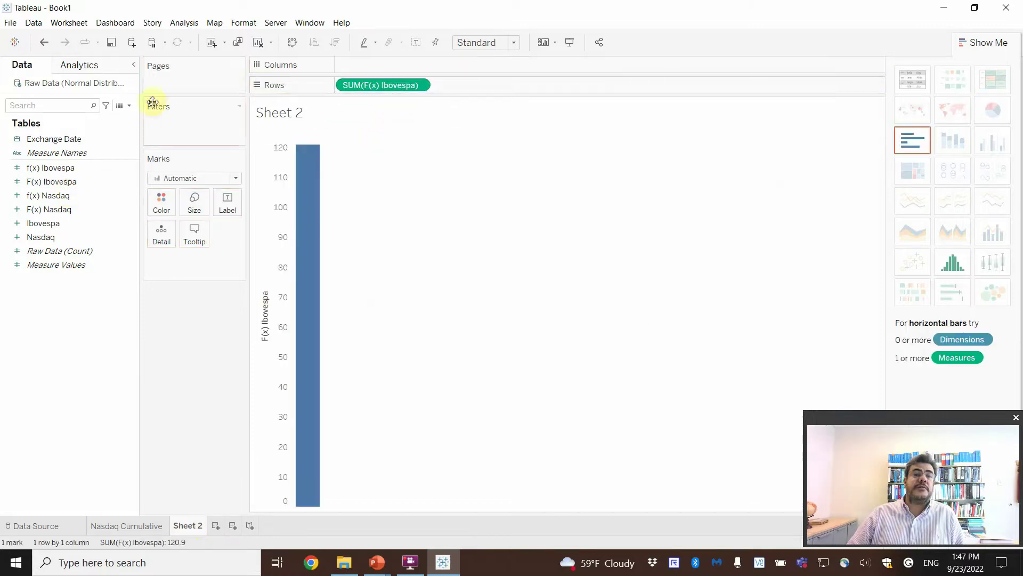
{"action": "left_click_drag", "start_coordinate": [48, 139], "coordinate": [360, 63]}
{"action": "left_click", "coordinate": [421, 65]}
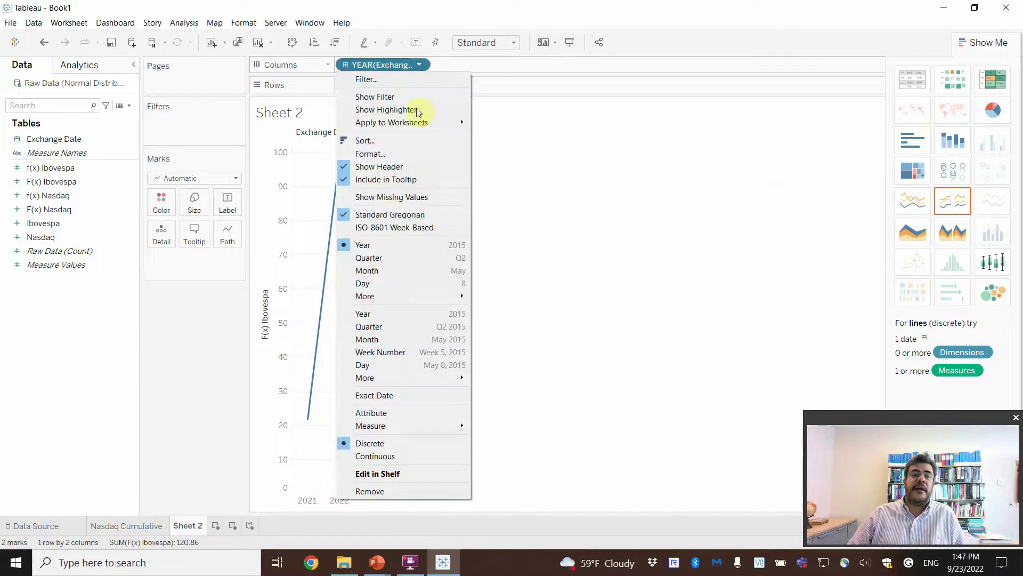
{"action": "left_click", "coordinate": [403, 363]}
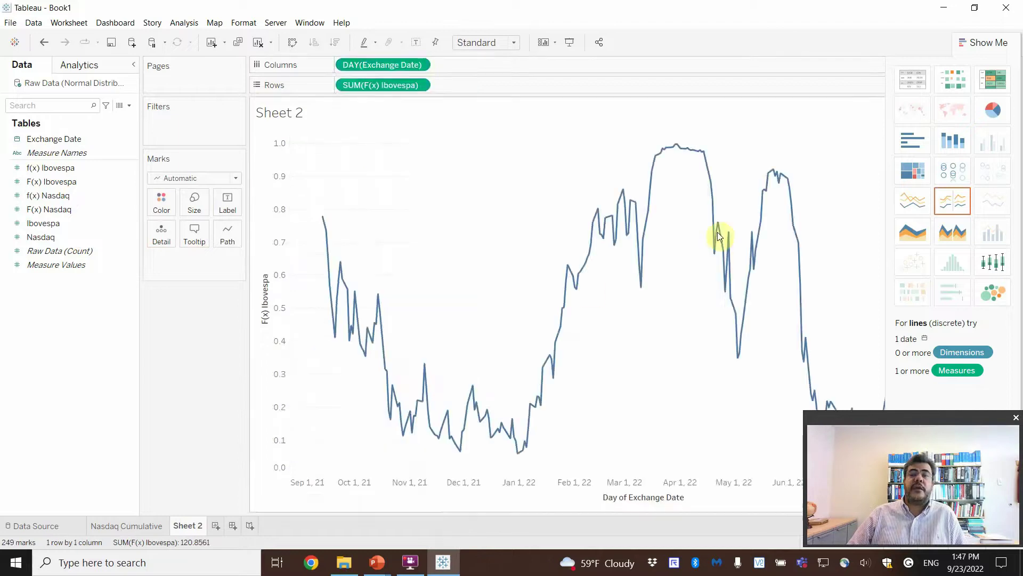
{"action": "left_click", "coordinate": [912, 83]}
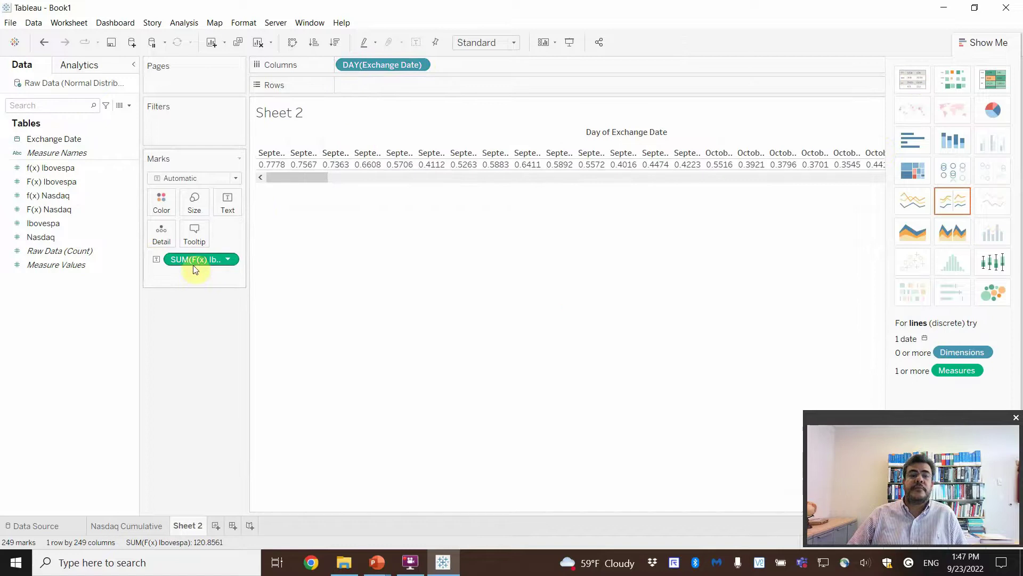
{"action": "left_click_drag", "start_coordinate": [193, 261], "coordinate": [376, 86]}
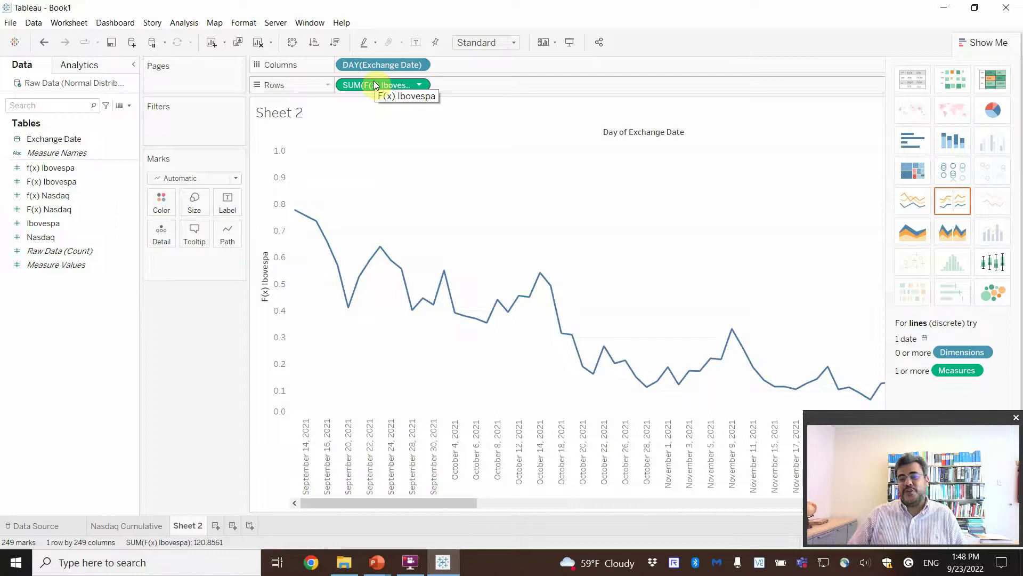
Step: Sort the Ibovespa days ascending and fit the bars to the view width
{"action": "left_click", "coordinate": [314, 43]}
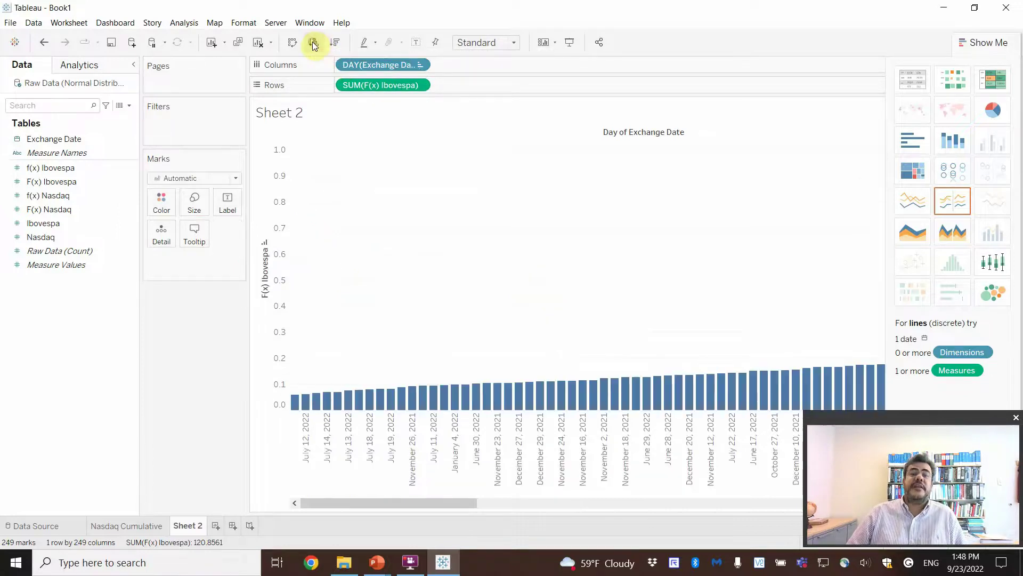
{"action": "left_click", "coordinate": [514, 43]}
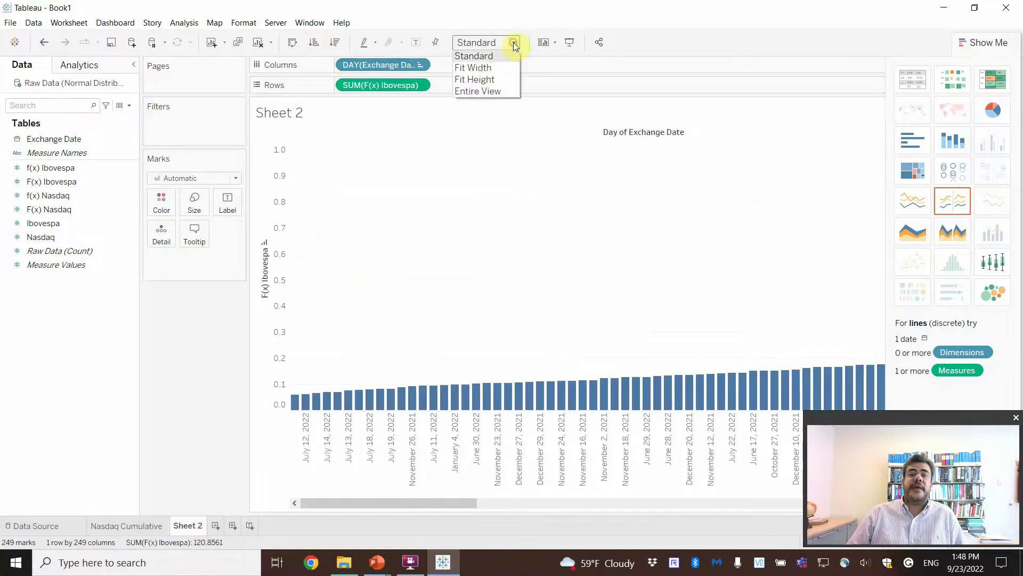
{"action": "left_click", "coordinate": [484, 67]}
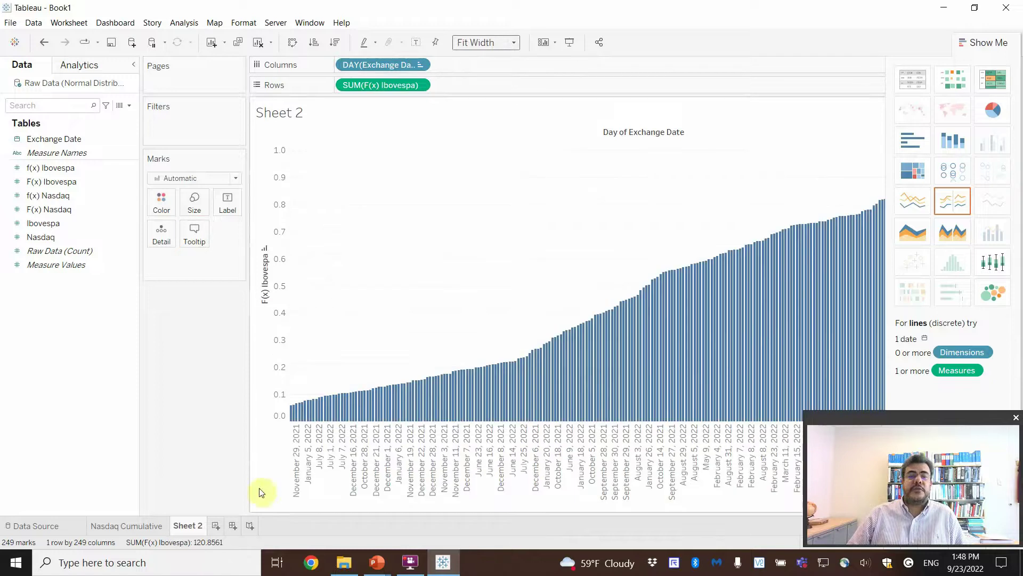
Step: Rename Sheet 2 to 'Ibovespa Cumulative'
{"action": "double_click", "coordinate": [188, 526]}
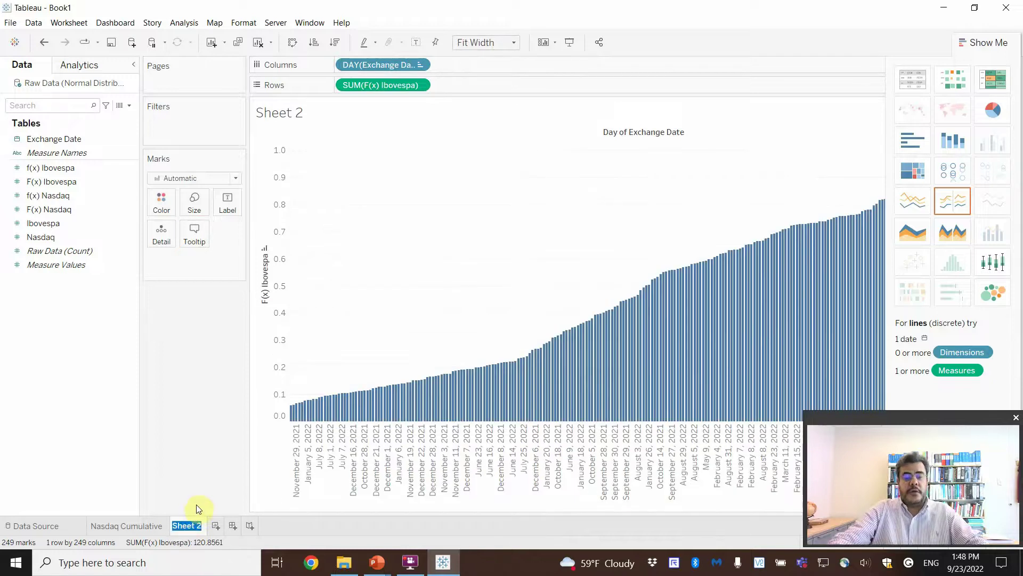
{"action": "type", "text": "Ibovespa"}
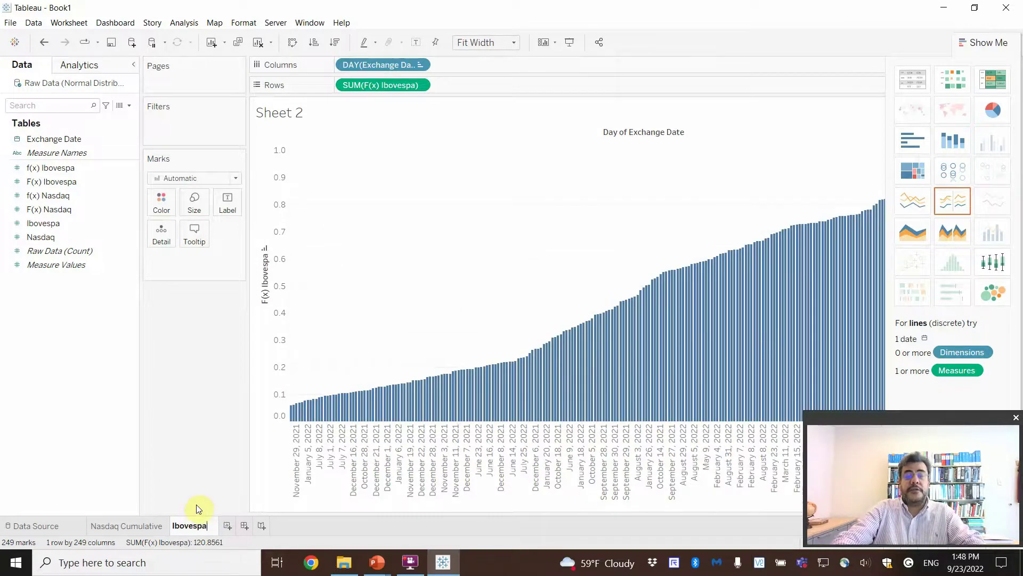
{"action": "type", "text": " Cumulative"}
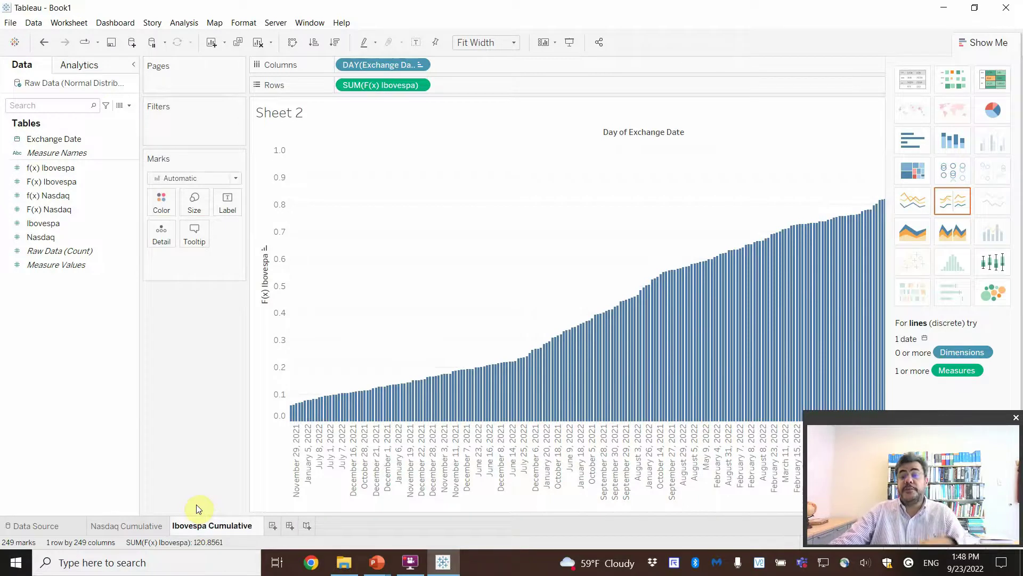
{"action": "key", "text": "Return"}
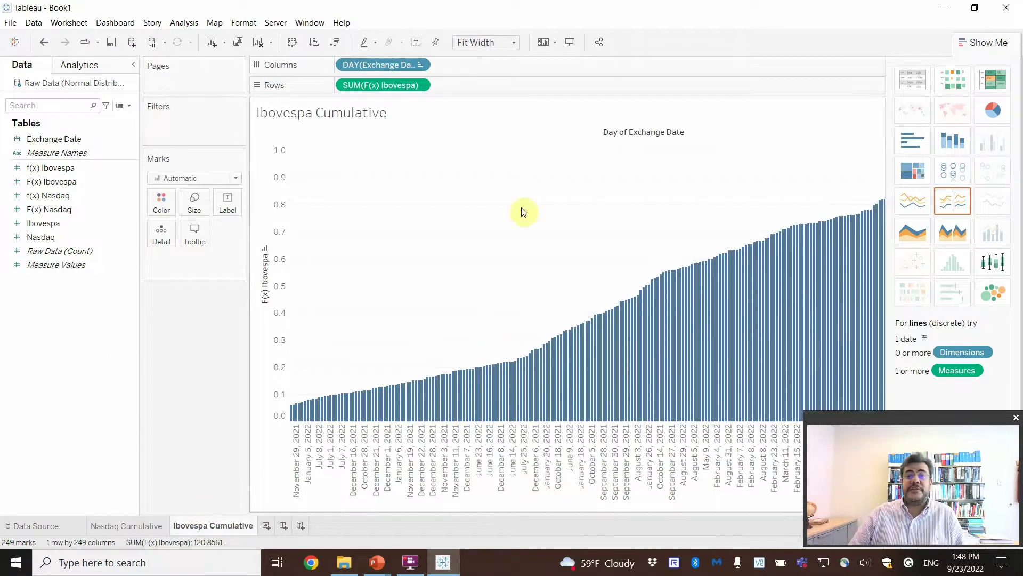
Step: Try Fit Height and Entire View sizing, then return the chart to Fit Width
{"action": "left_click", "coordinate": [514, 43]}
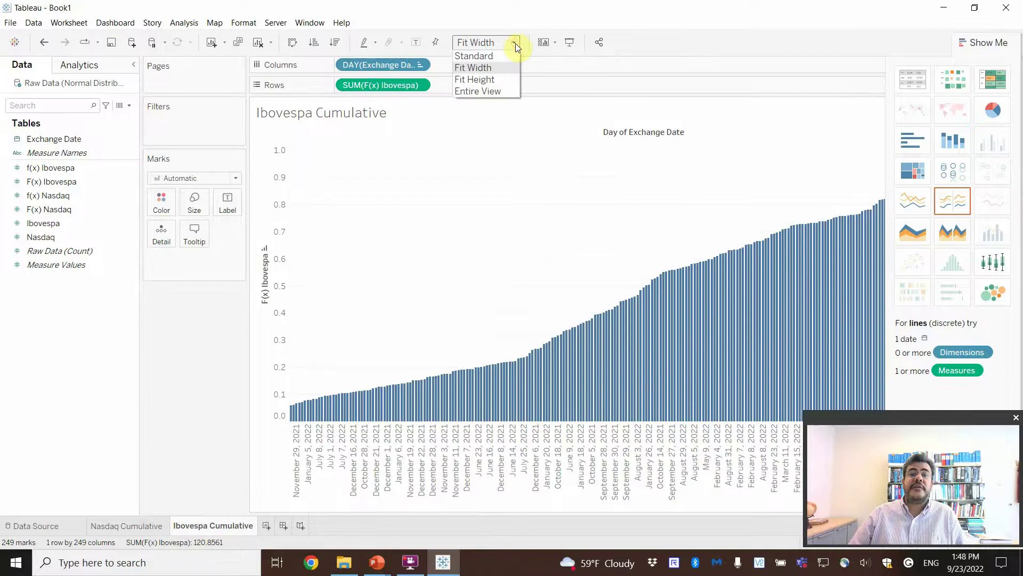
{"action": "left_click", "coordinate": [498, 81]}
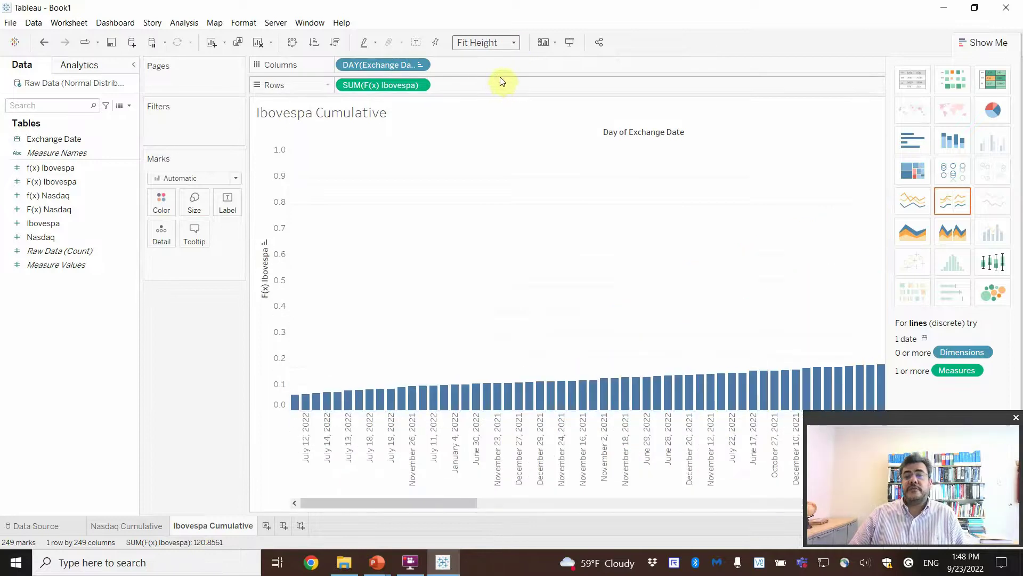
{"action": "left_click", "coordinate": [497, 43]}
{"action": "left_click", "coordinate": [475, 91]}
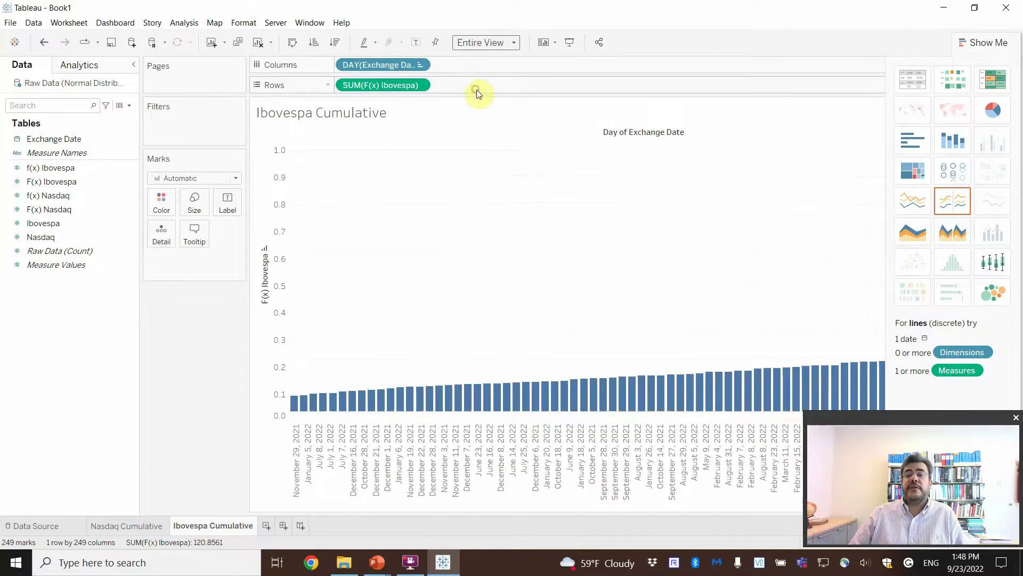
{"action": "left_click", "coordinate": [488, 47]}
{"action": "left_click", "coordinate": [485, 68]}
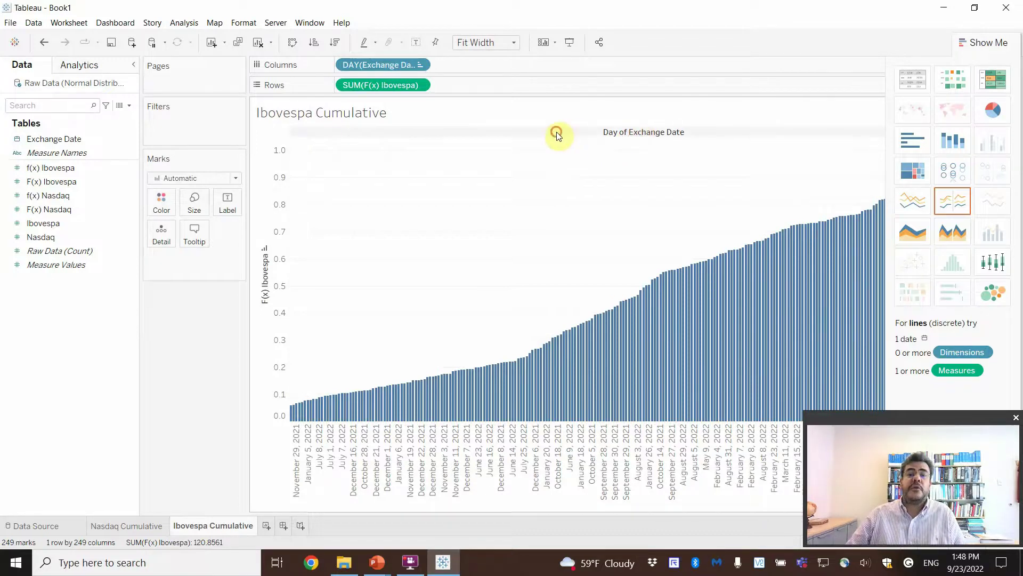
Step: Check the context options for the Day of Exchange Date header and the F(x) Ibovespa axis, changing nothing
{"action": "left_click", "coordinate": [308, 174]}
{"action": "left_click", "coordinate": [625, 131]}
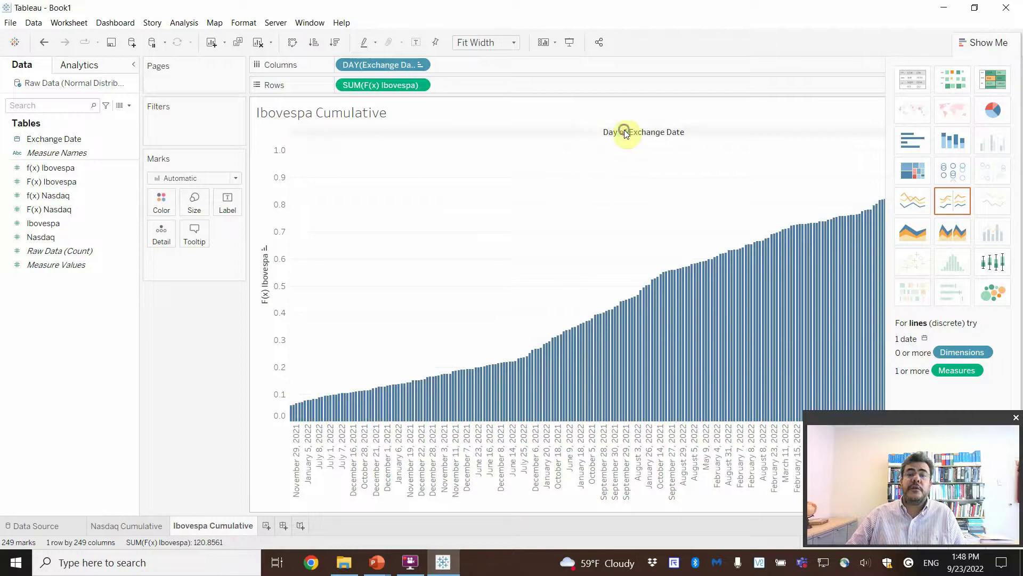
{"action": "right_click", "coordinate": [625, 132]}
{"action": "left_click", "coordinate": [611, 130]}
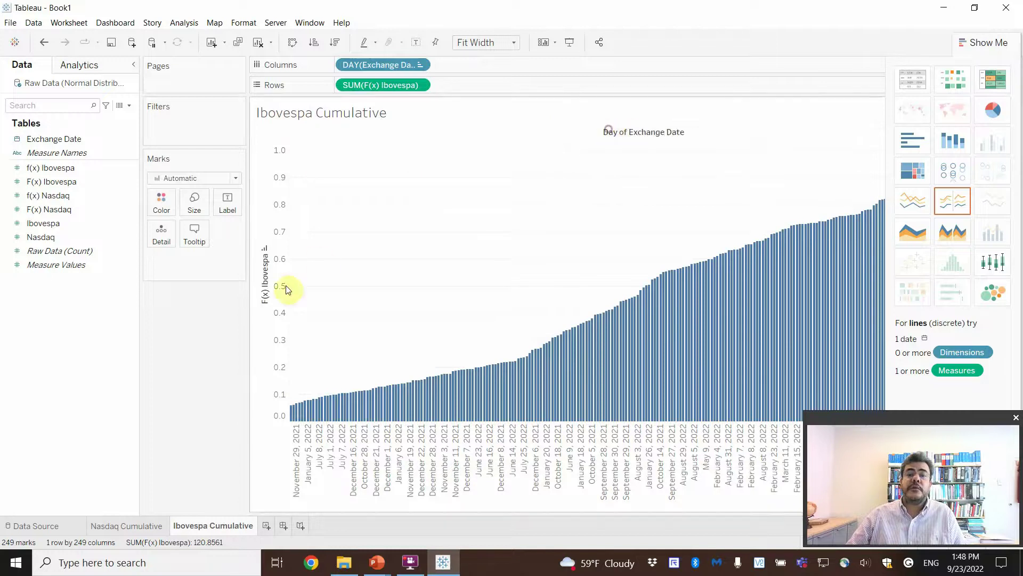
{"action": "right_click", "coordinate": [271, 282]}
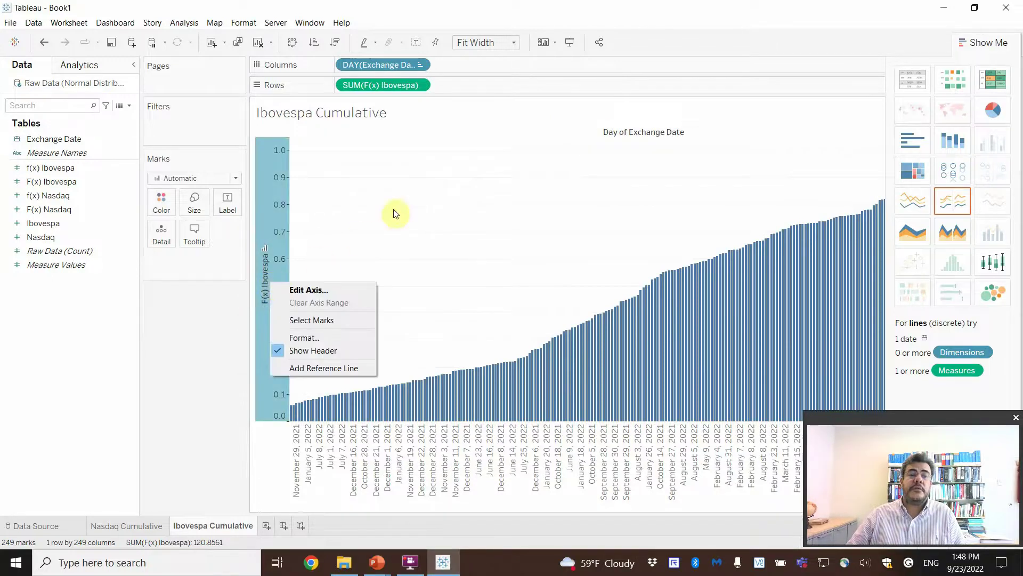
{"action": "left_click", "coordinate": [589, 133]}
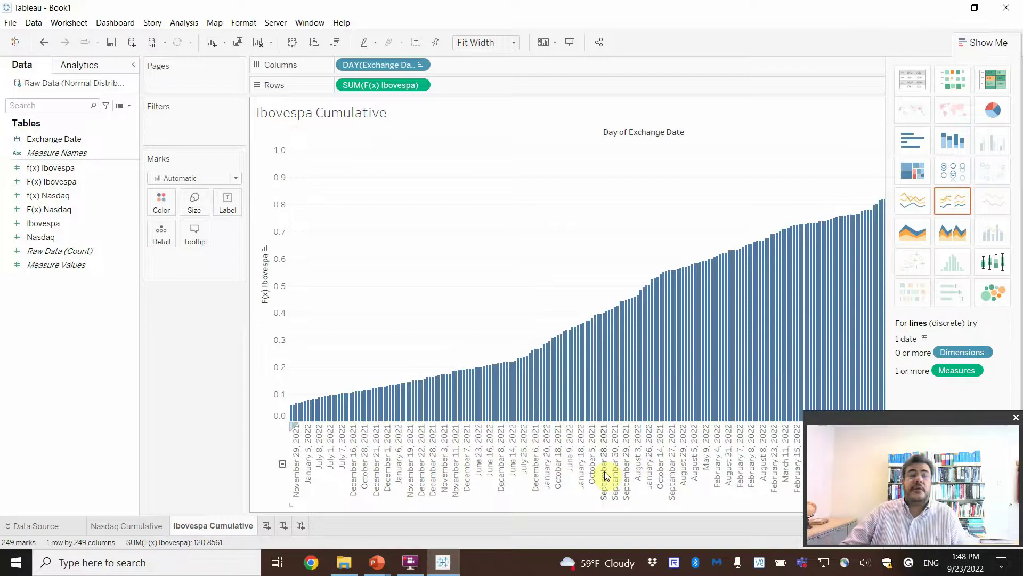
Step: Create a new worksheet and name it 'Nasdaq Curve'
{"action": "left_click", "coordinate": [264, 527]}
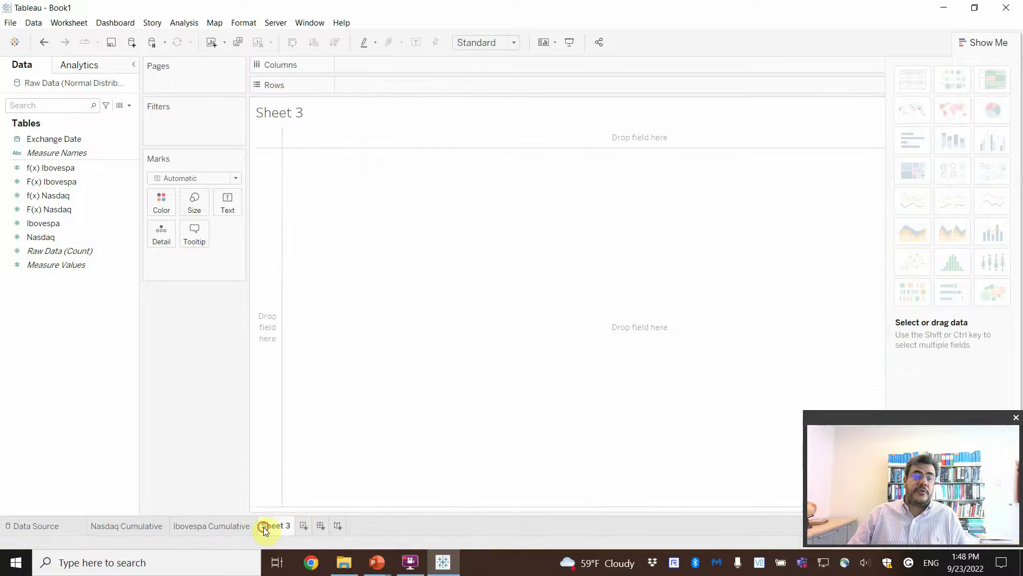
{"action": "double_click", "coordinate": [265, 526]}
{"action": "type", "text": "Nasdaq Curve"}
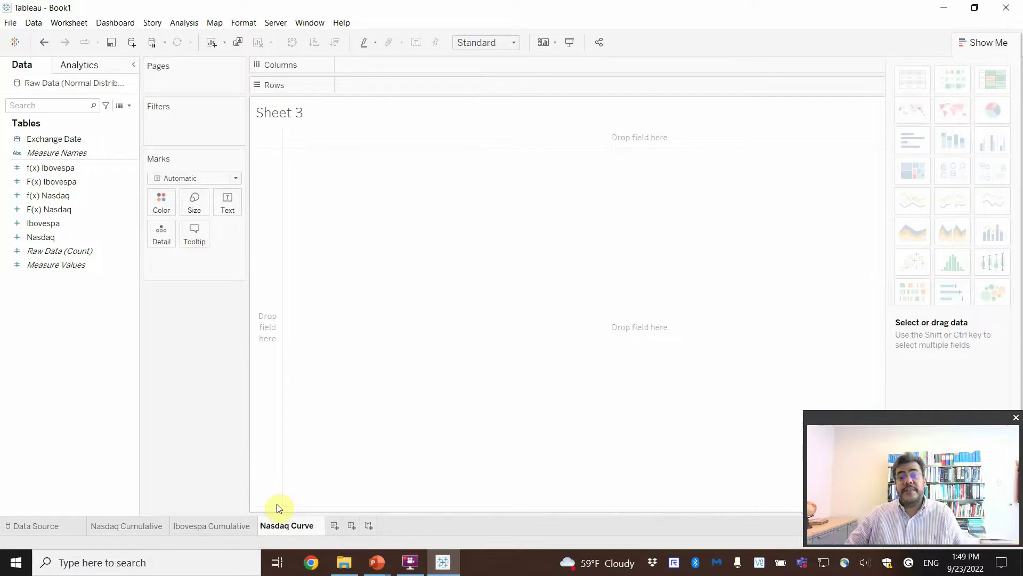
{"action": "key", "text": "Return"}
Step: Plot f(x) Nasdaq on Rows against Nasdaq on Columns, then view the Raw Data source page
{"action": "left_click", "coordinate": [127, 250]}
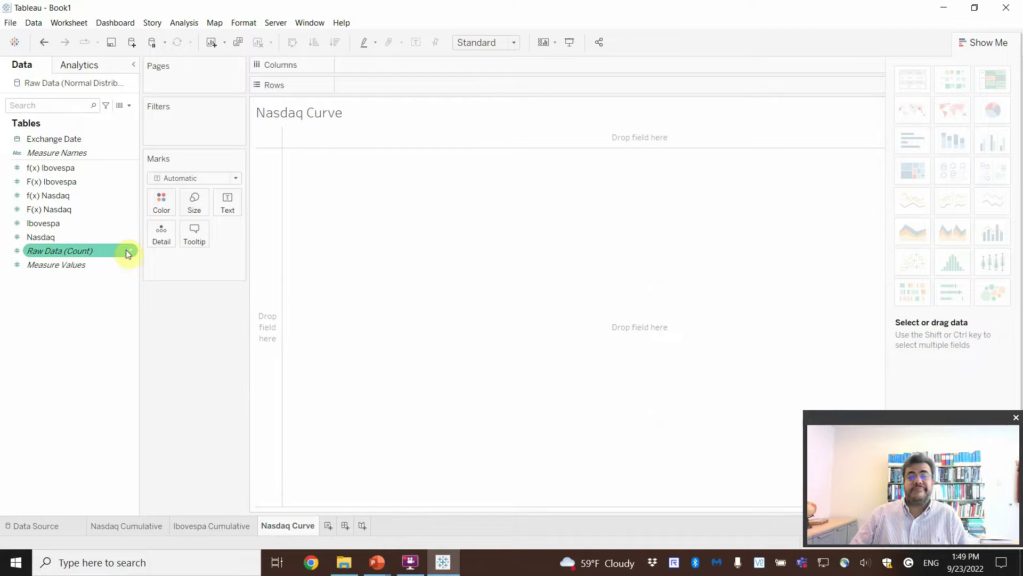
{"action": "left_click", "coordinate": [66, 209]}
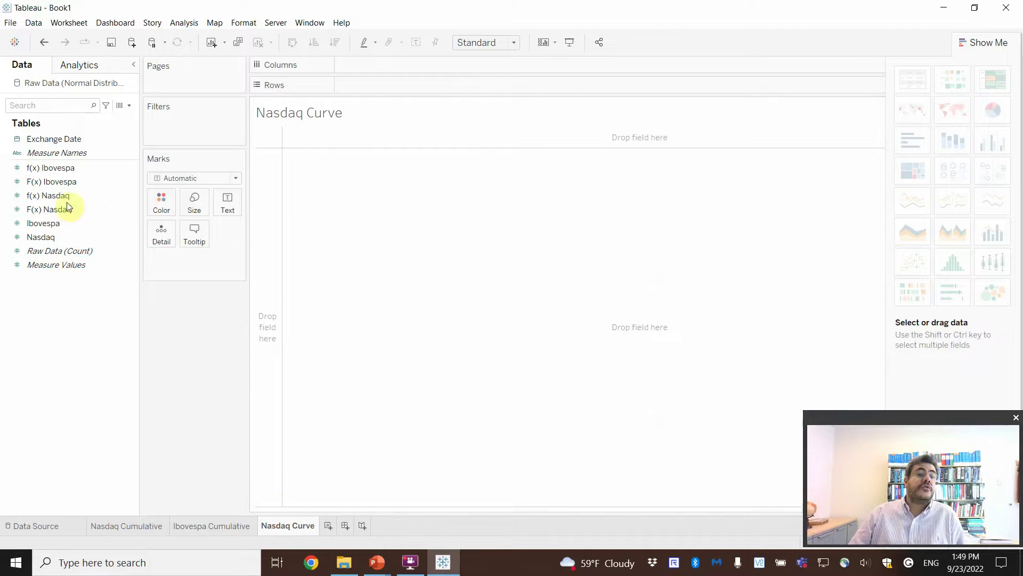
{"action": "mouse_move", "coordinate": [62, 195]}
{"action": "left_mouse_down"}
{"action": "mouse_move", "coordinate": [420, 93]}
{"action": "mouse_move", "coordinate": [396, 81]}
{"action": "left_mouse_up"}
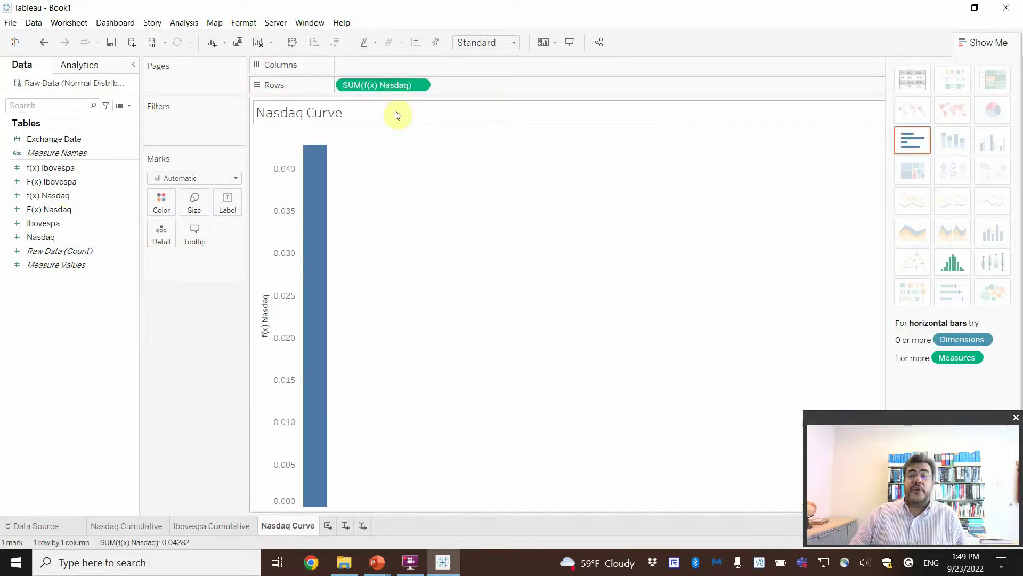
{"action": "left_click_drag", "start_coordinate": [48, 237], "coordinate": [376, 68]}
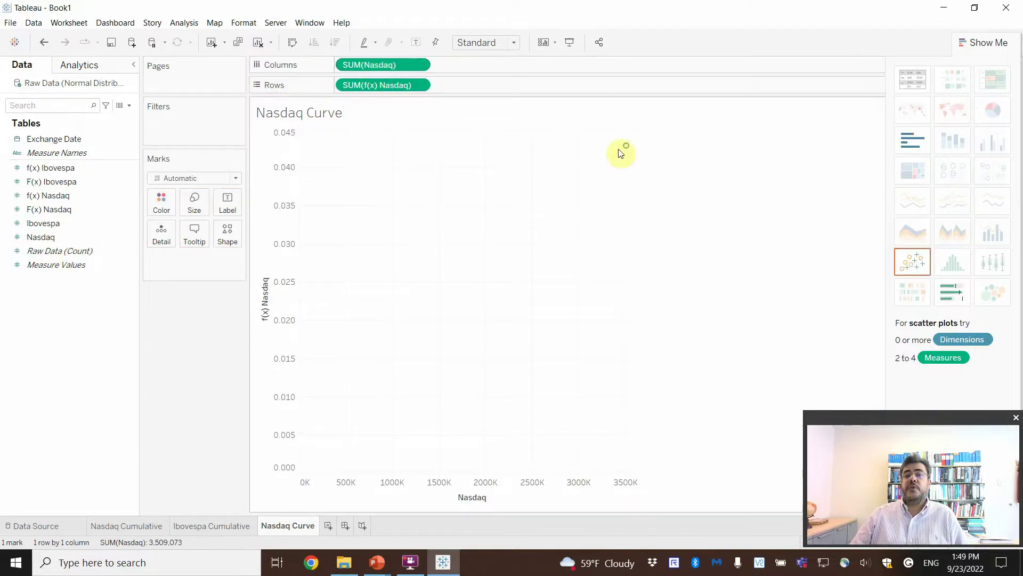
{"action": "mouse_move", "coordinate": [622, 153]}
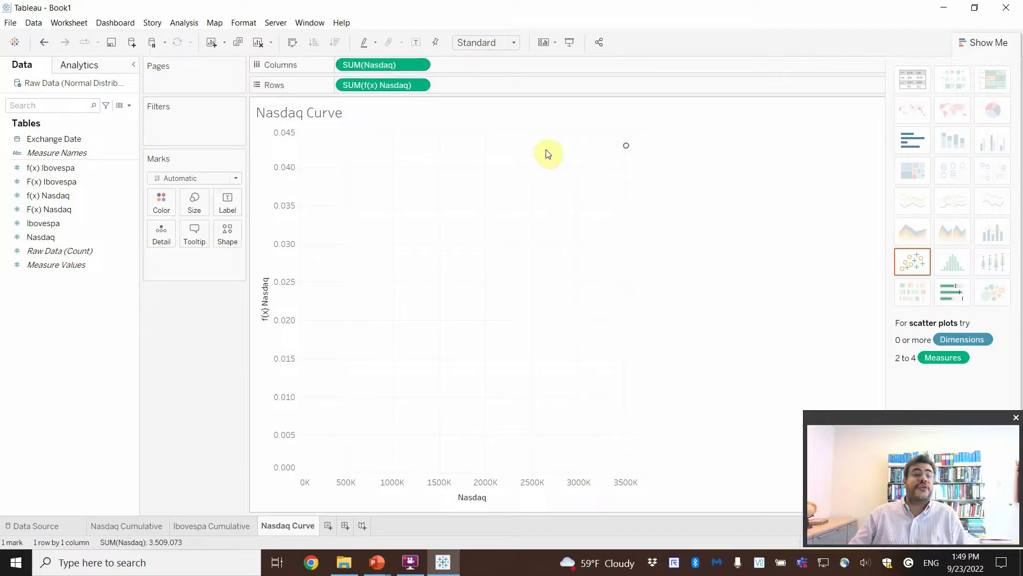
{"action": "mouse_move", "coordinate": [64, 142]}
{"action": "left_mouse_down"}
{"action": "mouse_move", "coordinate": [119, 192]}
{"action": "mouse_move", "coordinate": [62, 144]}
{"action": "left_mouse_up"}
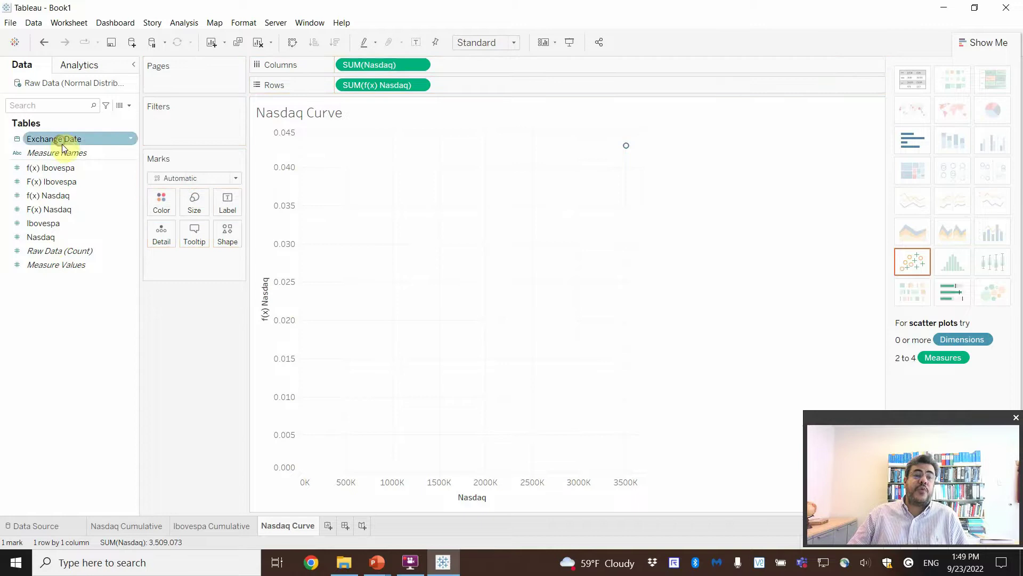
{"action": "left_click", "coordinate": [62, 526]}
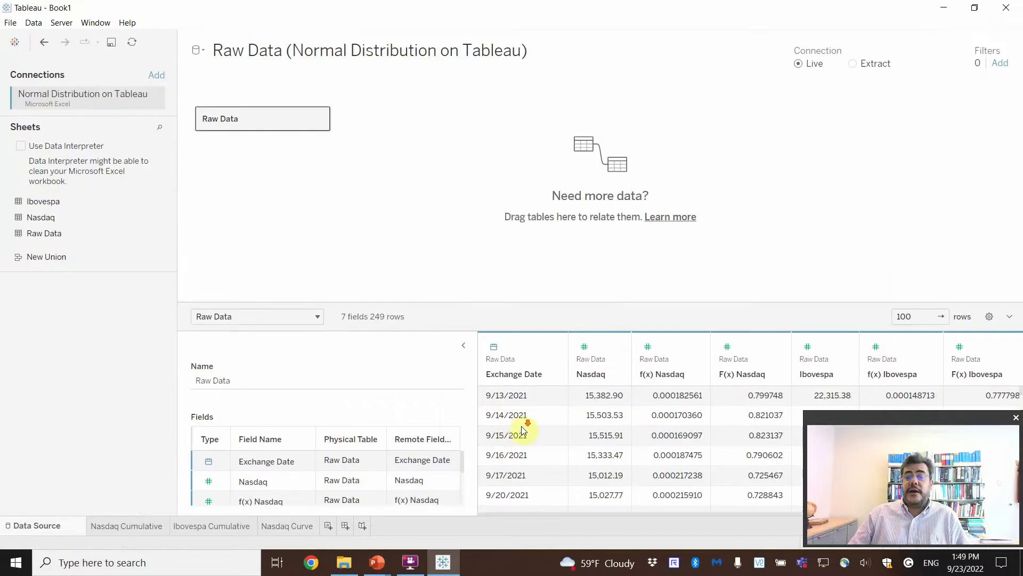
Step: On Nasdaq Curve, put Exchange Date on Detail at Day level, giving 249 bell-curve marks
{"action": "left_click", "coordinate": [288, 526]}
{"action": "left_click_drag", "start_coordinate": [64, 138], "coordinate": [156, 236]}
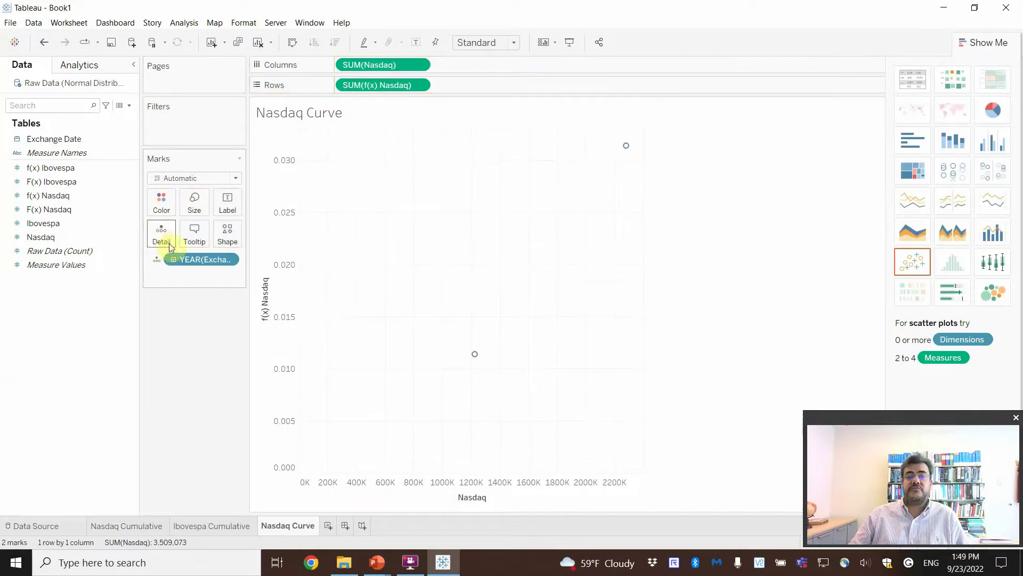
{"action": "left_click", "coordinate": [228, 261]}
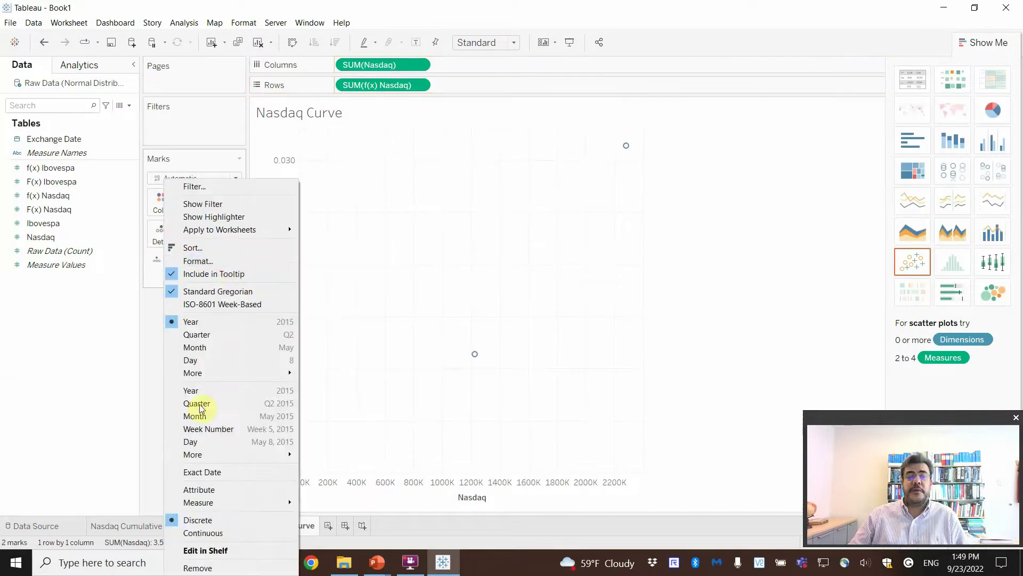
{"action": "left_click", "coordinate": [209, 442]}
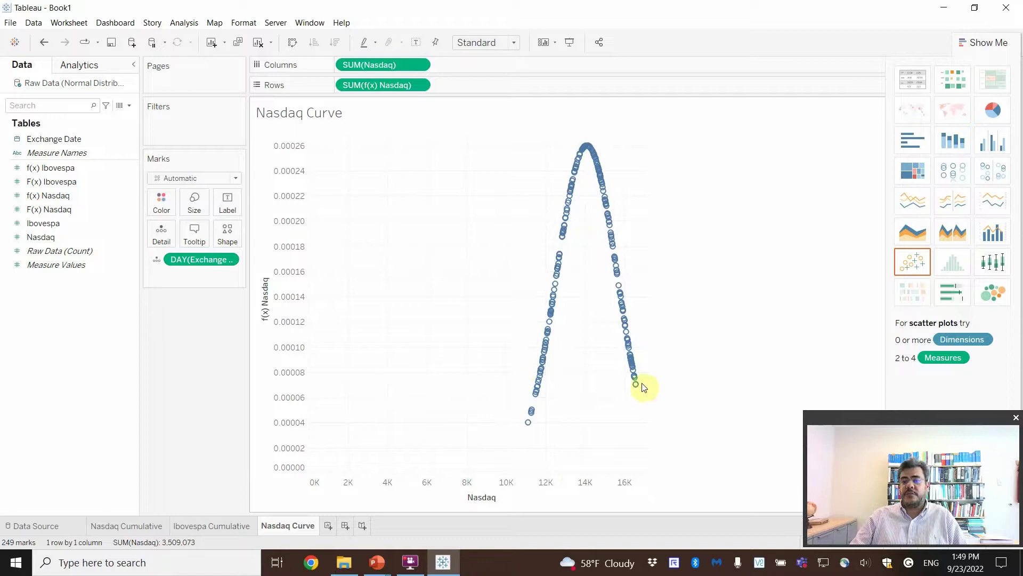
Step: Try Square and Bar mark types, then set the Nasdaq Curve marks to Line
{"action": "left_click", "coordinate": [227, 178]}
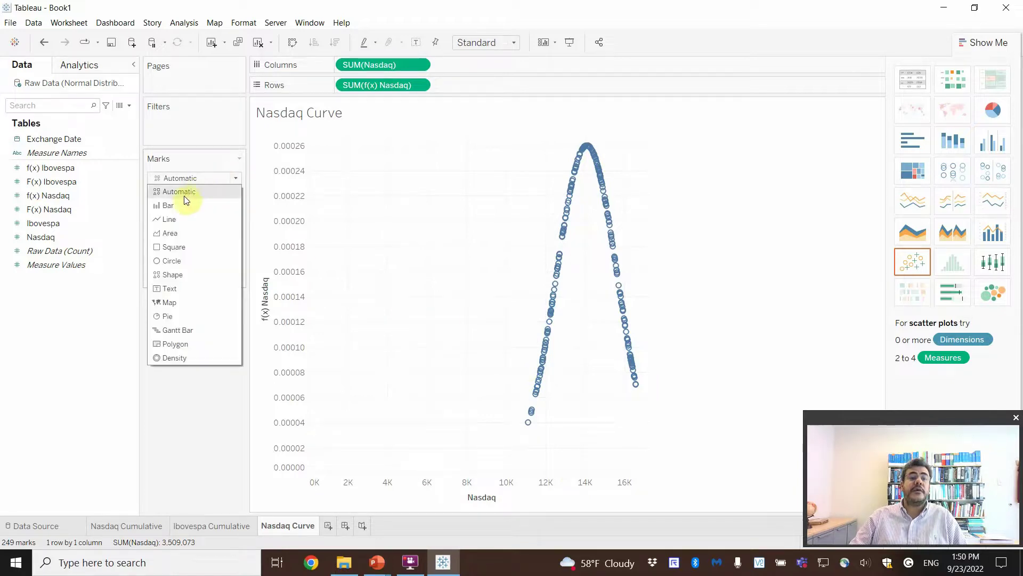
{"action": "left_click", "coordinate": [178, 248]}
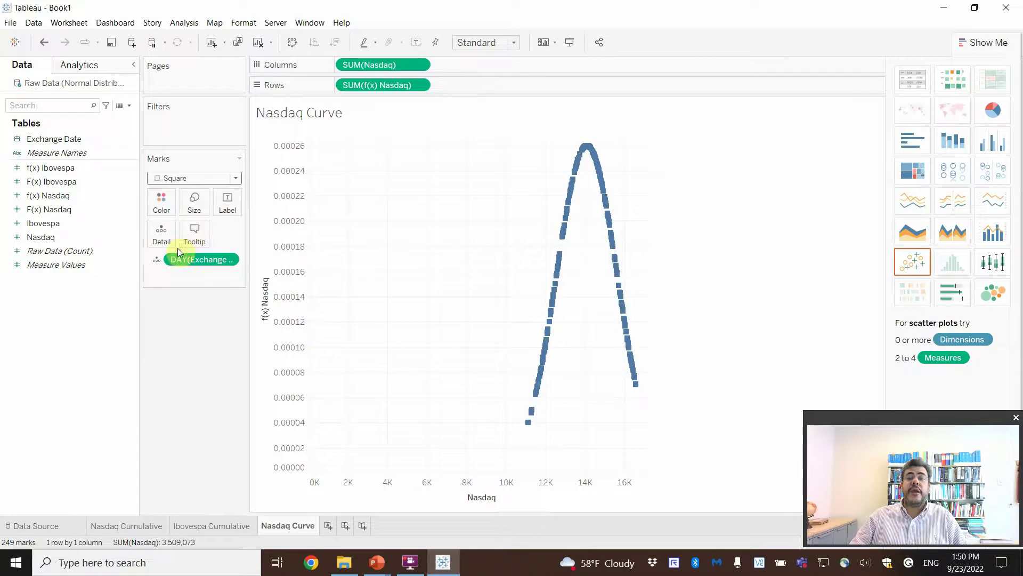
{"action": "left_click", "coordinate": [205, 178]}
{"action": "left_click", "coordinate": [176, 207]}
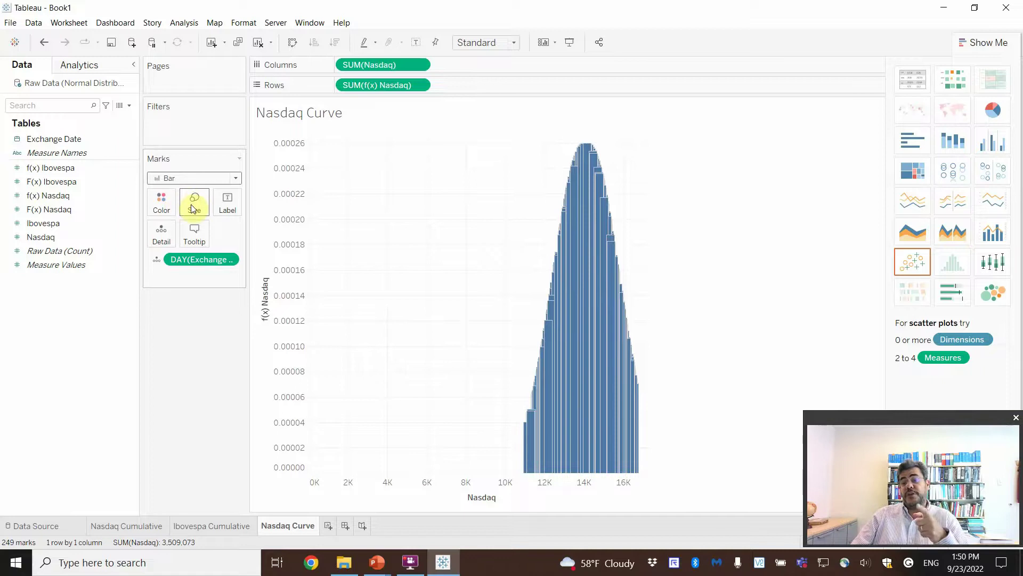
{"action": "mouse_move", "coordinate": [571, 441]}
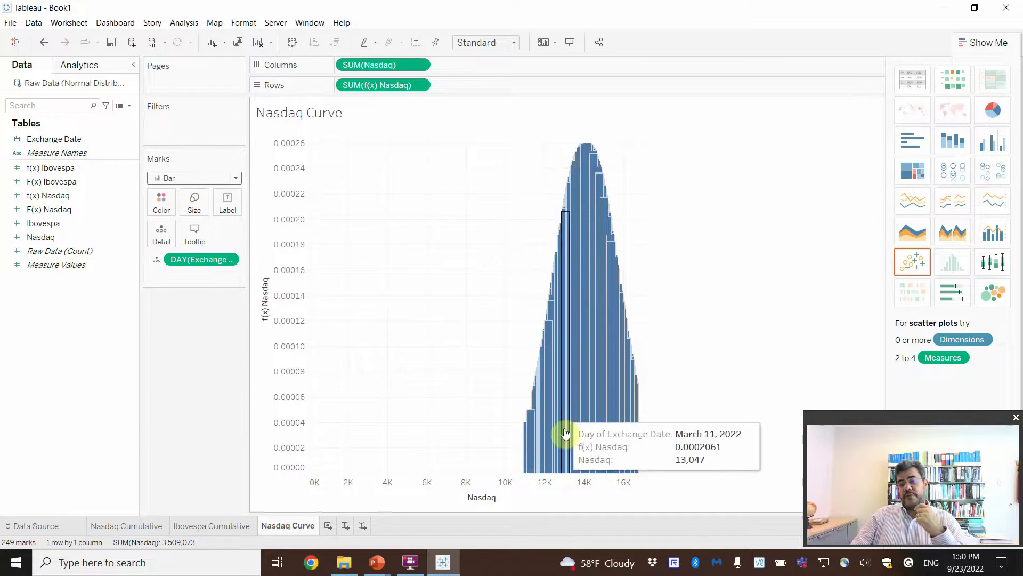
{"action": "left_click", "coordinate": [218, 181]}
{"action": "left_click", "coordinate": [178, 218]}
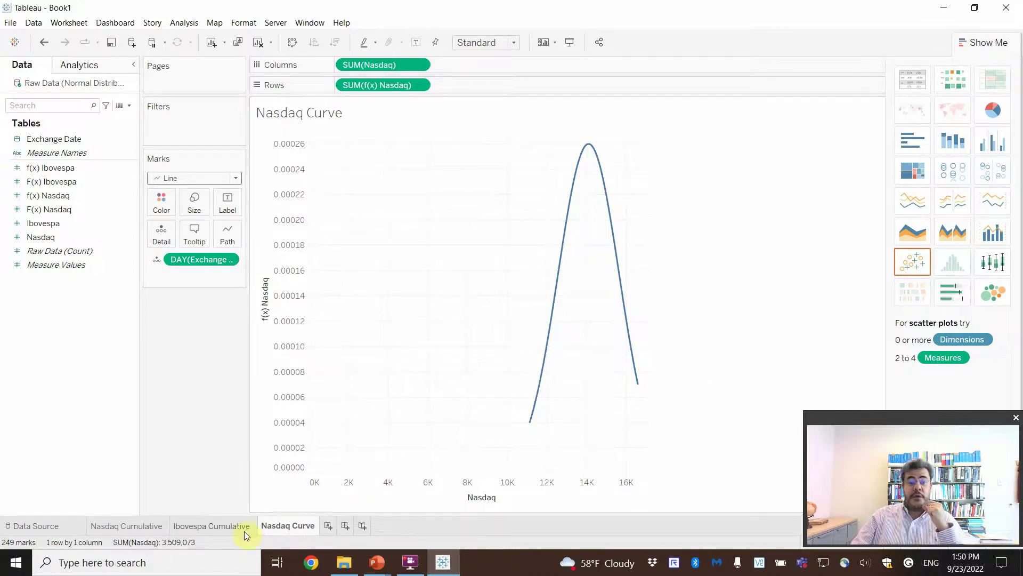
Step: Add a new worksheet named 'Normal Curve: Ibovespa'
{"action": "left_click", "coordinate": [328, 525]}
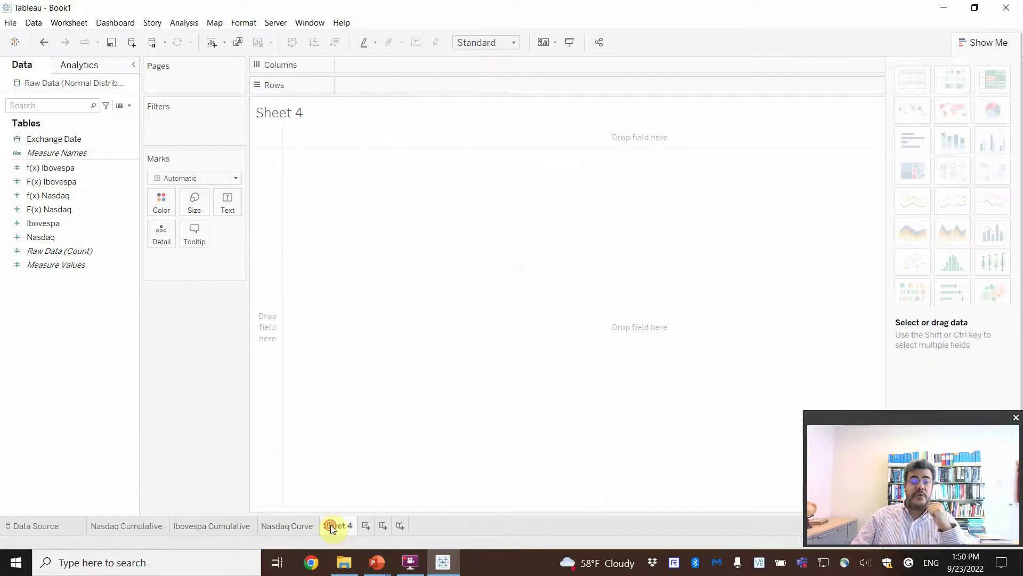
{"action": "type", "text": "Ib"}
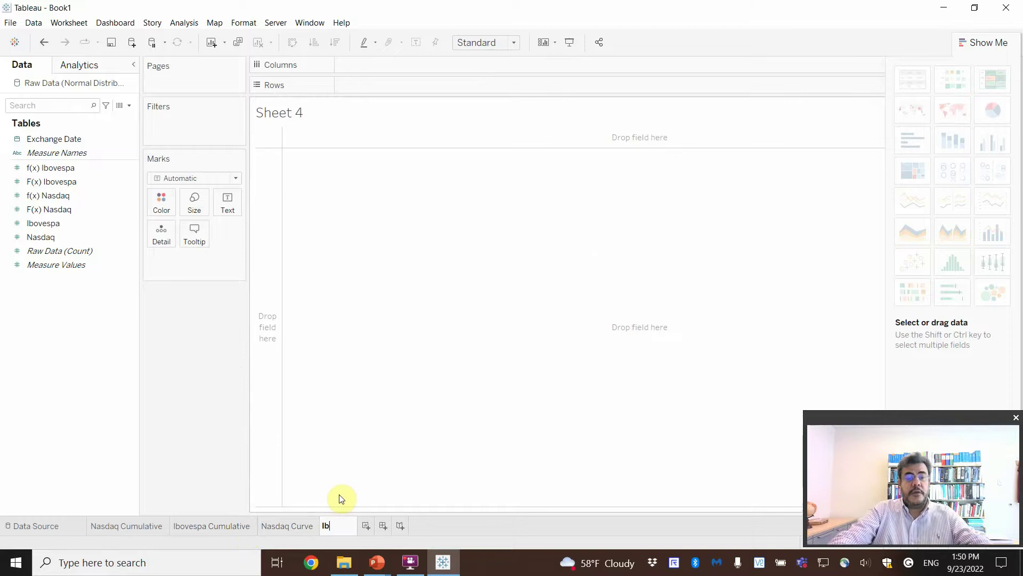
{"action": "type", "text": "ovespa Curbe"}
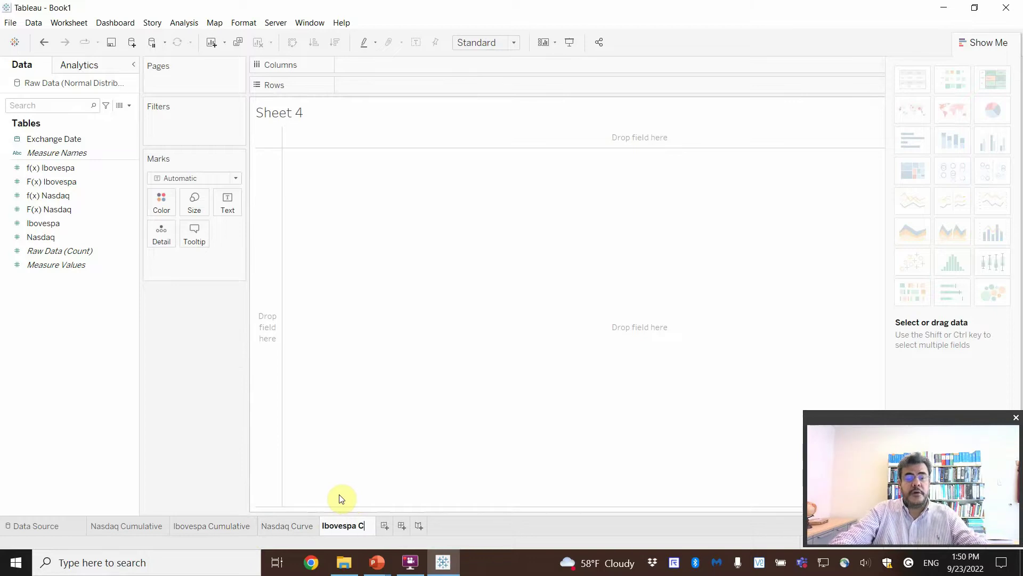
{"action": "key", "text": "BackSpace"}
{"action": "key", "text": "BackSpace"}
{"action": "key", "text": "BackSpace"}
{"action": "key", "text": "BackSpace"}
{"action": "key", "text": "BackSpace"}
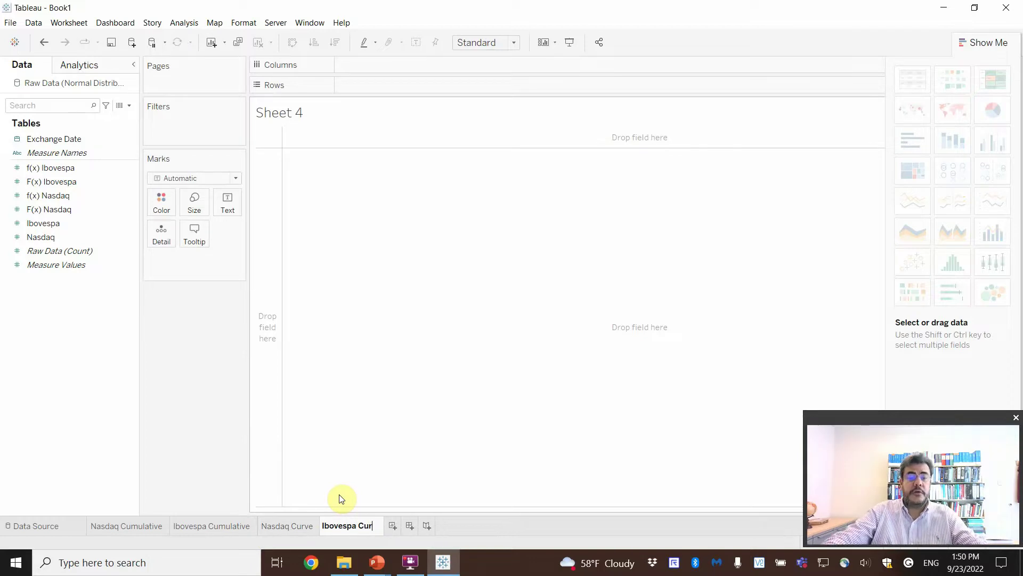
{"action": "type", "text": "Norm"}
{"action": "key", "text": "ctrl+a"}
{"action": "type", "text": "Normal Curve: Ibovespa"}
{"action": "key", "text": "Return"}
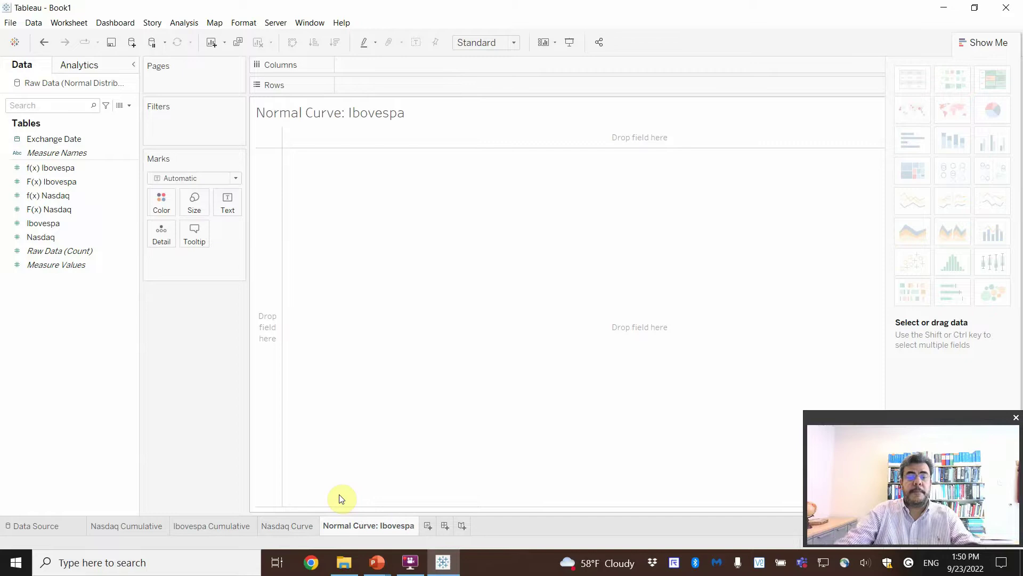
Step: Rename the Nasdaq Curve sheet to 'Normal Curve: Nasdaq'
{"action": "double_click", "coordinate": [297, 524]}
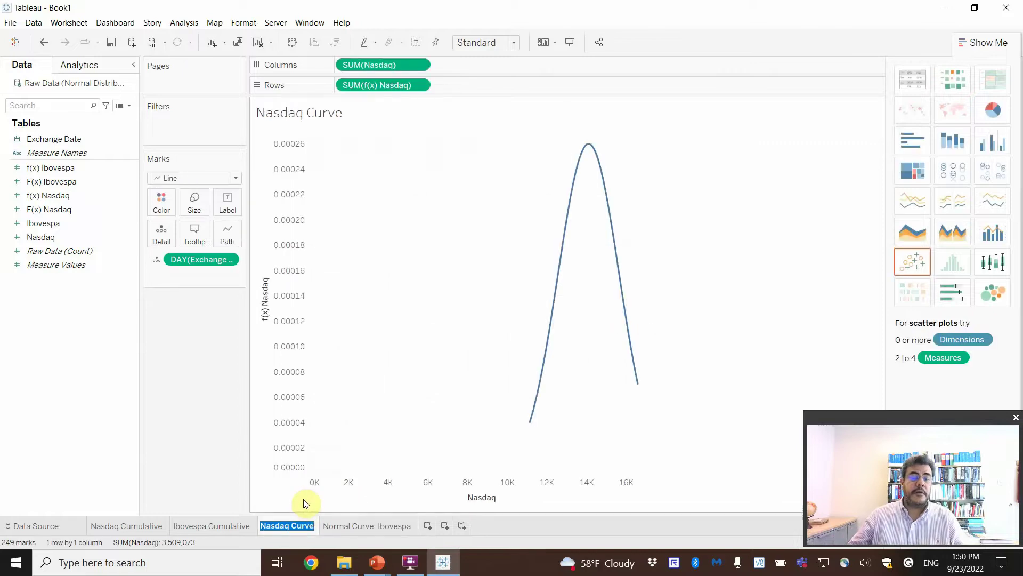
{"action": "type", "text": "Normal Curv"}
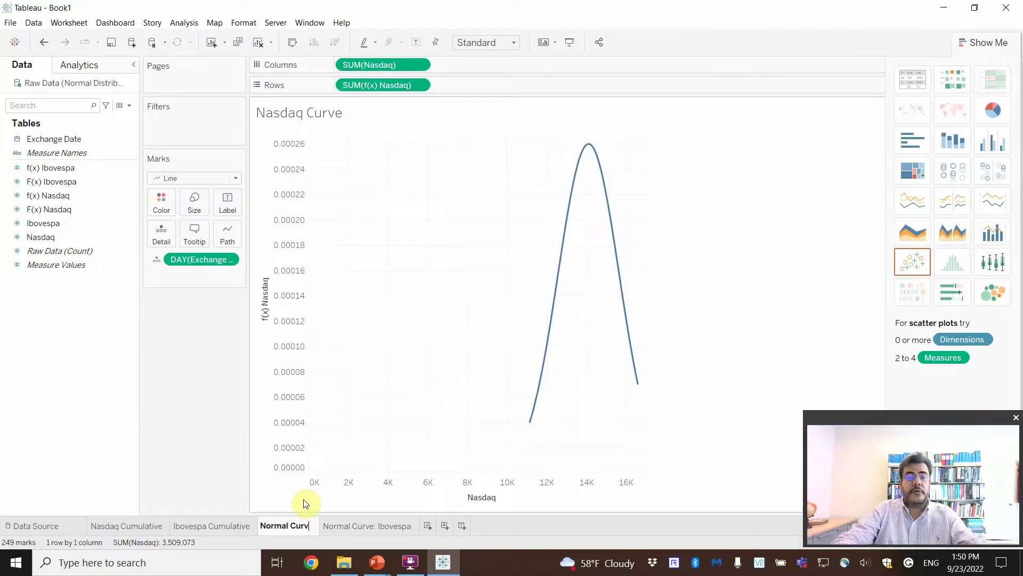
{"action": "type", "text": "e: Nasdaq"}
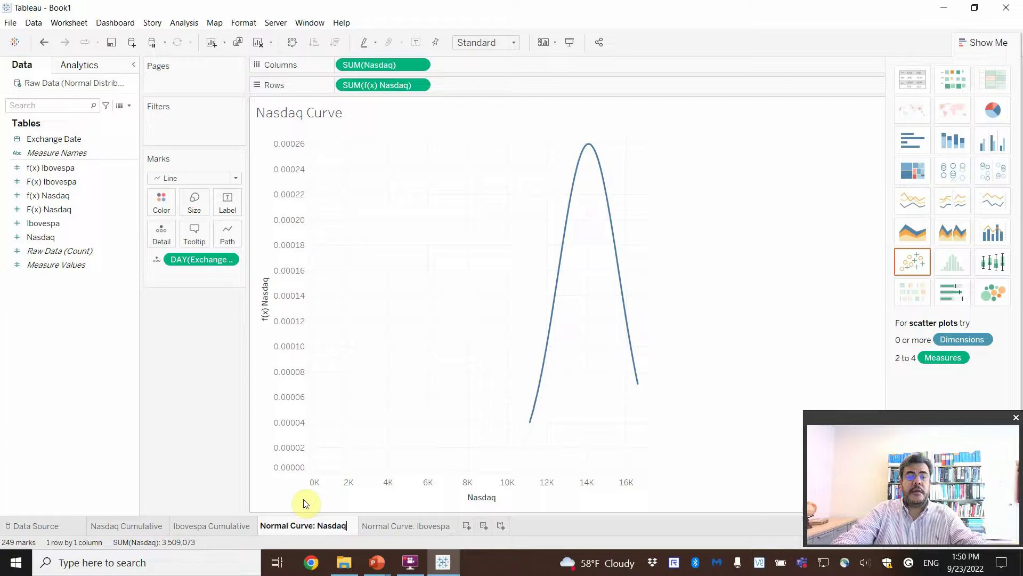
{"action": "key", "text": "Return"}
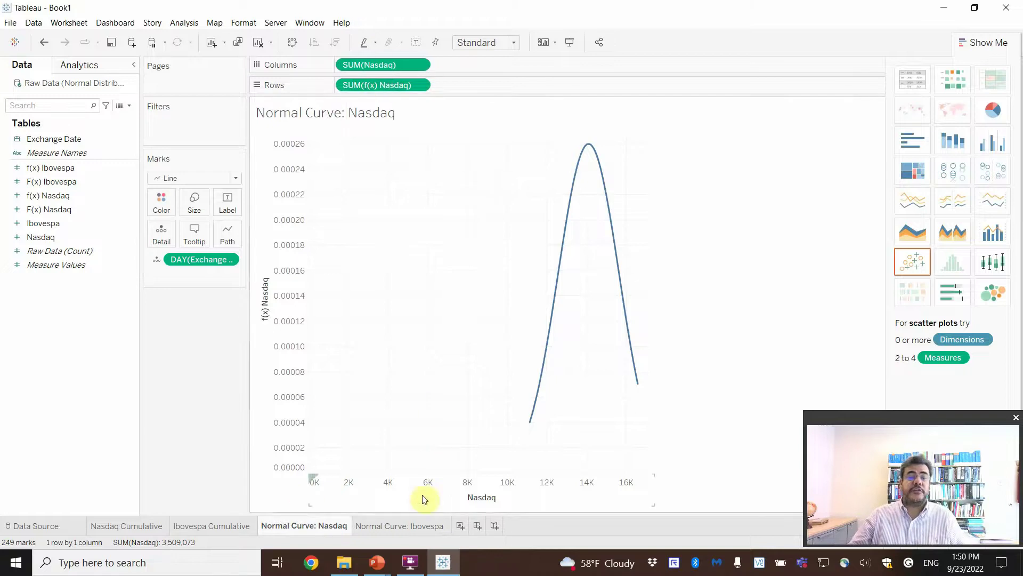
Step: On Normal Curve: Ibovespa, plot f(x) Ibovespa against Ibovespa with Exchange Date Day on Detail
{"action": "left_click", "coordinate": [410, 524]}
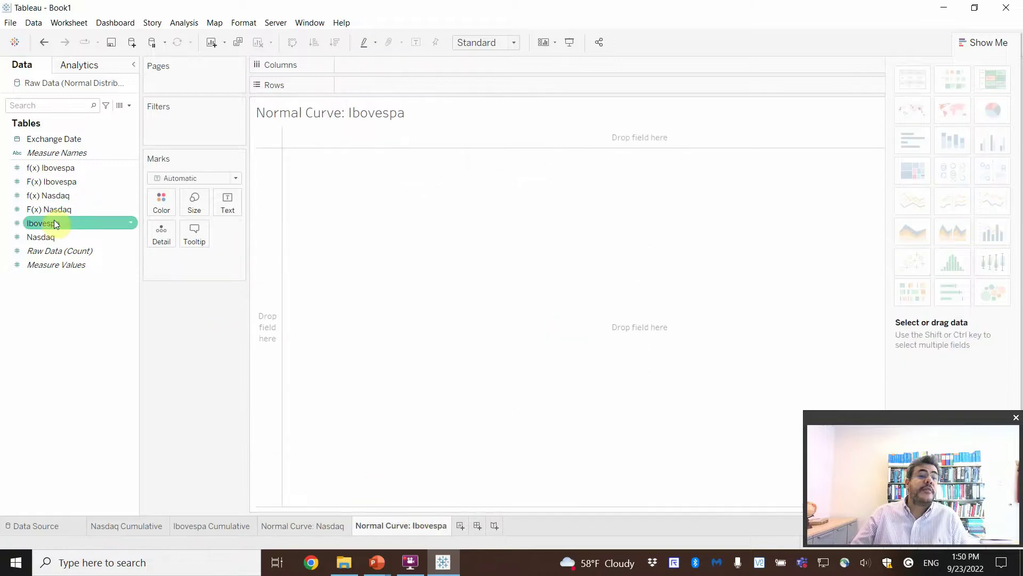
{"action": "mouse_move", "coordinate": [52, 224]}
{"action": "left_mouse_down"}
{"action": "mouse_move", "coordinate": [142, 212]}
{"action": "mouse_move", "coordinate": [390, 79]}
{"action": "mouse_move", "coordinate": [379, 67]}
{"action": "left_mouse_up"}
{"action": "left_click", "coordinate": [53, 182]}
{"action": "left_click_drag", "start_coordinate": [54, 168], "coordinate": [373, 82]}
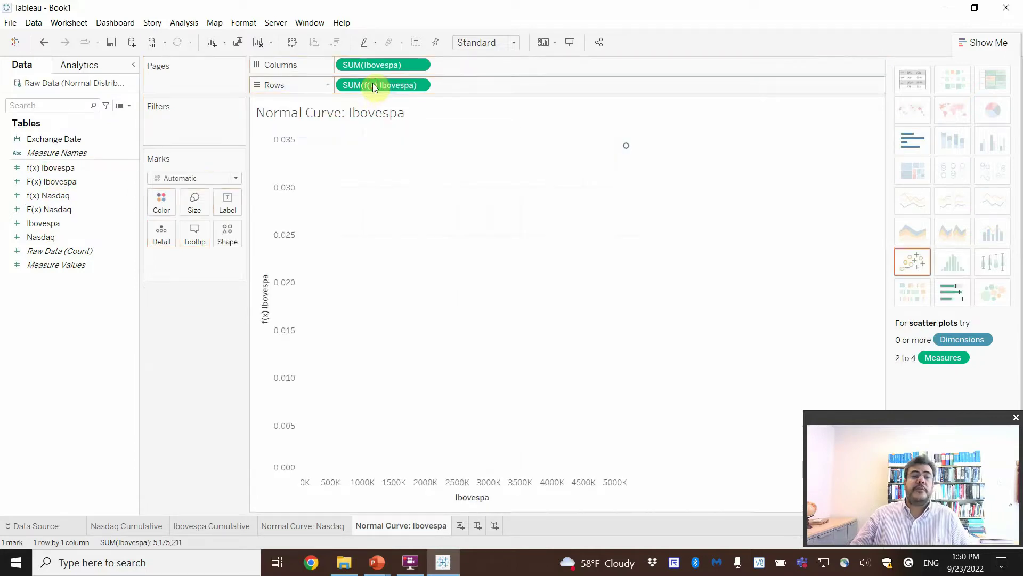
{"action": "left_click_drag", "start_coordinate": [53, 139], "coordinate": [152, 230]}
{"action": "left_click", "coordinate": [229, 257]}
{"action": "left_click", "coordinate": [256, 440]}
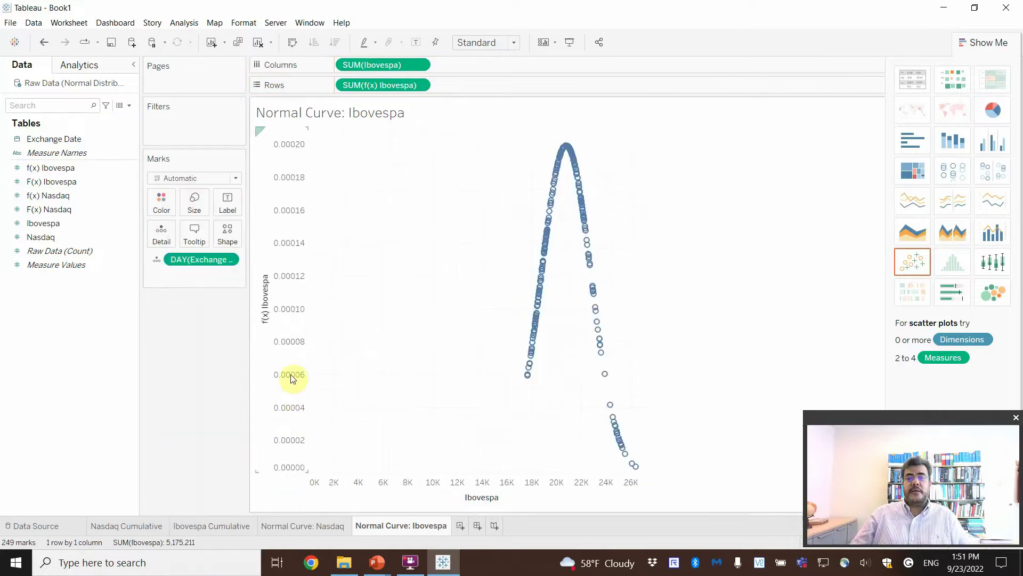
Step: Compare Bar and Line mark types for the Ibovespa curve, settling on Line
{"action": "left_click", "coordinate": [184, 181]}
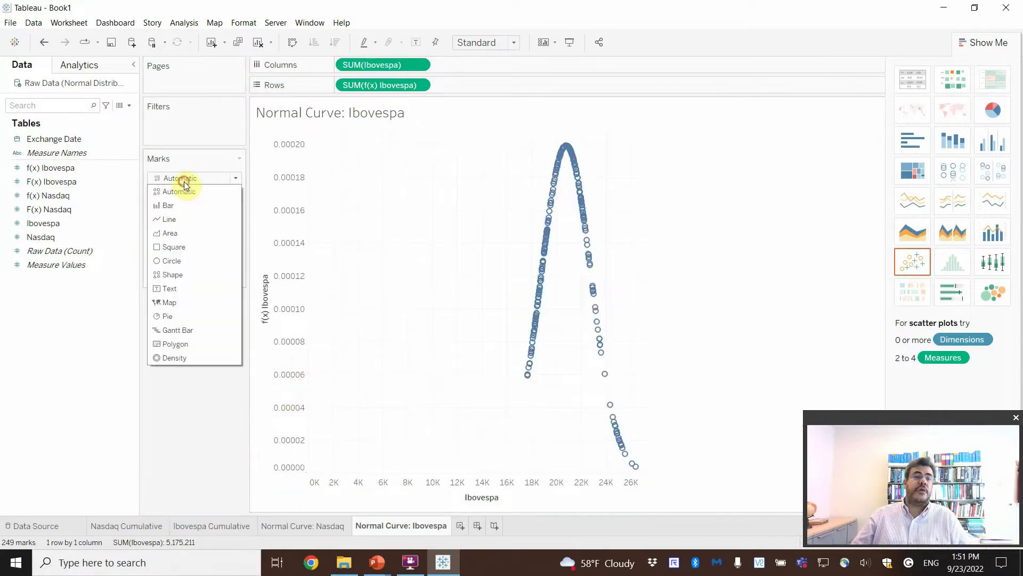
{"action": "left_click", "coordinate": [178, 203]}
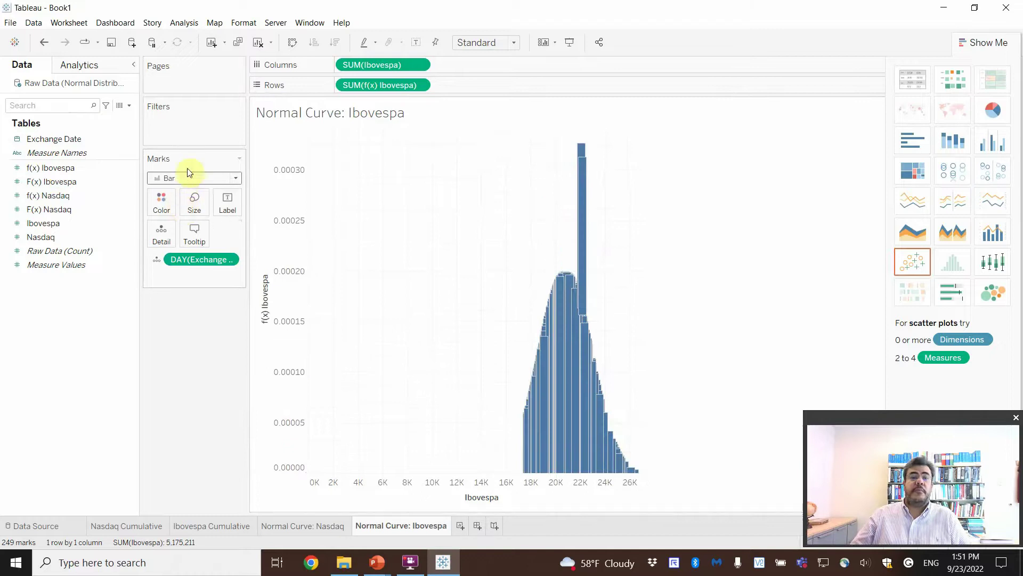
{"action": "left_click", "coordinate": [190, 181]}
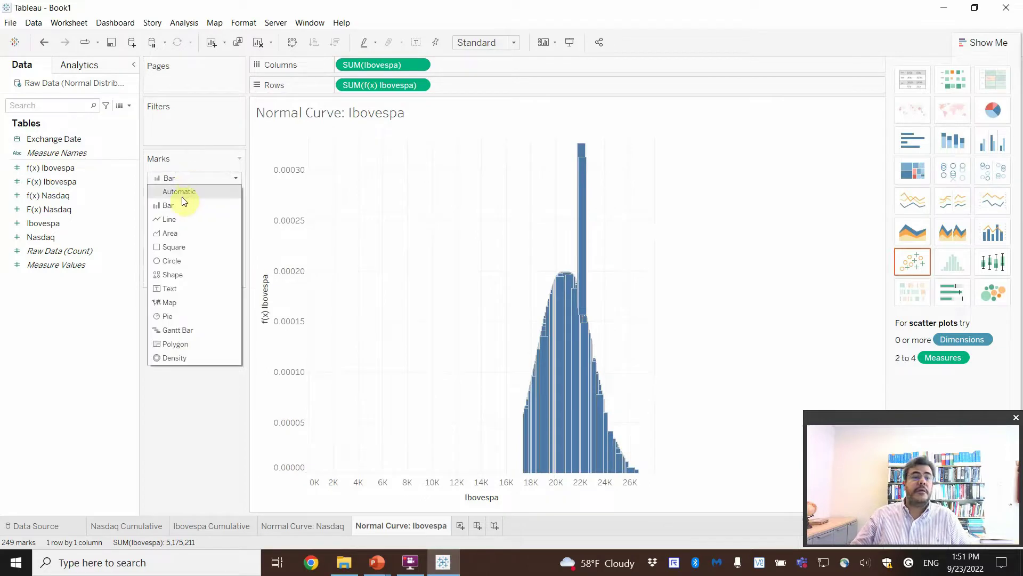
{"action": "left_click", "coordinate": [174, 219]}
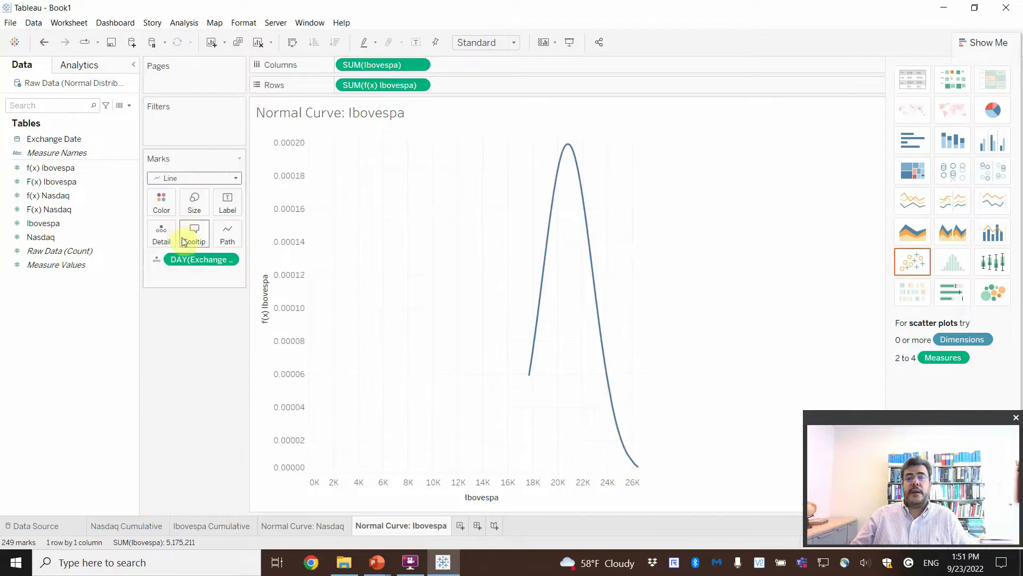
{"action": "left_click", "coordinate": [197, 178]}
{"action": "left_click", "coordinate": [169, 205]}
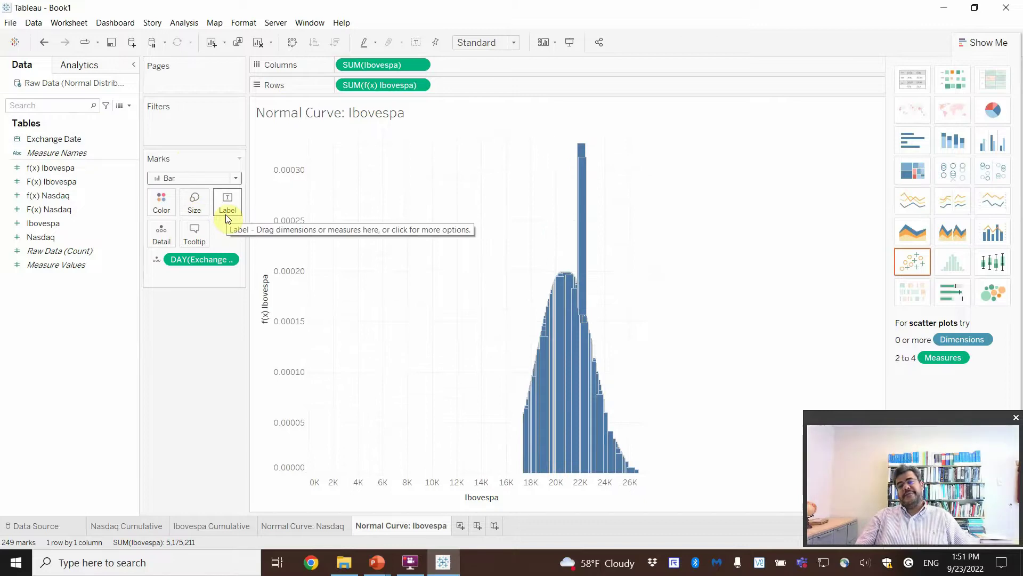
{"action": "left_click", "coordinate": [211, 178]}
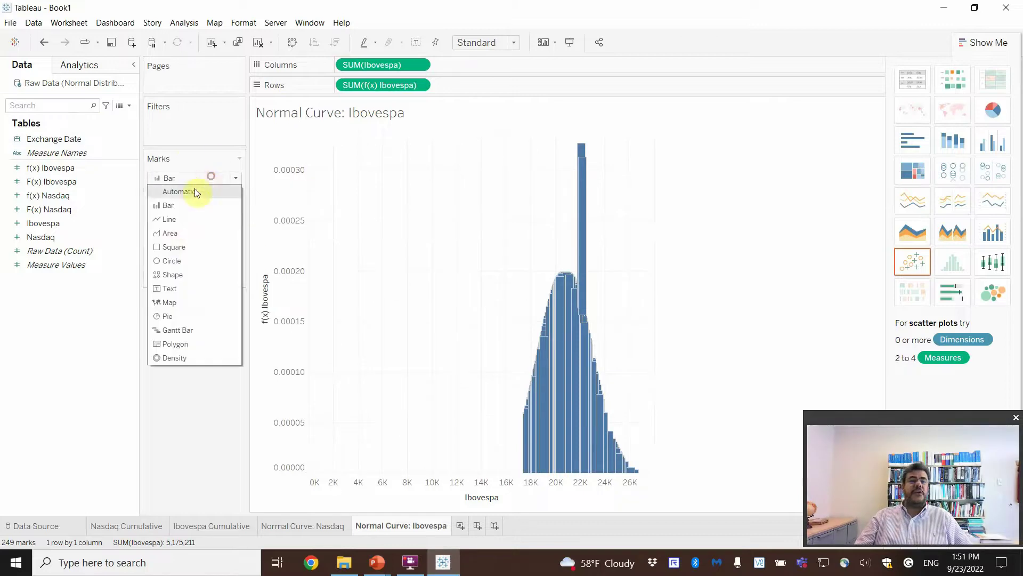
{"action": "left_click", "coordinate": [176, 219]}
Step: Switch the Normal Curve: Nasdaq marks to Bar
{"action": "left_click", "coordinate": [325, 525]}
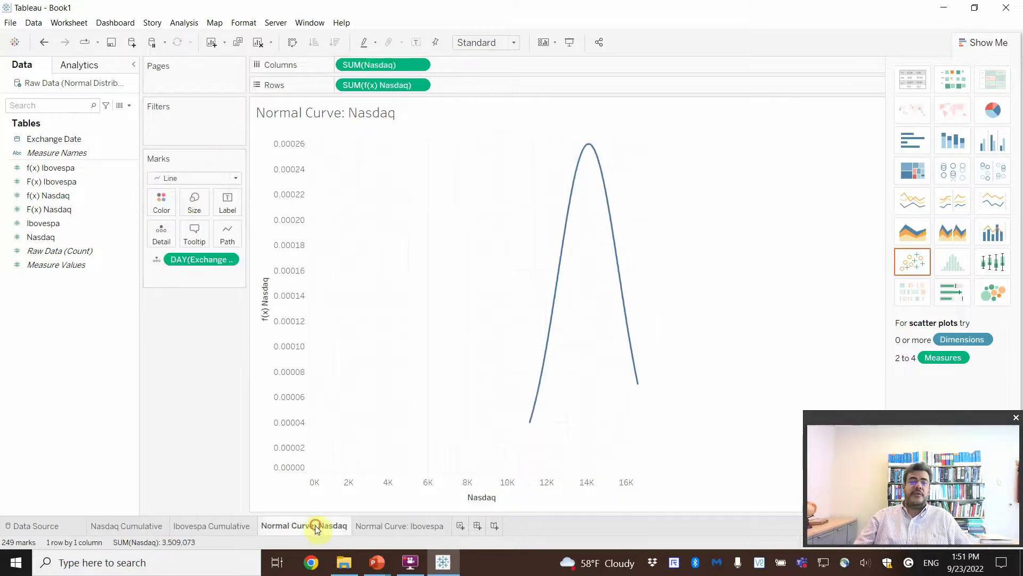
{"action": "left_click", "coordinate": [203, 180]}
{"action": "left_click", "coordinate": [176, 206]}
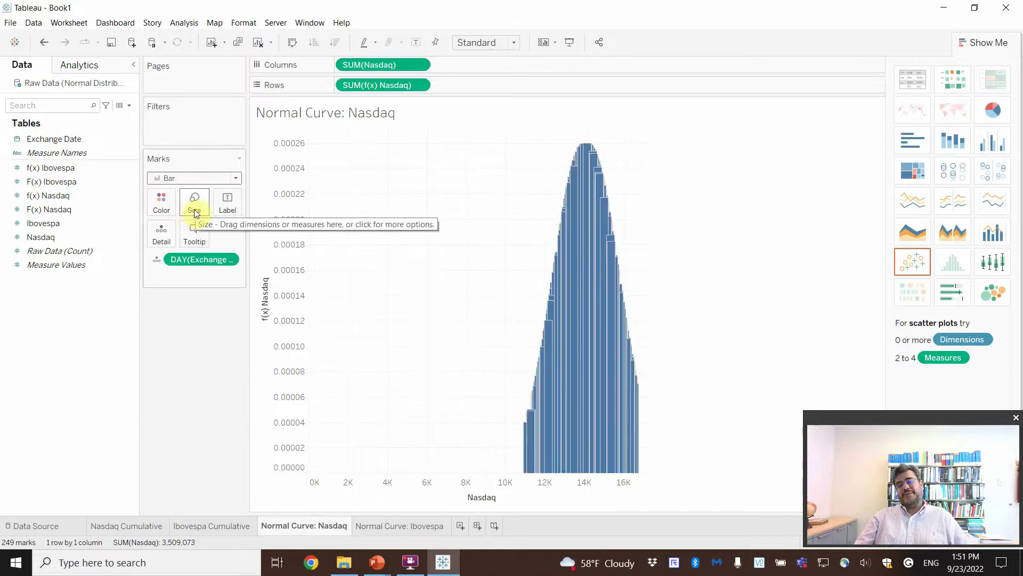
Step: Make the Normal Curve: Ibovespa line orange
{"action": "left_click", "coordinate": [400, 527]}
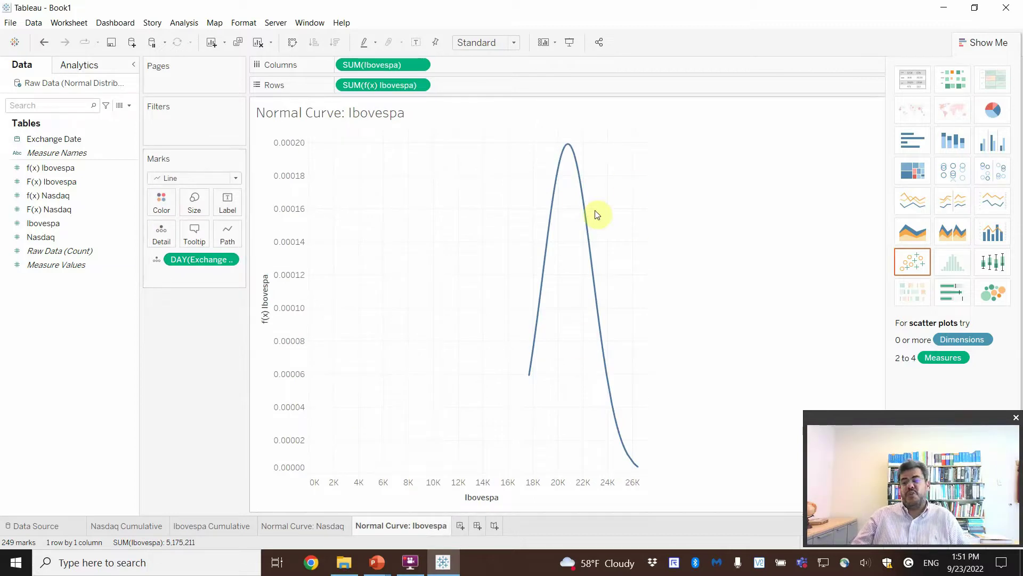
{"action": "left_click", "coordinate": [161, 201]}
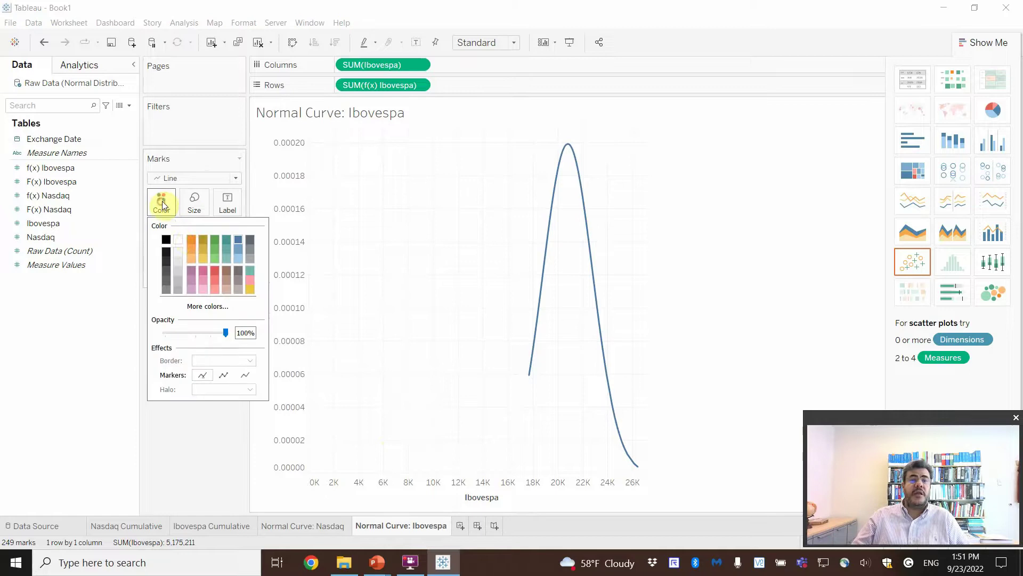
{"action": "left_click", "coordinate": [187, 237]}
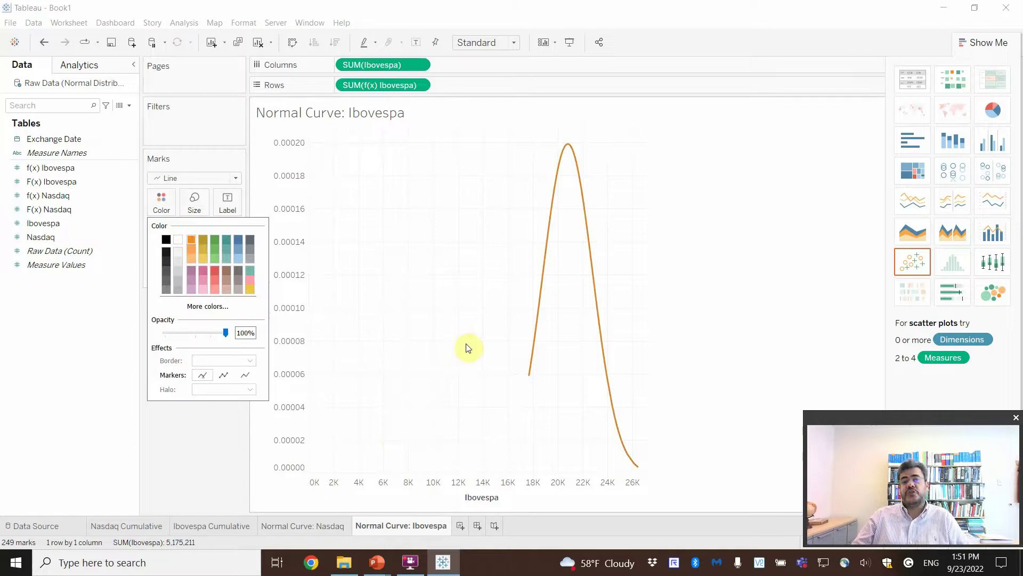
Step: Make the Ibovespa Cumulative bars orange as well
{"action": "left_click", "coordinate": [208, 525]}
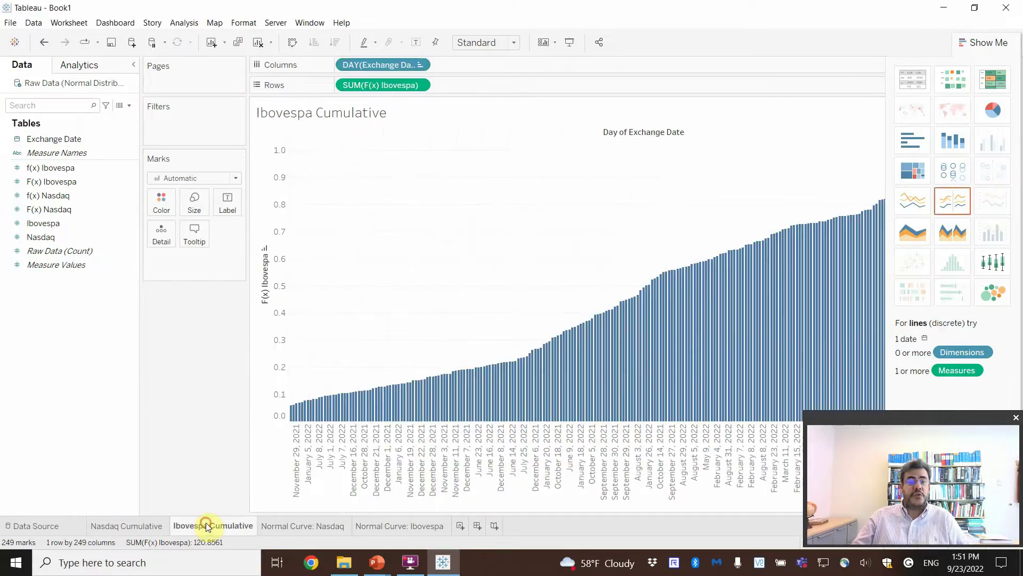
{"action": "left_click", "coordinate": [154, 205]}
{"action": "left_click", "coordinate": [190, 239]}
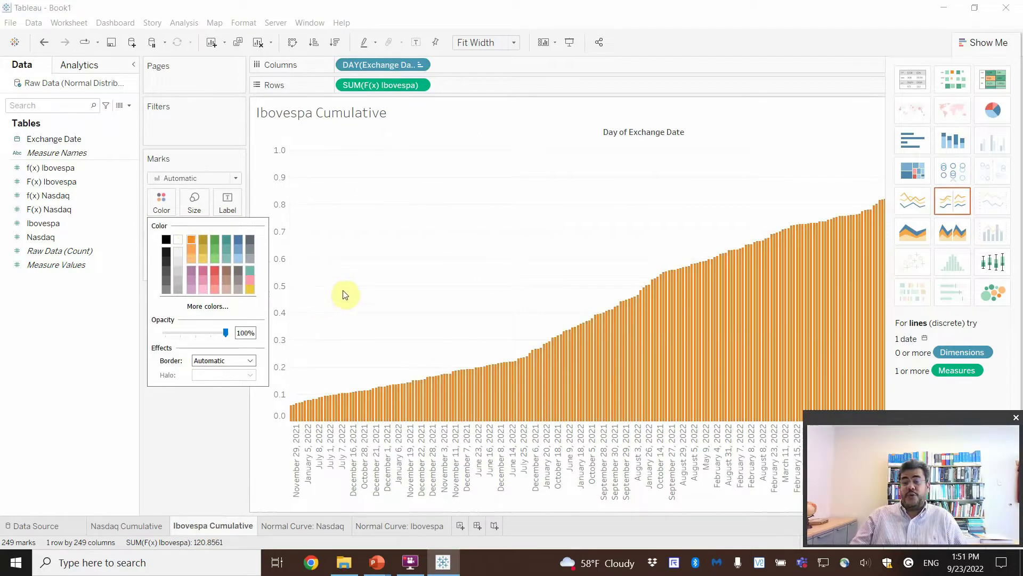
{"action": "left_click", "coordinate": [395, 526]}
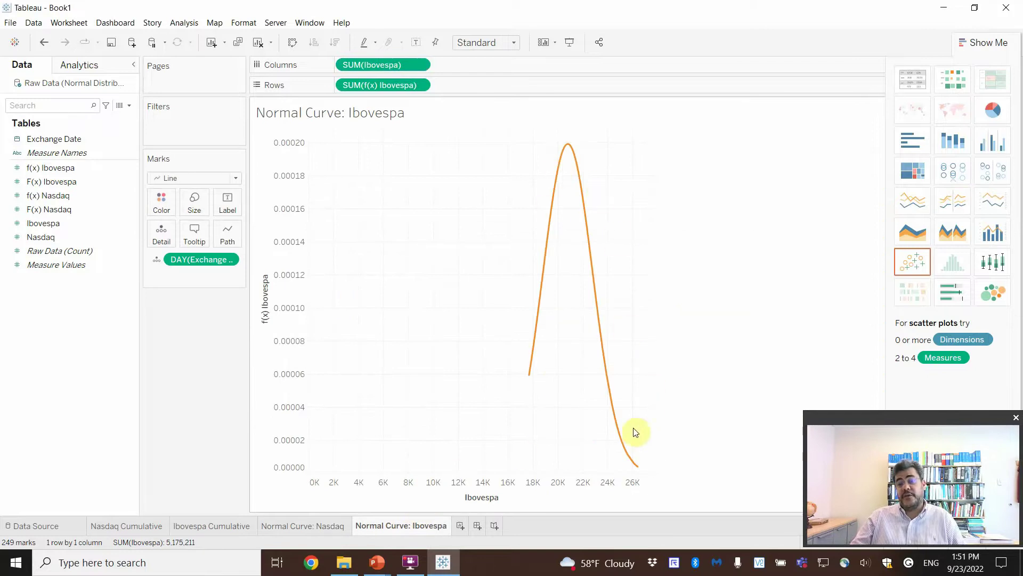
{"action": "mouse_move", "coordinate": [637, 471]}
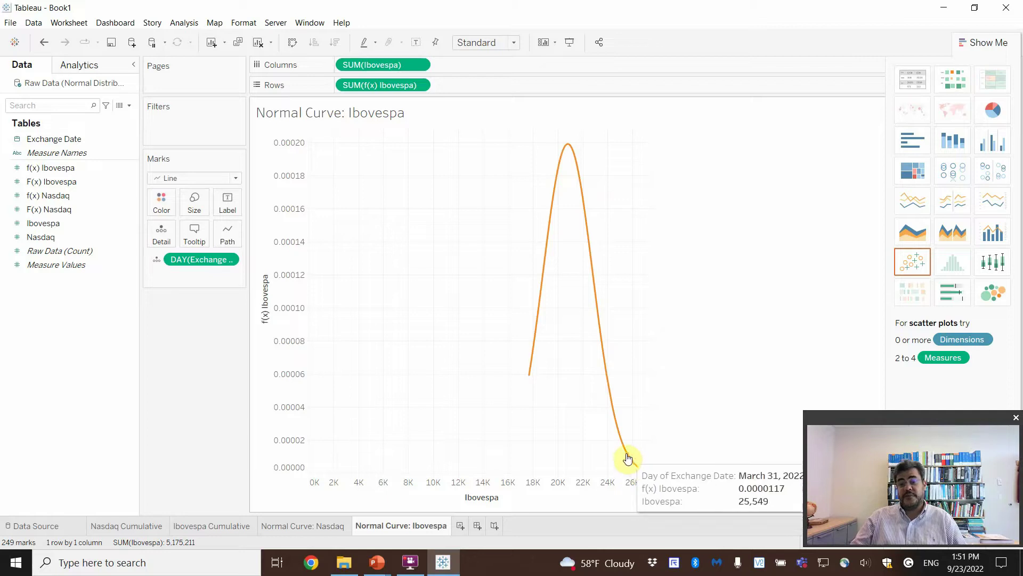
{"action": "mouse_move", "coordinate": [625, 442]}
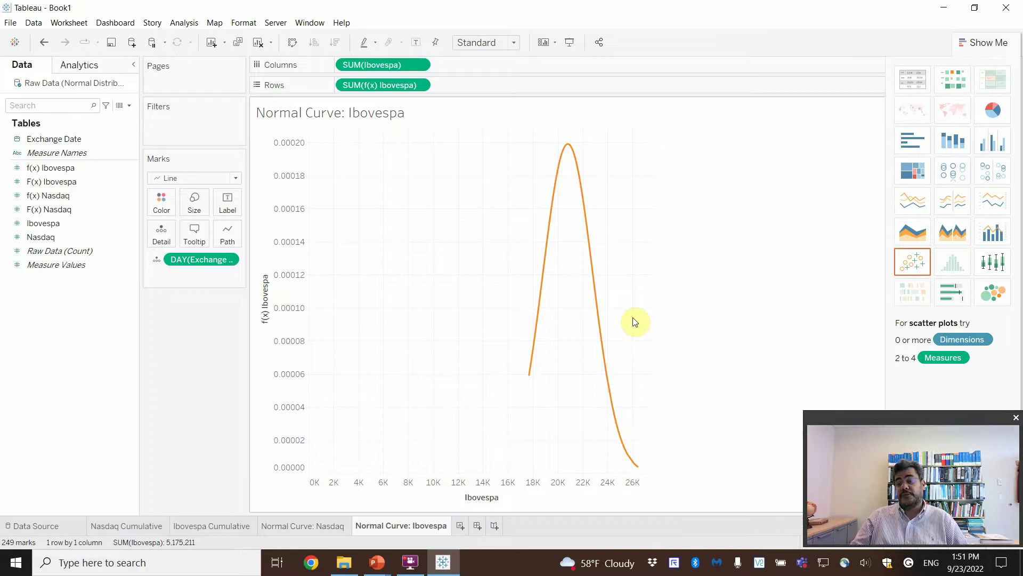
Step: Create a dashboard named 'Normal Distribution' and show its title
{"action": "left_click", "coordinate": [478, 528]}
{"action": "double_click", "coordinate": [479, 529]}
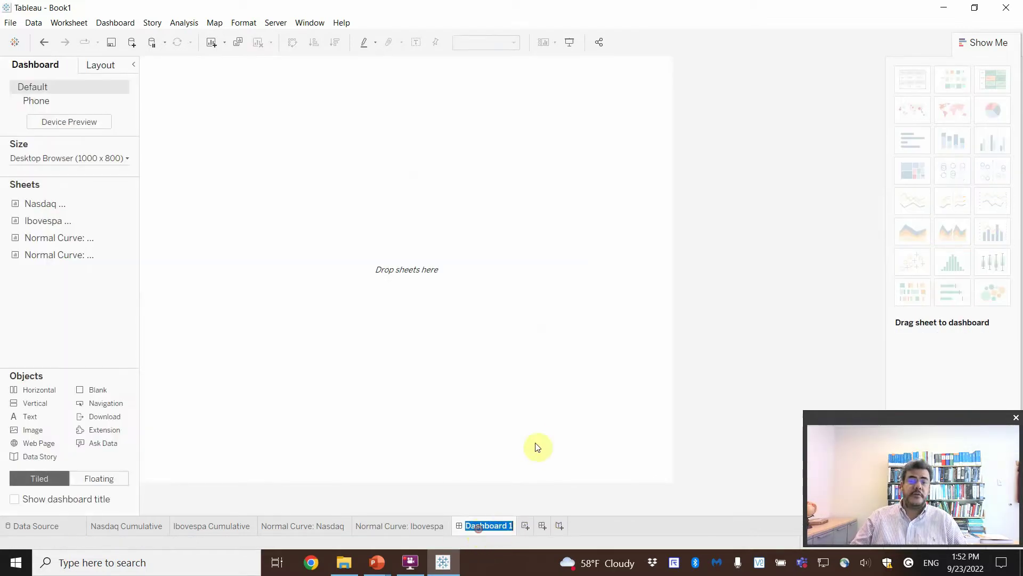
{"action": "type", "text": "Normal Distribution"}
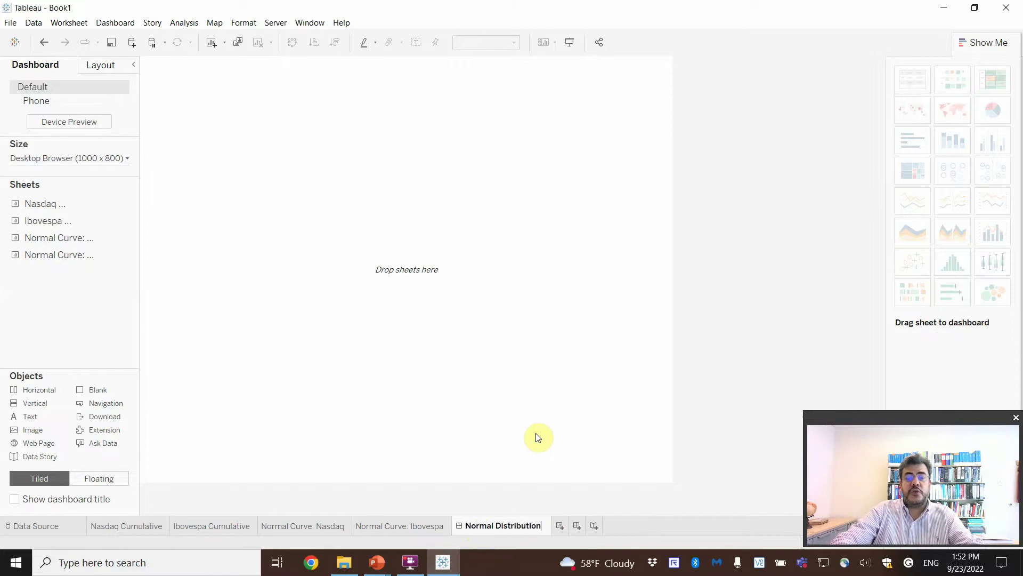
{"action": "key", "text": "Return"}
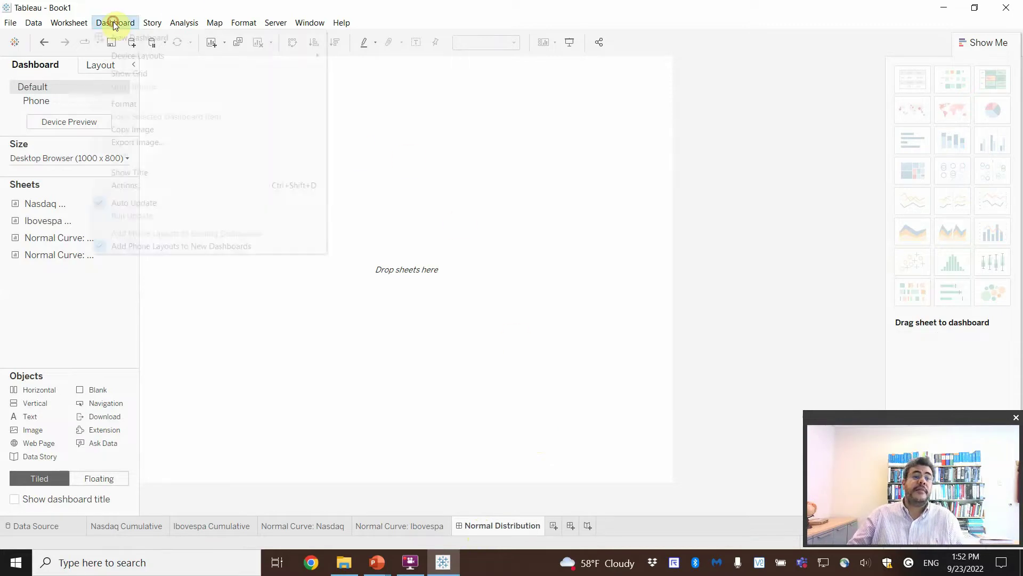
{"action": "left_click", "coordinate": [112, 22]}
{"action": "left_click", "coordinate": [131, 173]}
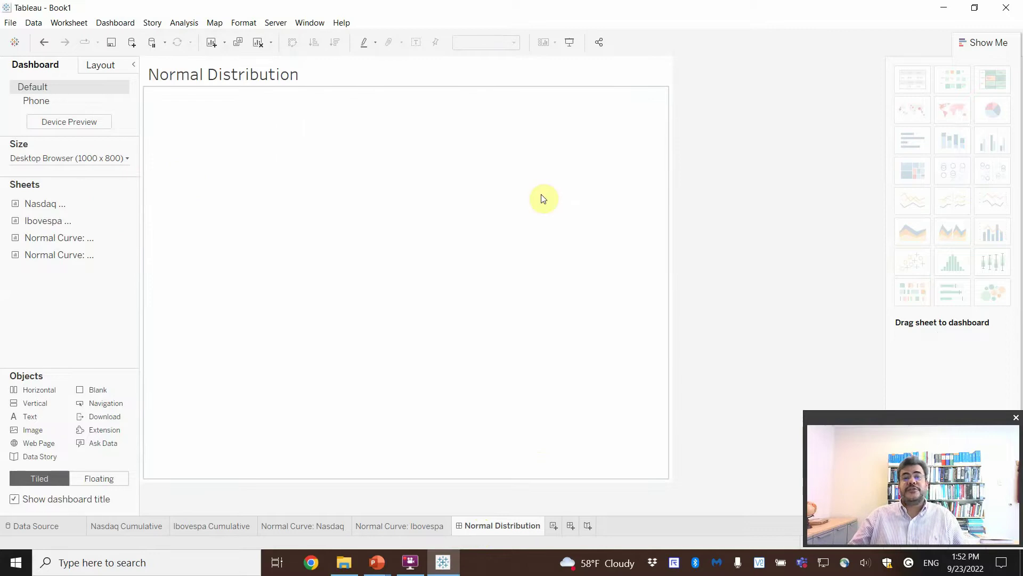
Step: Place Normal Curve: Nasdaq, Nasdaq Cumulative, Ibovespa Cumulative and Normal Curve: Ibovespa in a 2×2 grid
{"action": "mouse_move", "coordinate": [46, 211]}
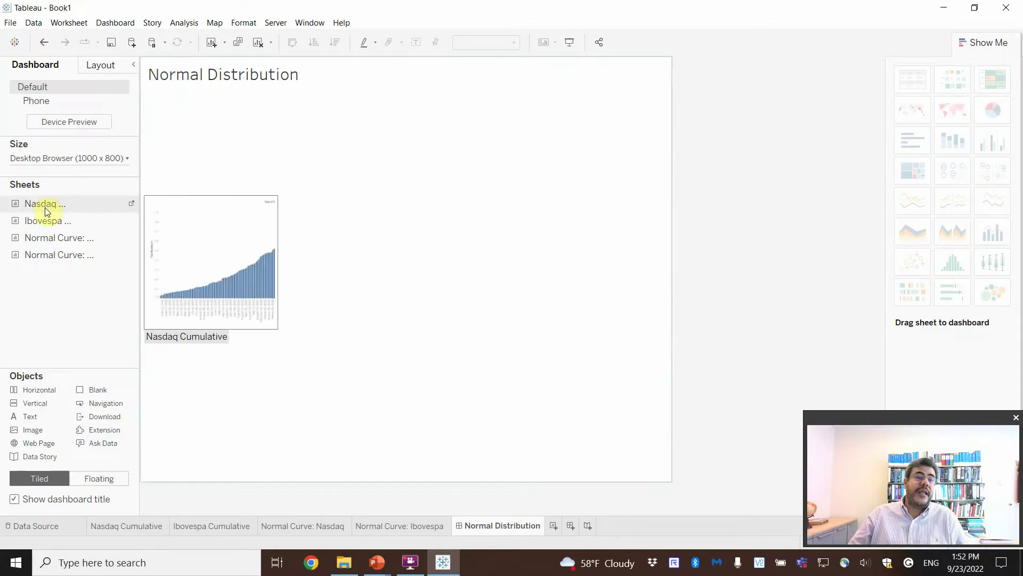
{"action": "left_click_drag", "start_coordinate": [50, 237], "coordinate": [209, 165]}
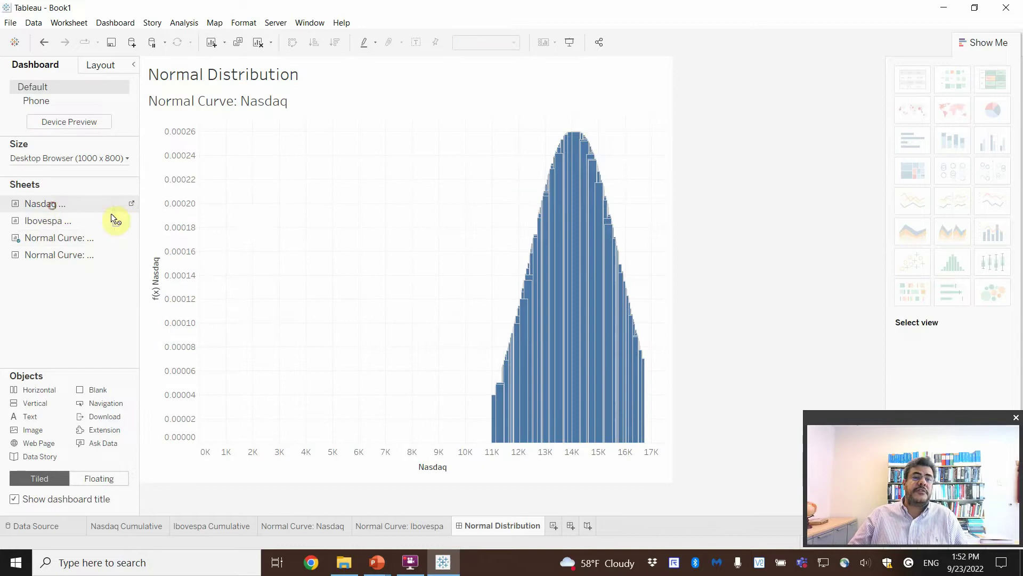
{"action": "left_click_drag", "start_coordinate": [57, 203], "coordinate": [472, 254]}
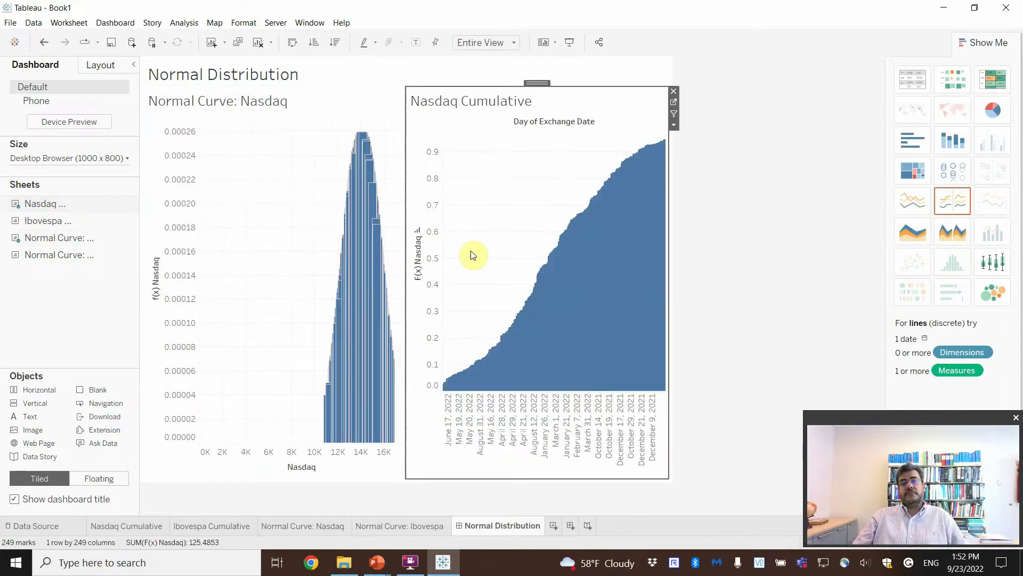
{"action": "left_click_drag", "start_coordinate": [56, 218], "coordinate": [267, 430]}
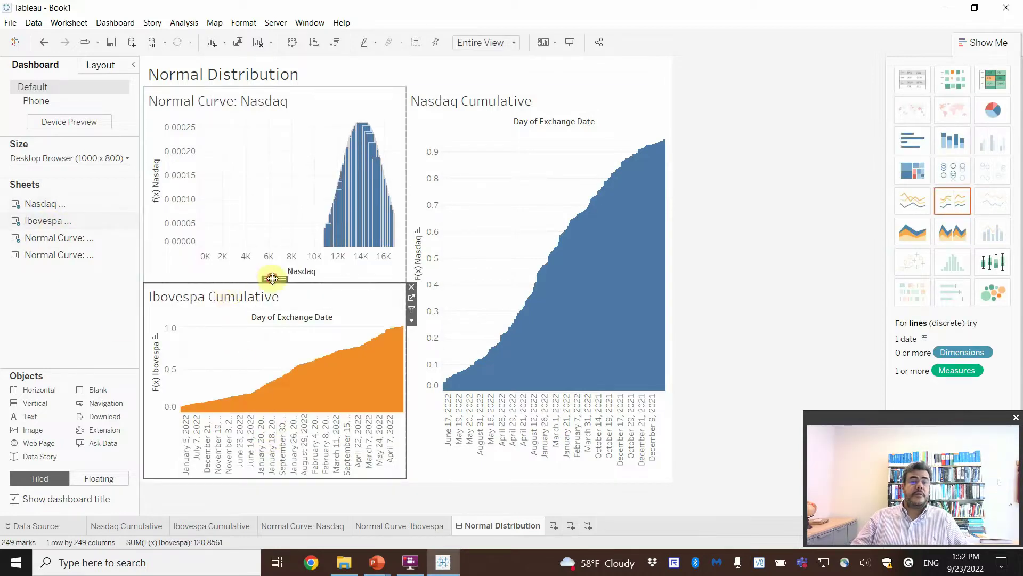
{"action": "left_click_drag", "start_coordinate": [272, 279], "coordinate": [539, 318]}
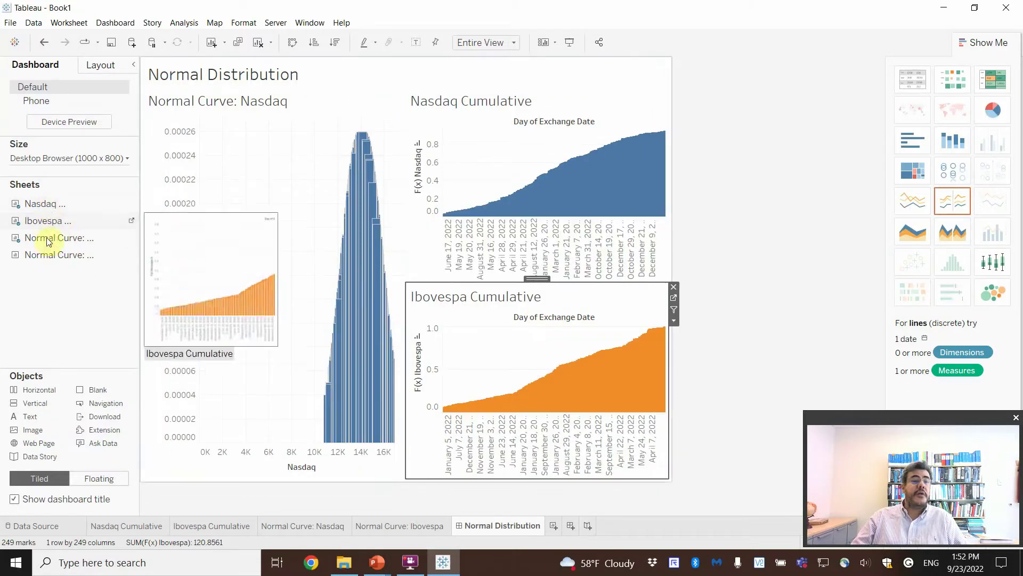
{"action": "mouse_move", "coordinate": [50, 257]}
{"action": "mouse_move", "coordinate": [50, 257]}
{"action": "left_mouse_down"}
{"action": "mouse_move", "coordinate": [160, 361]}
{"action": "mouse_move", "coordinate": [255, 417]}
{"action": "left_mouse_up"}
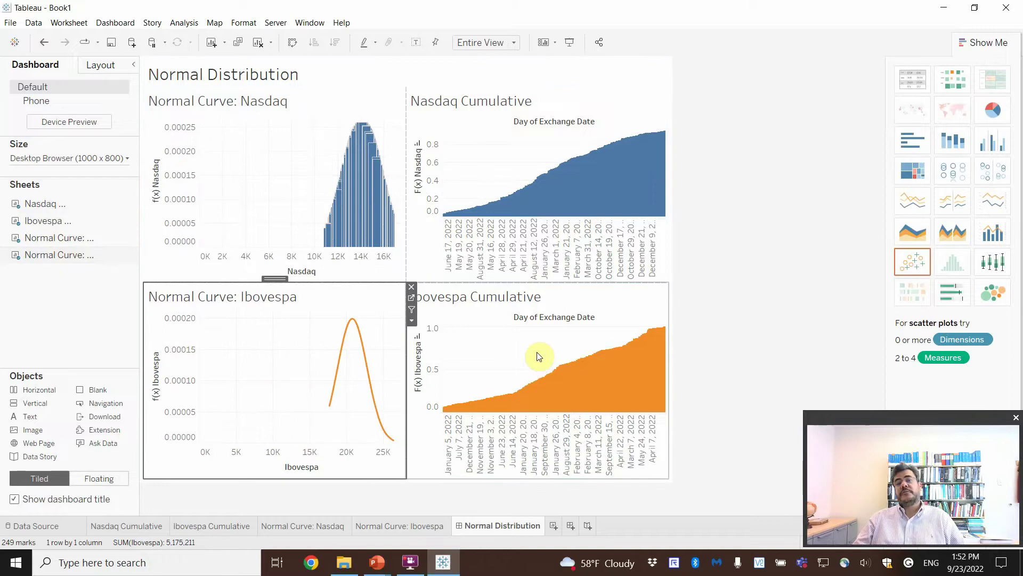
Step: Centre-align the 'Normal Distribution' dashboard title in Edit Title and apply it
{"action": "left_click", "coordinate": [317, 75]}
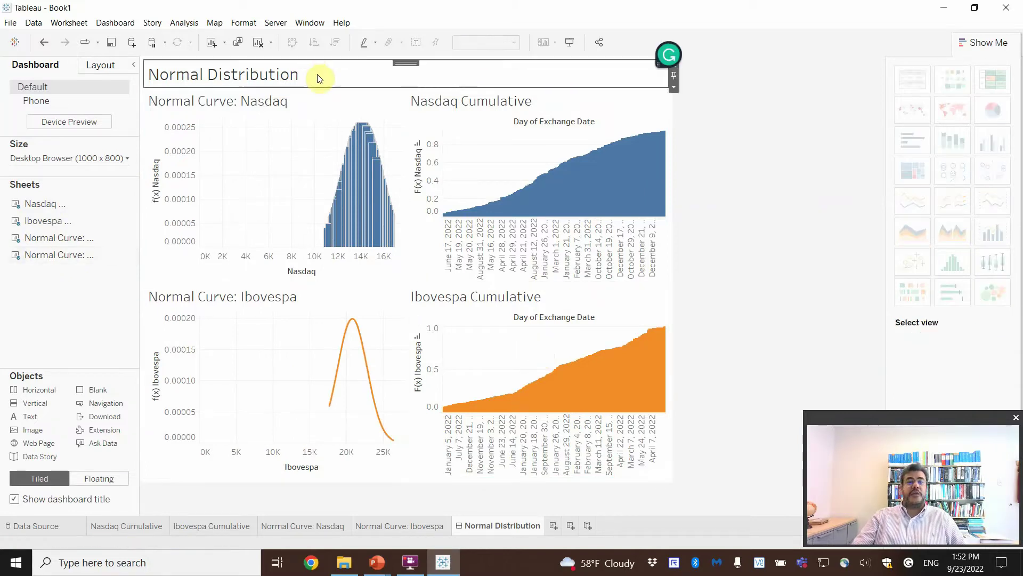
{"action": "double_click", "coordinate": [317, 74]}
{"action": "left_click", "coordinate": [579, 212]}
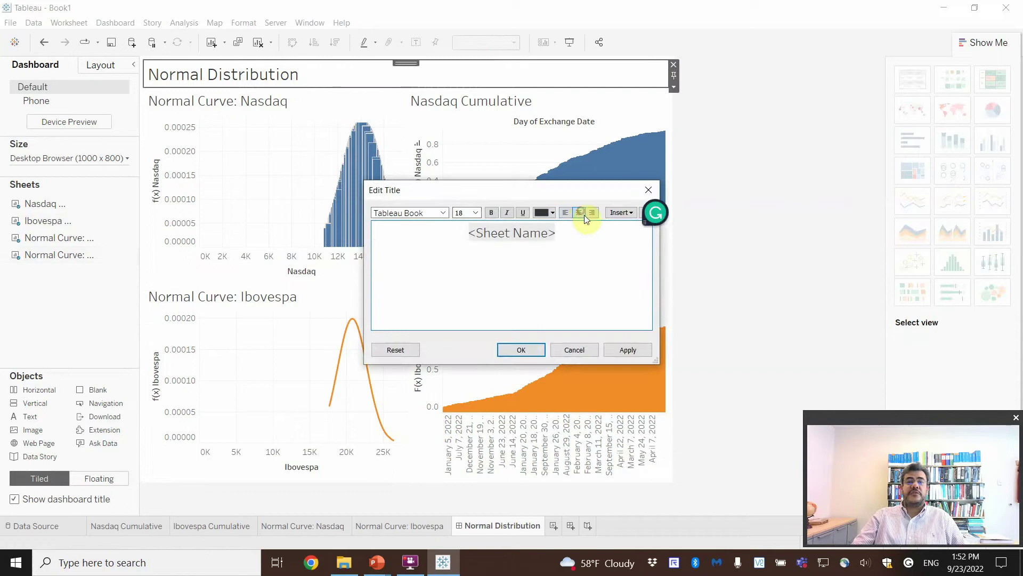
{"action": "left_click", "coordinate": [628, 349]}
{"action": "left_click", "coordinate": [521, 349]}
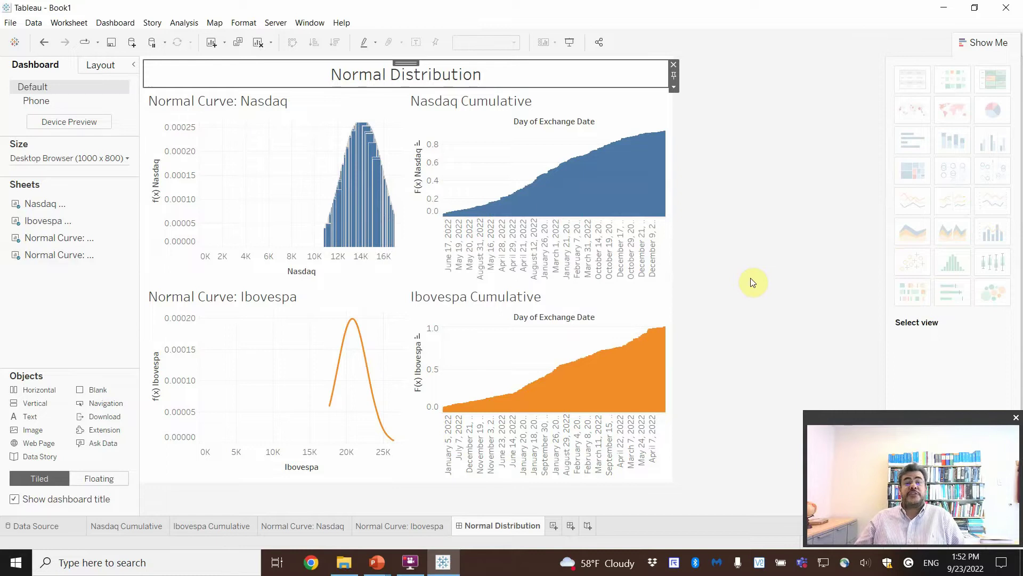
{"action": "mouse_move", "coordinate": [331, 400]}
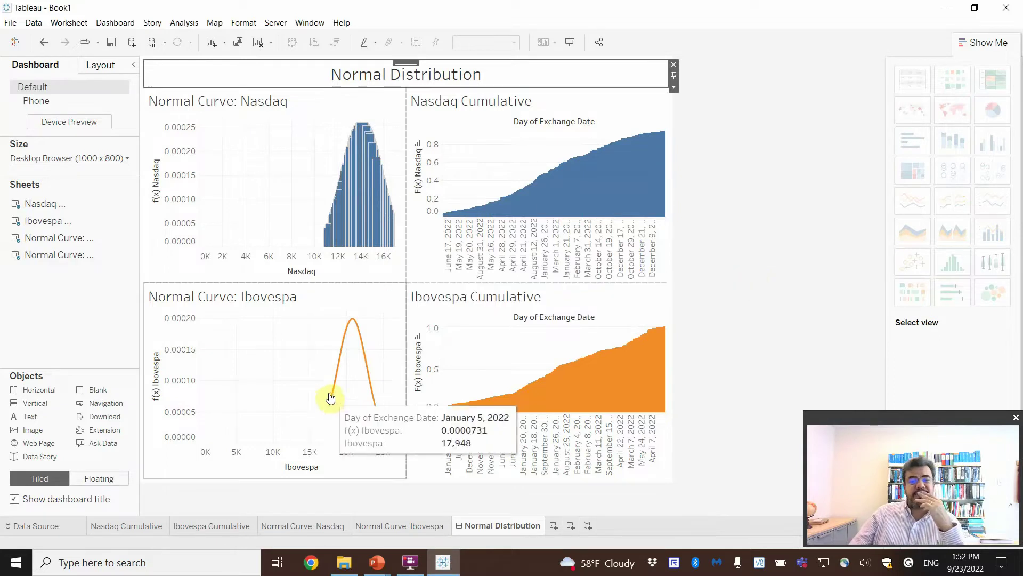
{"action": "mouse_move", "coordinate": [373, 399]}
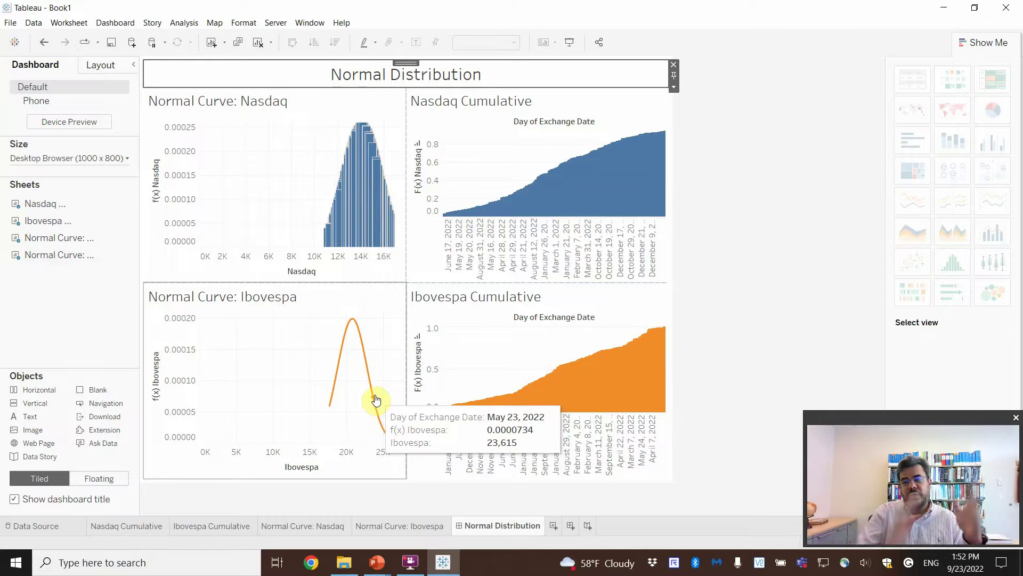
Step: Set the Normal Curve: Nasdaq axis to a fixed start of 10000, then check the dashboard
{"action": "left_click", "coordinate": [296, 524]}
{"action": "mouse_move", "coordinate": [549, 378]}
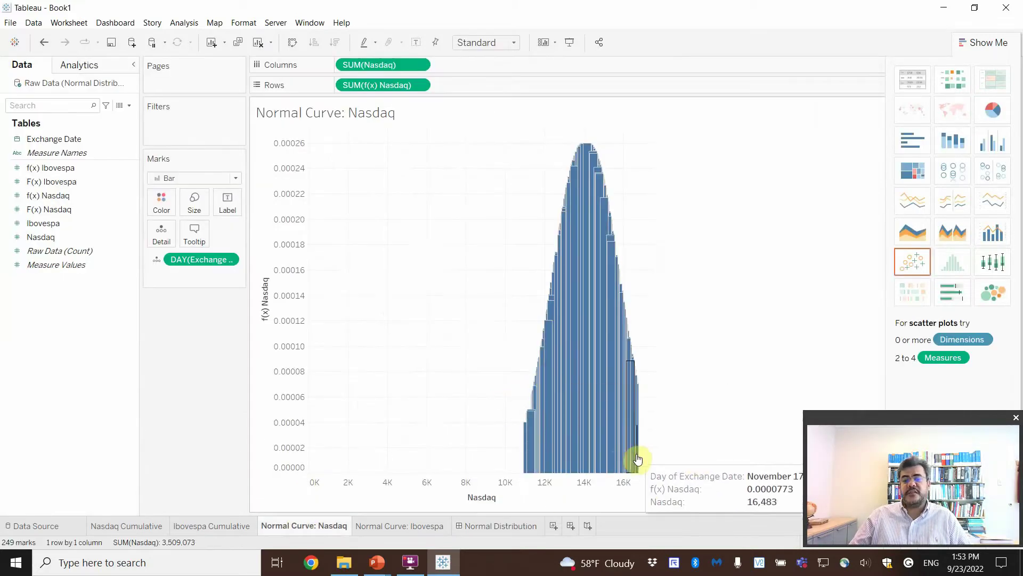
{"action": "mouse_move", "coordinate": [636, 458]}
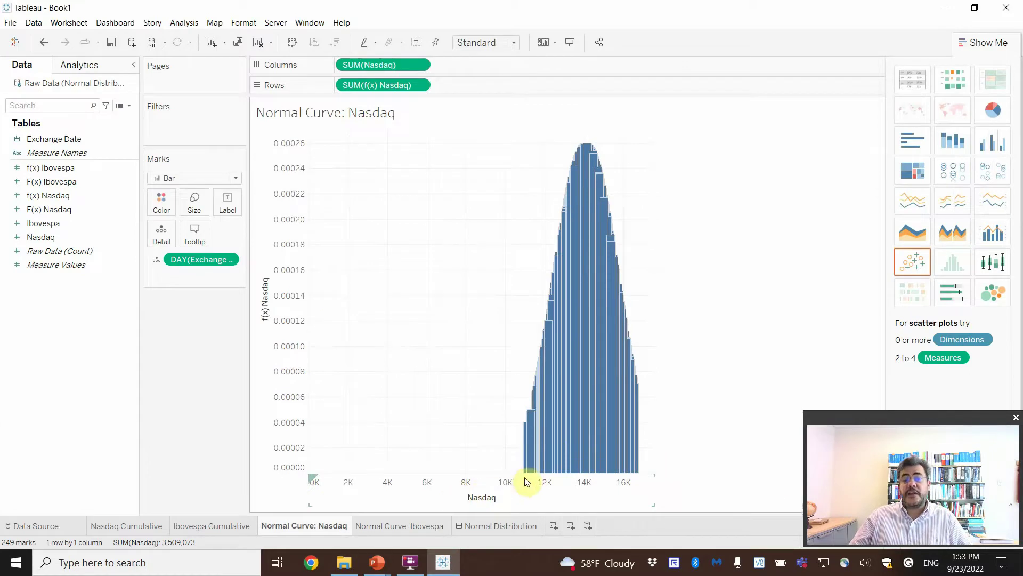
{"action": "double_click", "coordinate": [467, 488]}
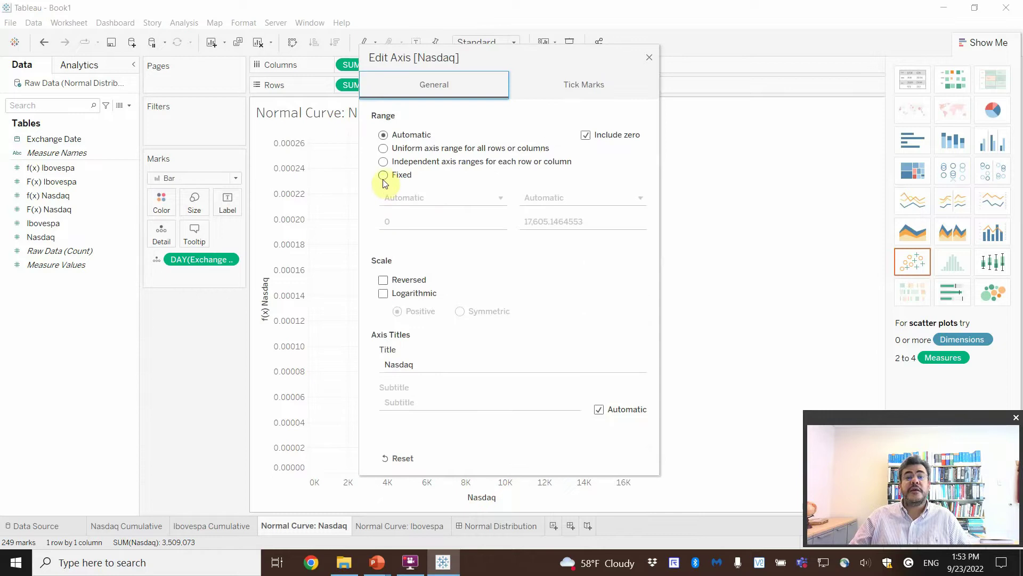
{"action": "left_click", "coordinate": [383, 176]}
{"action": "left_click", "coordinate": [405, 221]}
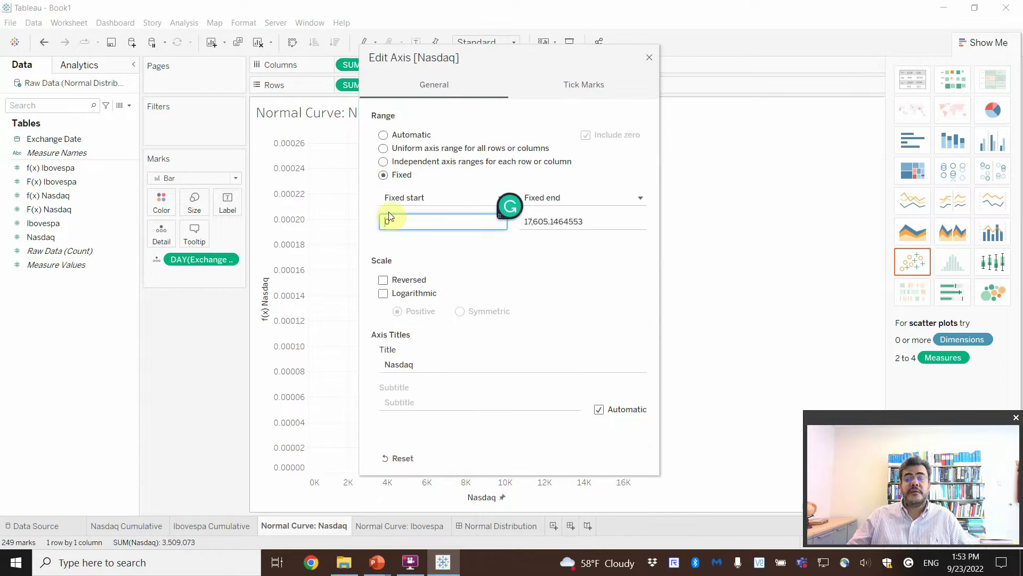
{"action": "type", "text": "10000"}
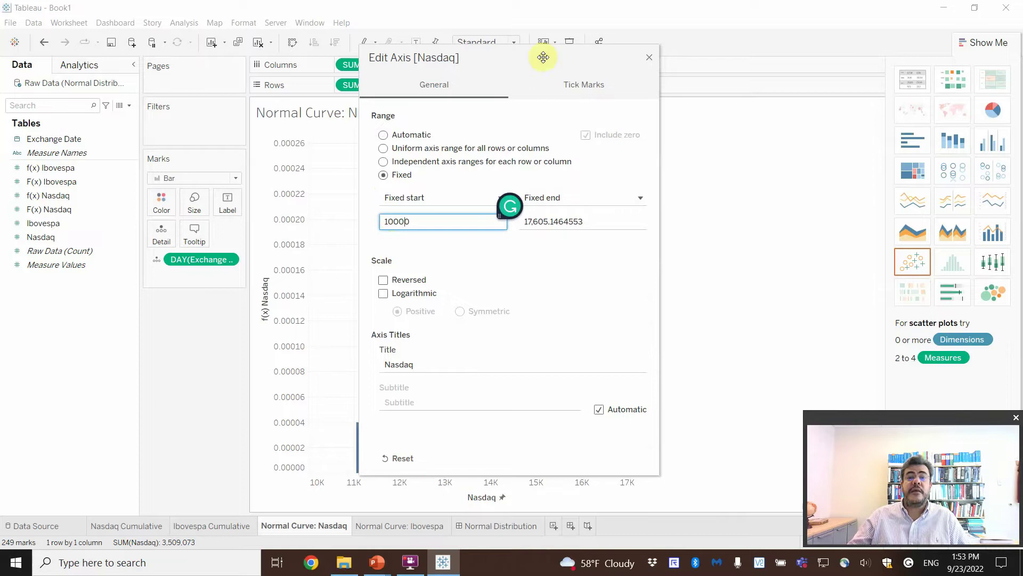
{"action": "left_click_drag", "start_coordinate": [543, 57], "coordinate": [876, 57]}
{"action": "left_click", "coordinate": [877, 62]}
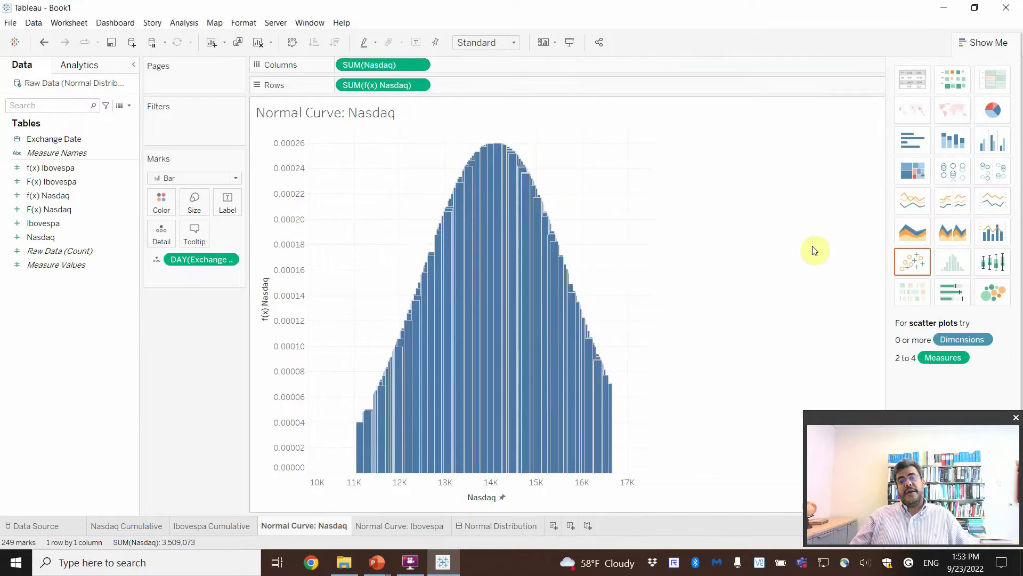
{"action": "left_click", "coordinate": [505, 525]}
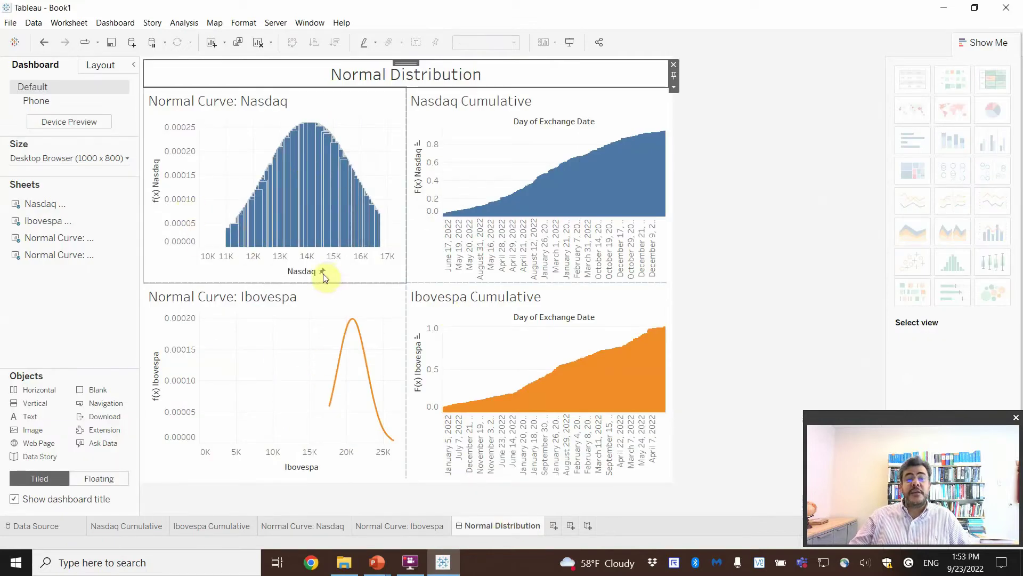
{"action": "left_click", "coordinate": [334, 524]}
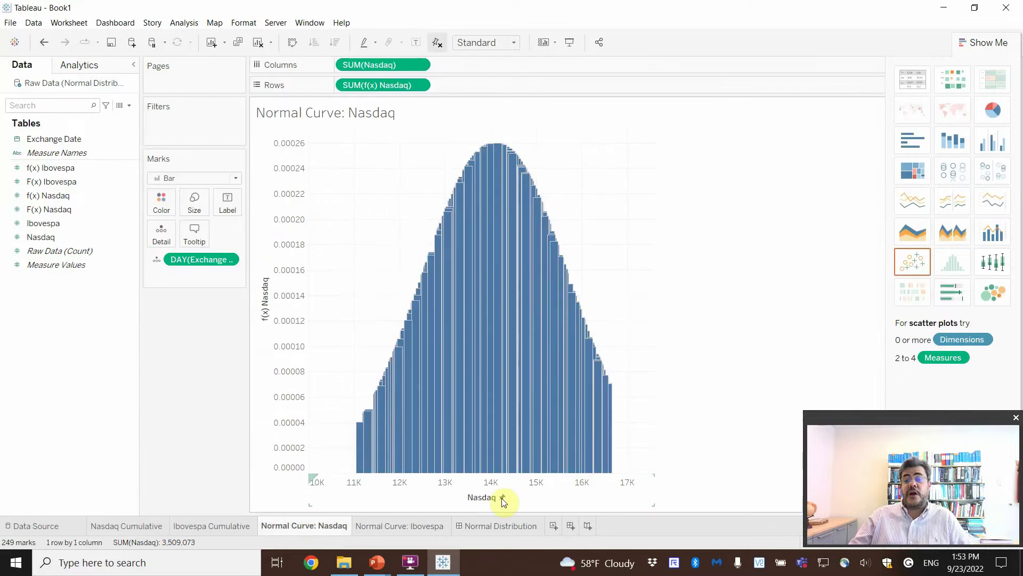
Step: Fix the Ibovespa normal curve's horizontal axis to start at 16,000, then go back to the dashboard
{"action": "left_click", "coordinate": [408, 526]}
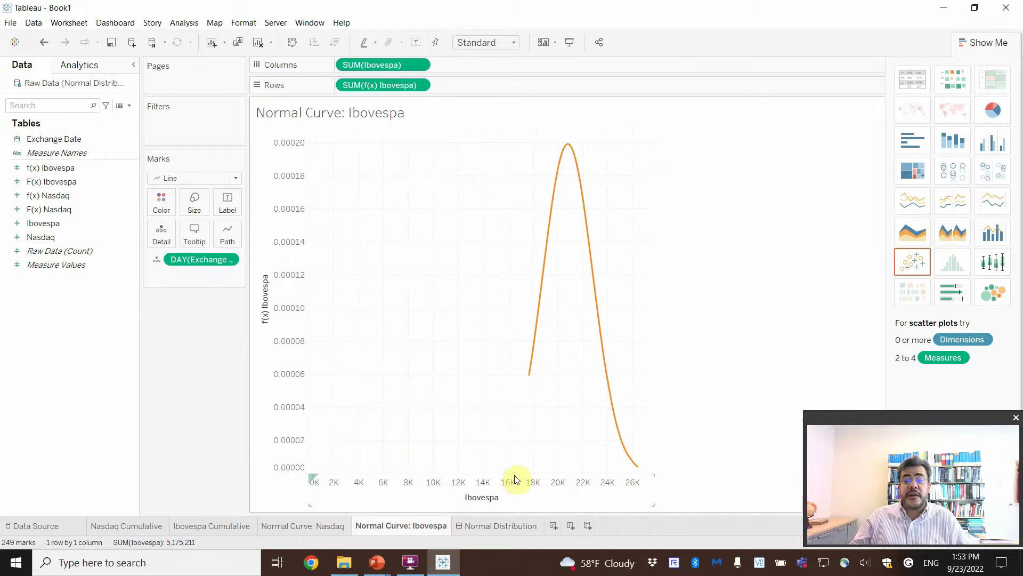
{"action": "double_click", "coordinate": [486, 496]}
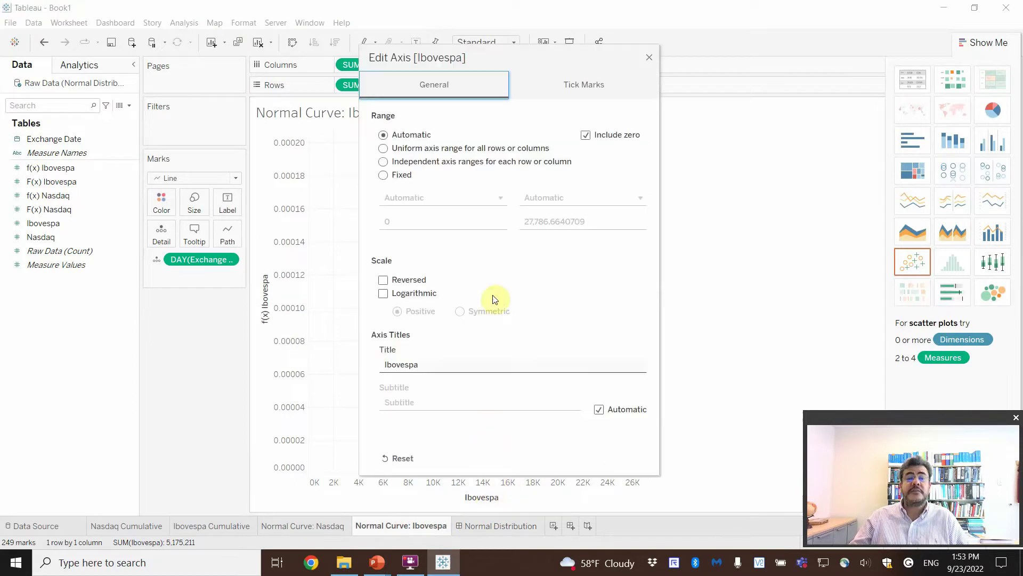
{"action": "left_click", "coordinate": [383, 175]}
{"action": "double_click", "coordinate": [390, 221]}
{"action": "type", "text": "16000"}
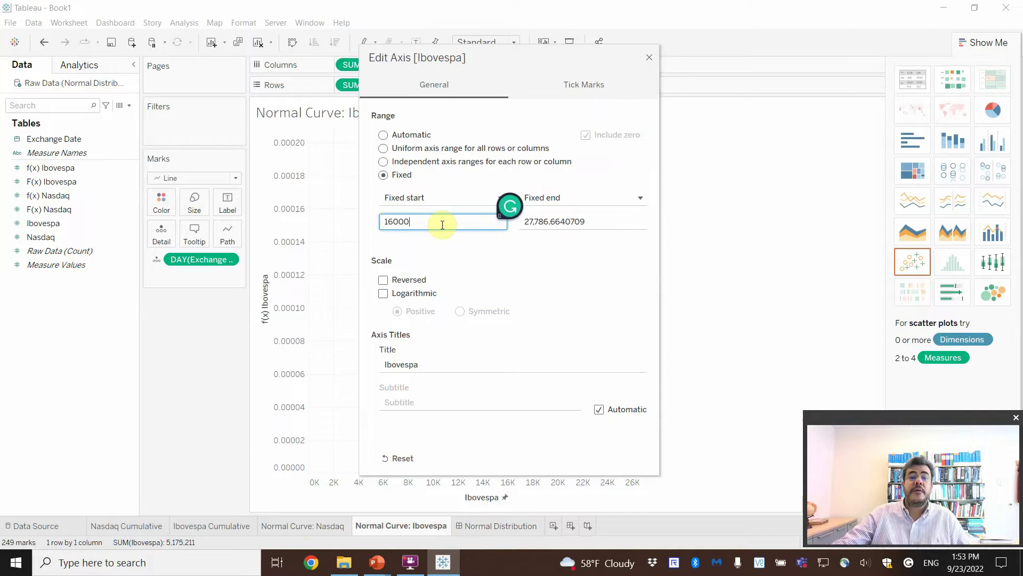
{"action": "left_click", "coordinate": [649, 57]}
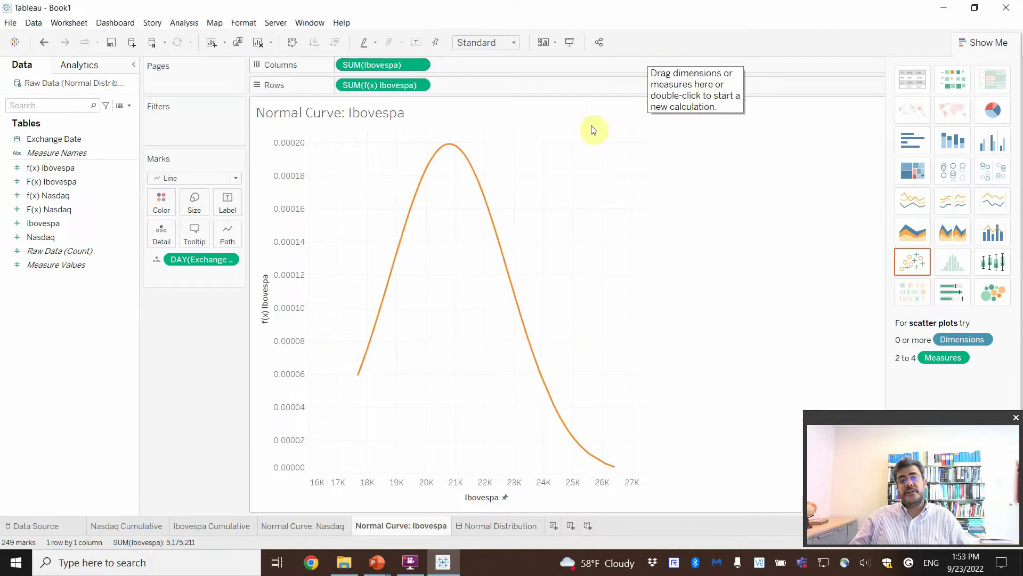
{"action": "left_click", "coordinate": [494, 527]}
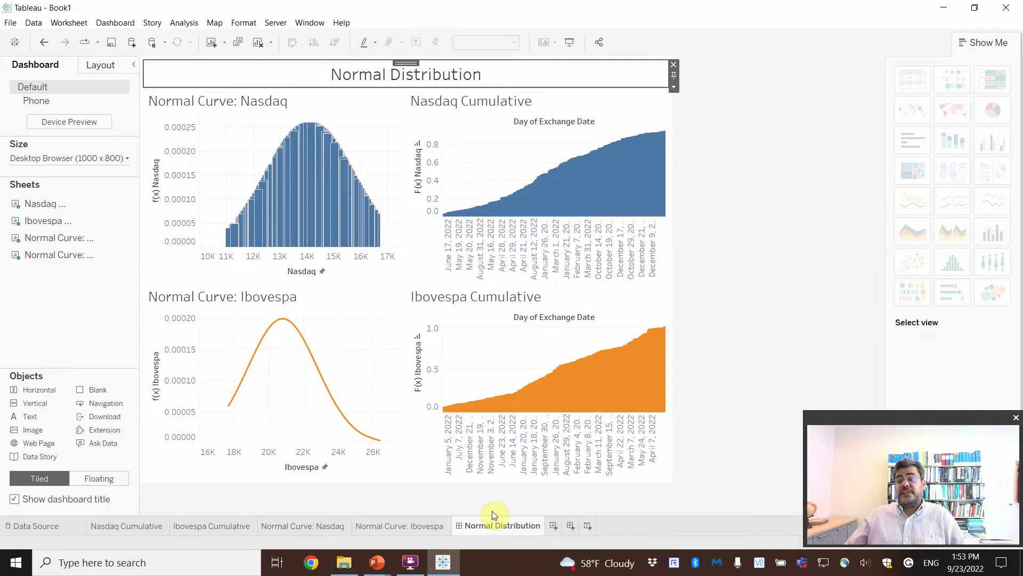
Step: On Ibovespa Cumulative, try weekly and monthly date grouping, then restore the daily dates
{"action": "left_click", "coordinate": [748, 314]}
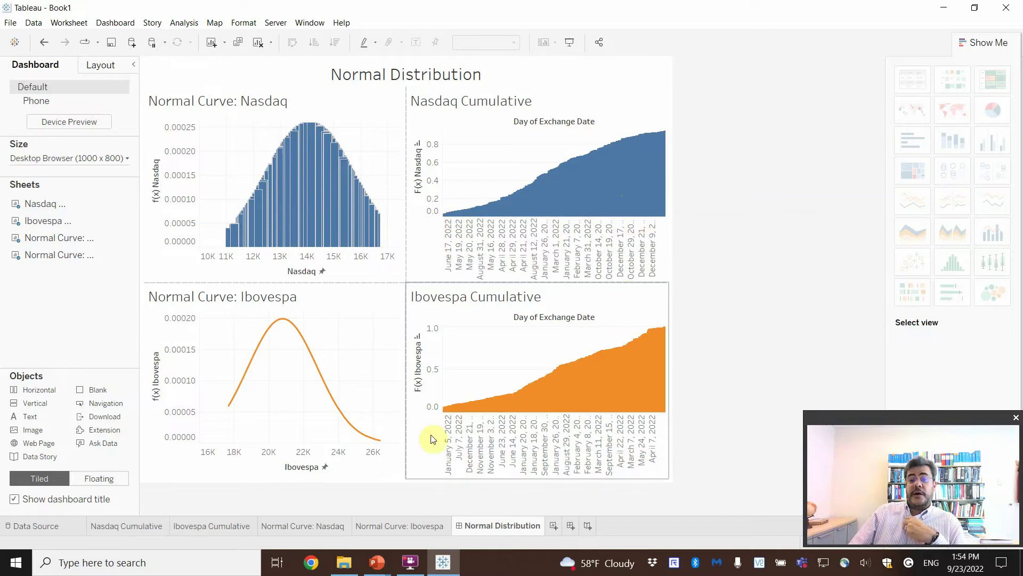
{"action": "left_click", "coordinate": [186, 527]}
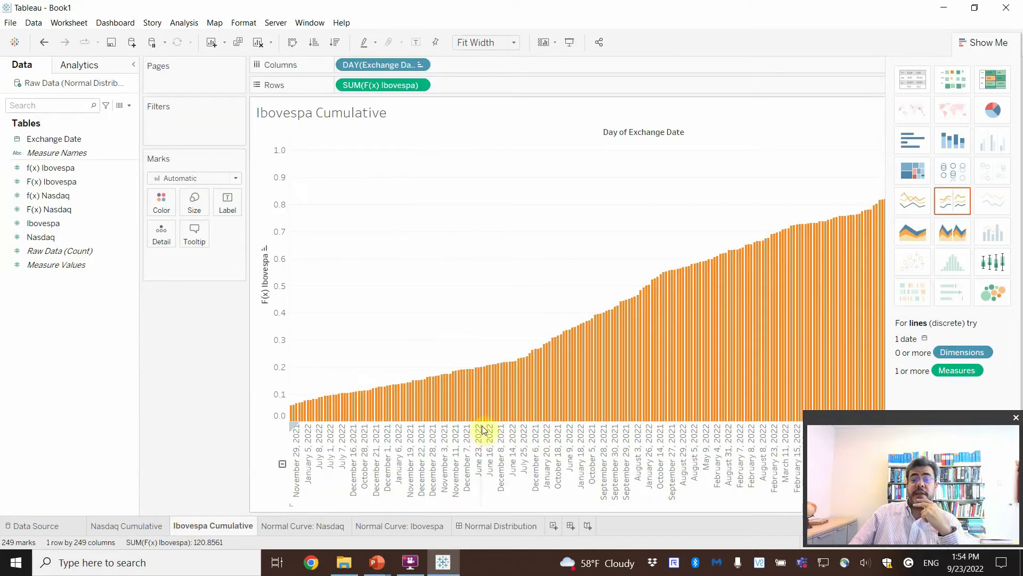
{"action": "left_click", "coordinate": [283, 465]}
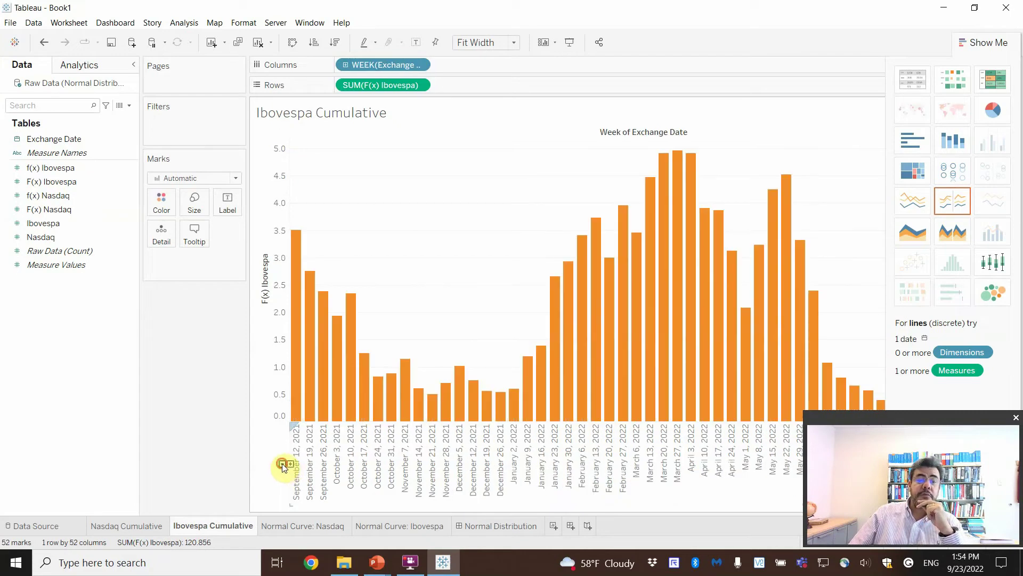
{"action": "left_click", "coordinate": [283, 464]}
{"action": "left_click", "coordinate": [288, 467]}
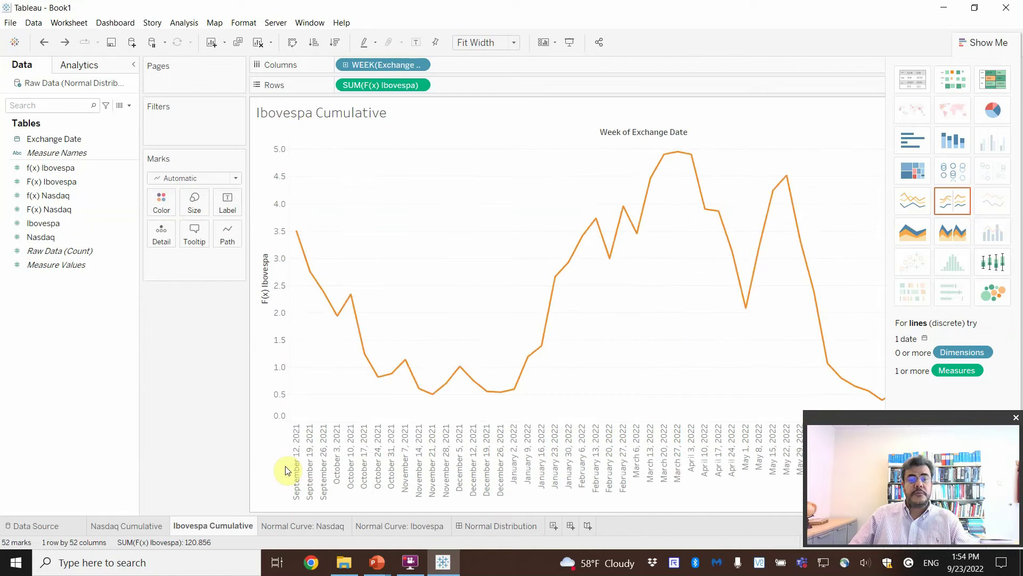
{"action": "left_click", "coordinate": [288, 469]}
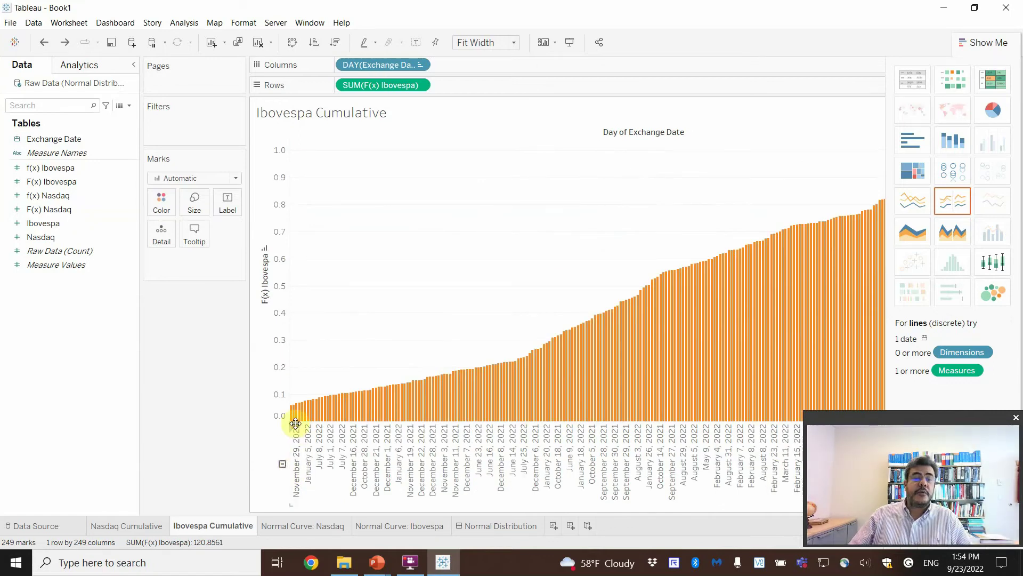
{"action": "left_click_drag", "start_coordinate": [293, 425], "coordinate": [450, 432]}
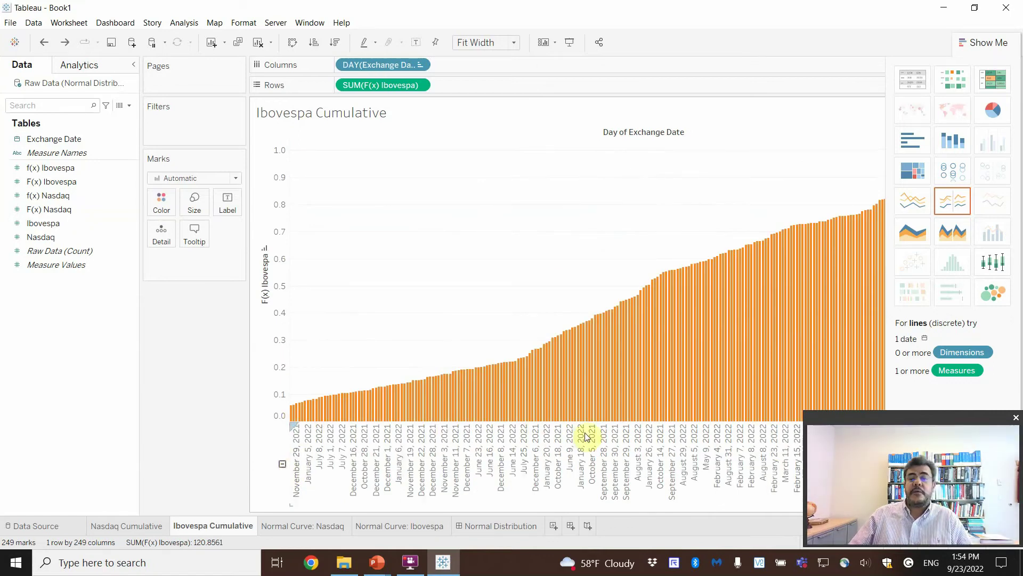
Step: View the Normal Curve: Ibovespa sheet, then the finished Normal Distribution dashboard
{"action": "left_click", "coordinate": [399, 526]}
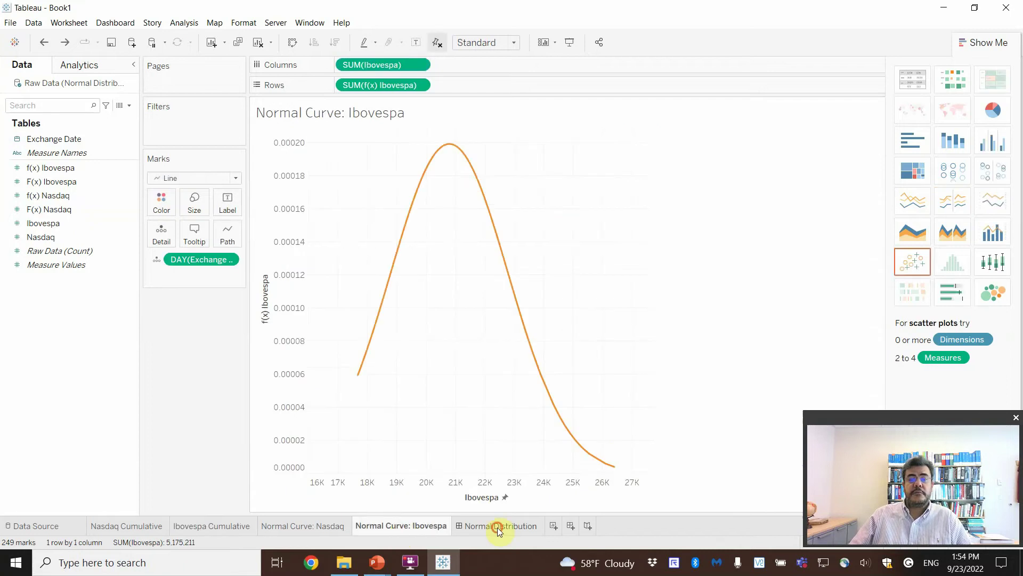
{"action": "left_click", "coordinate": [496, 526]}
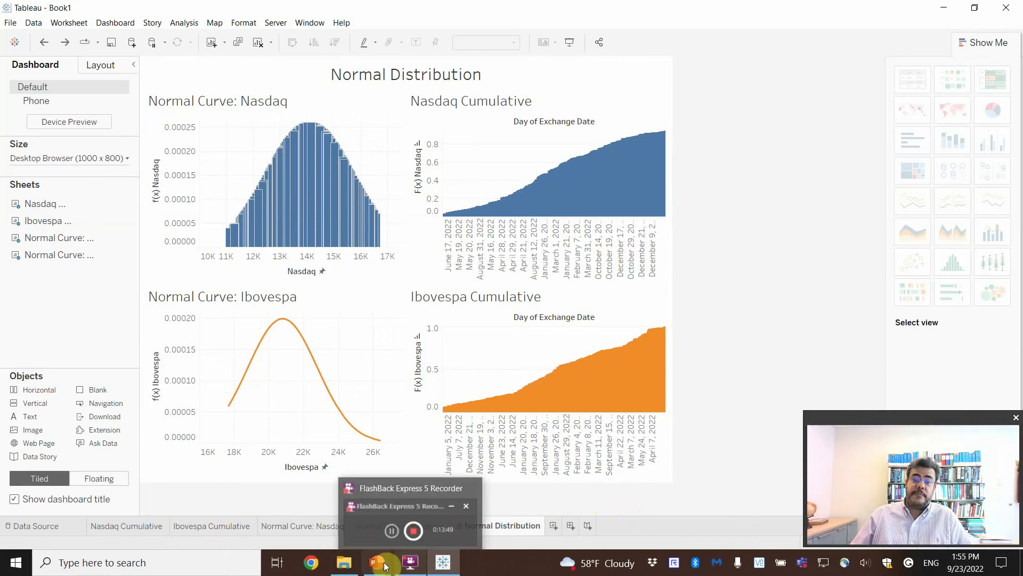
Step: Switch to the PowerPoint slideshow and advance to the closing 'Thank you' slide
{"action": "mouse_move", "coordinate": [385, 566]}
{"action": "left_click", "coordinate": [403, 525]}
{"action": "left_click", "coordinate": [572, 394]}
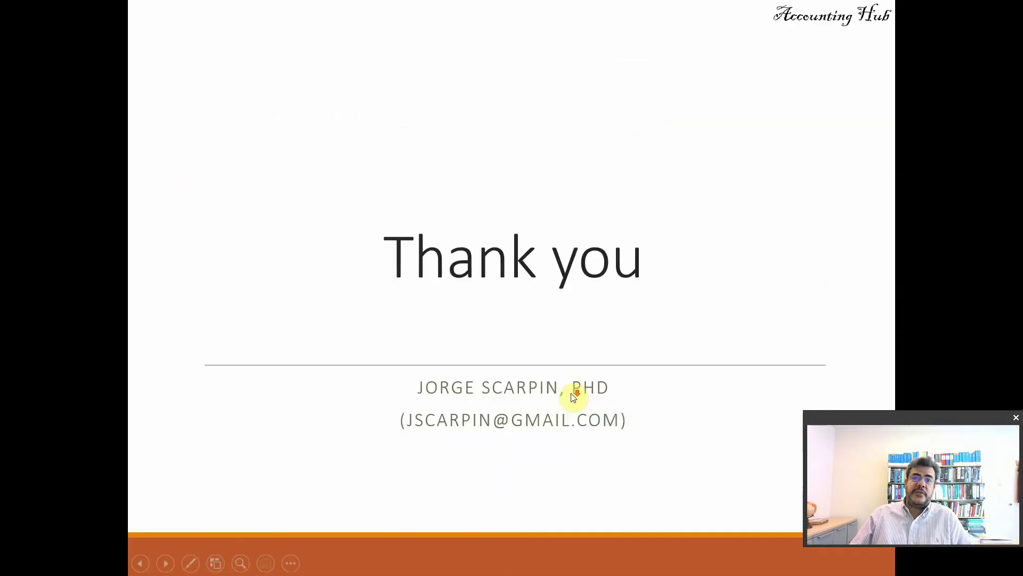